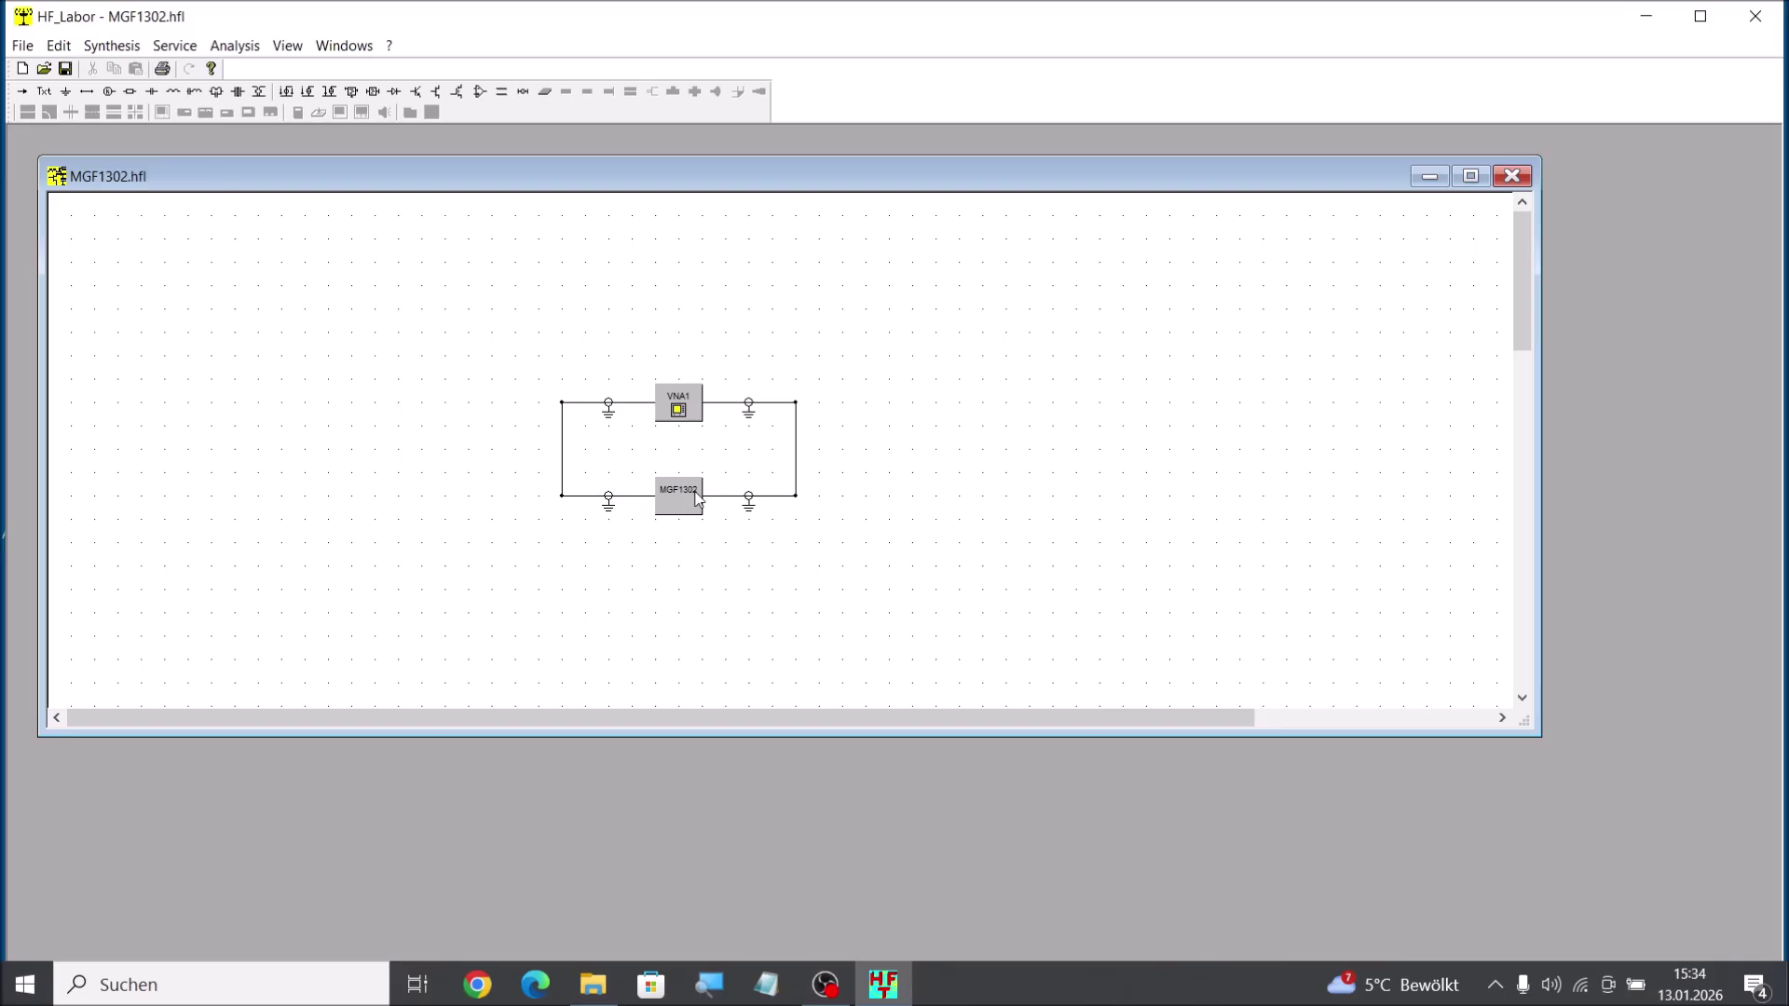
Inspect the MGF1302 block's S-parameter data set and run the analysis in VNA1.
double_click(697, 499)
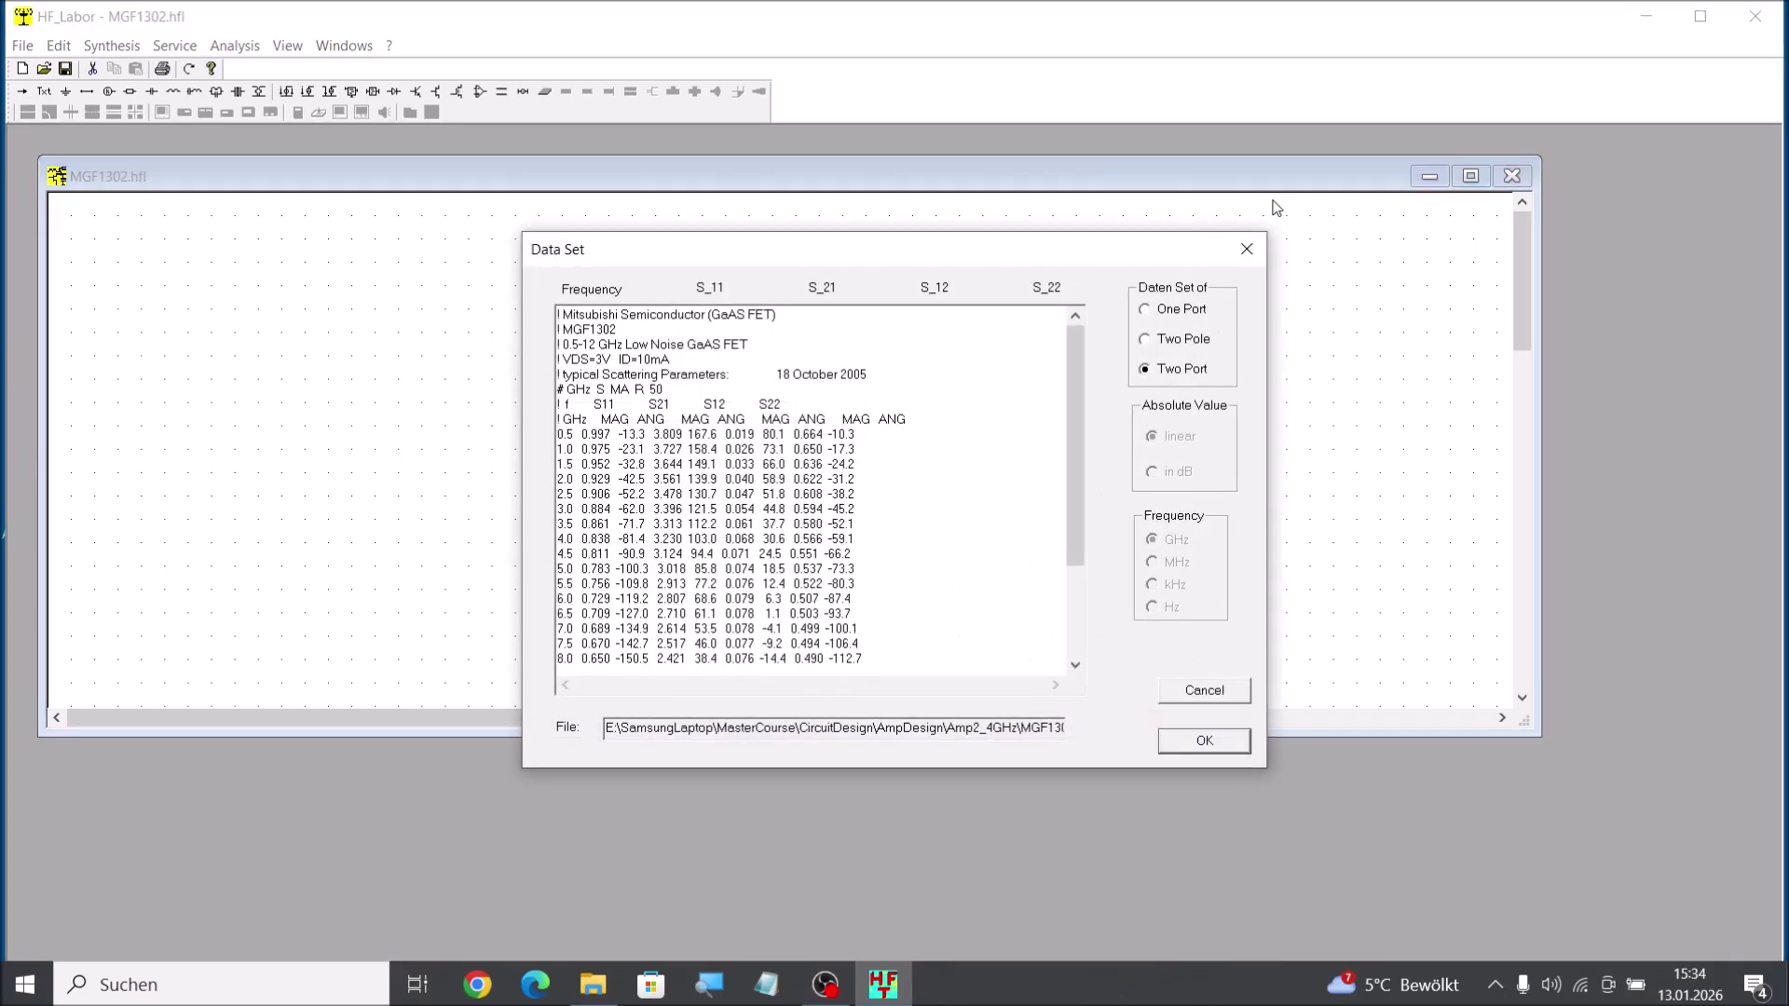
click(1253, 256)
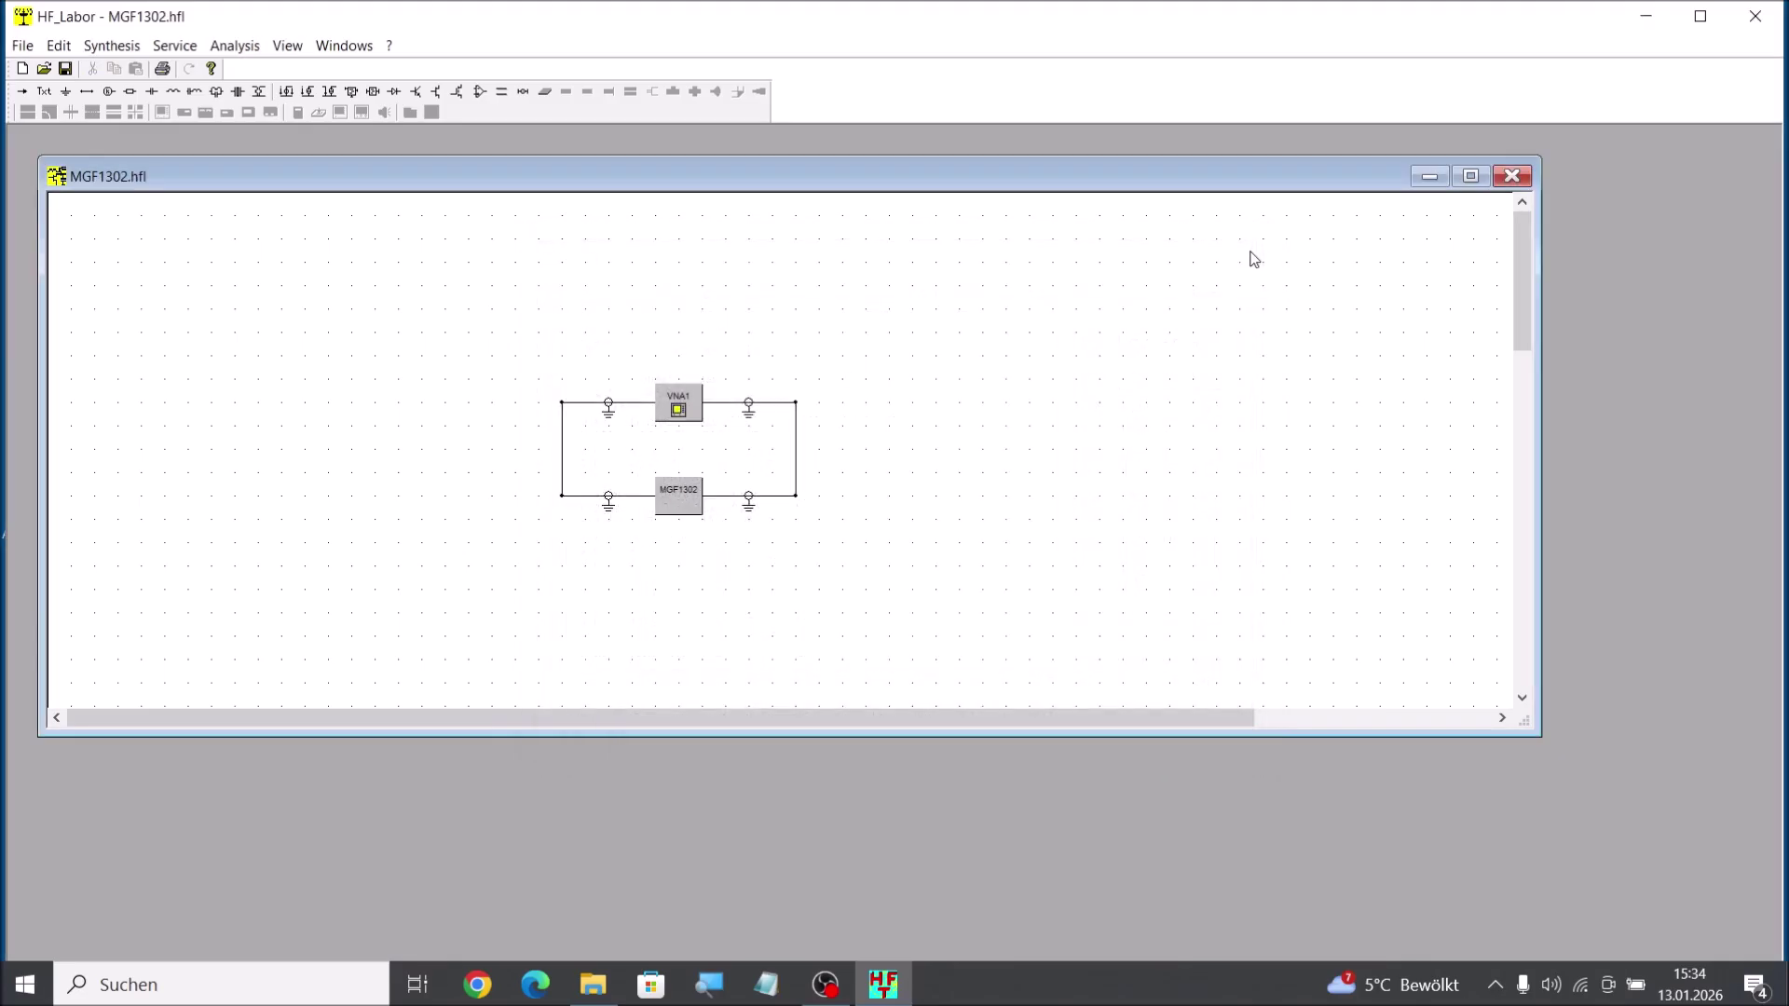
click(688, 405)
double_click(688, 405)
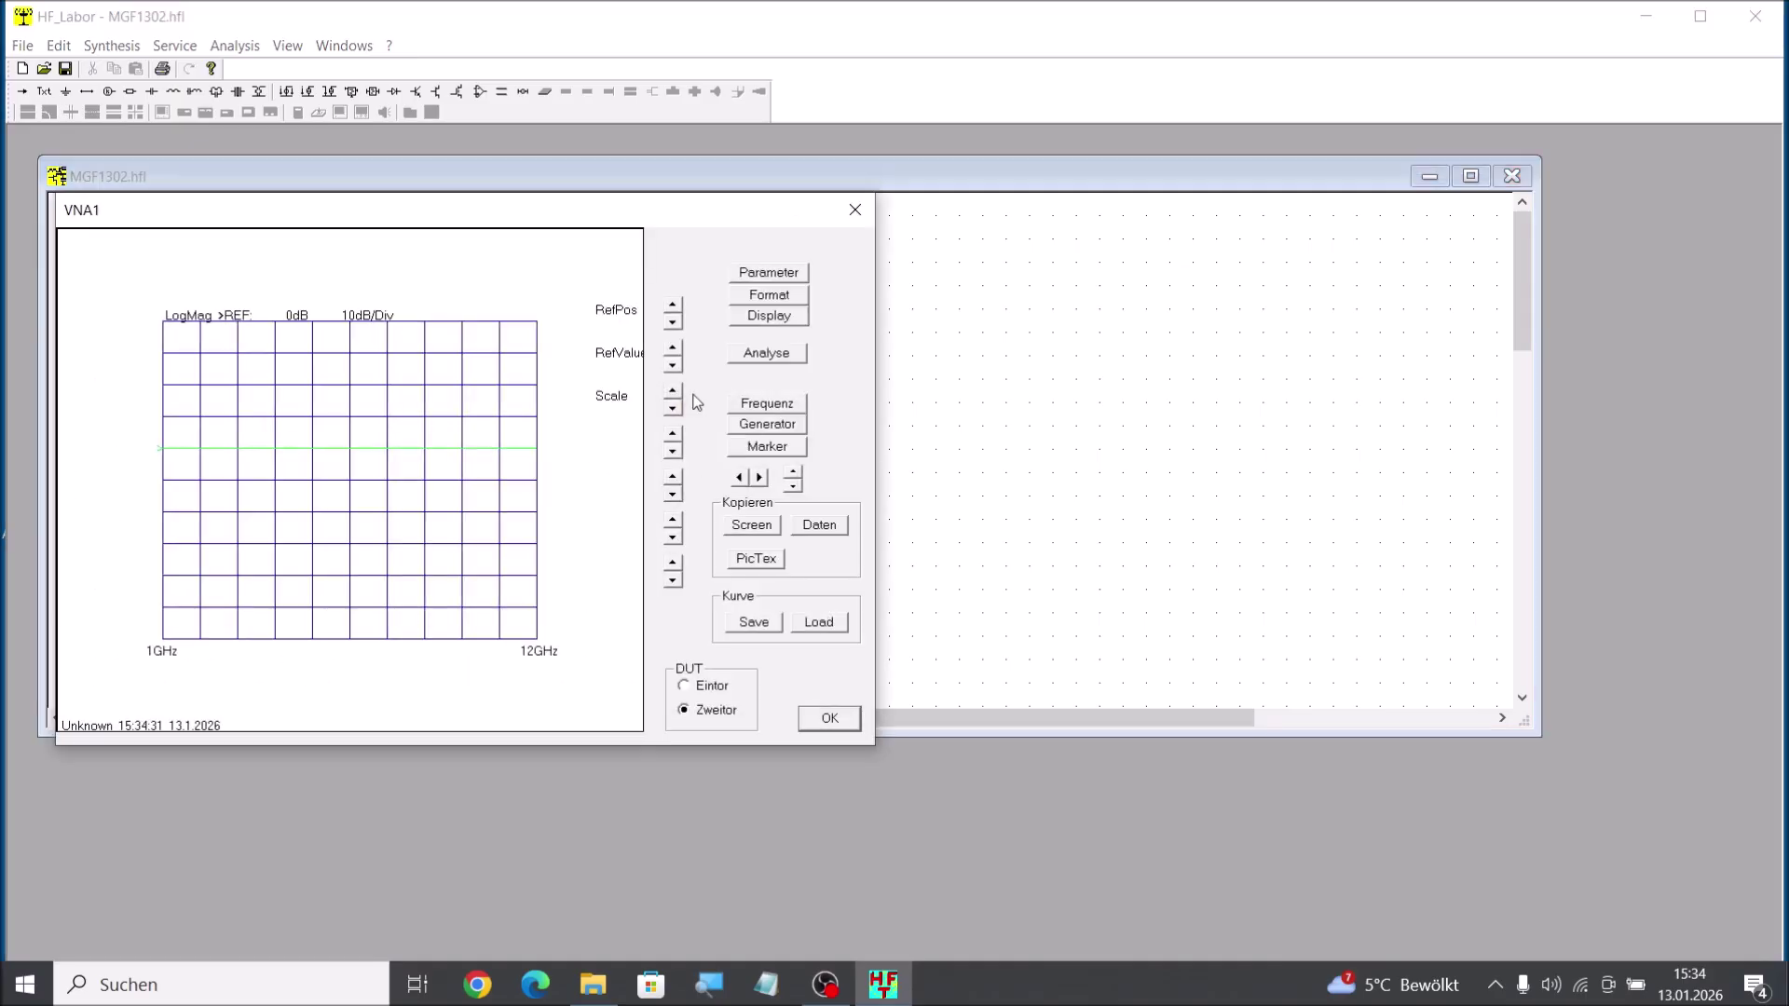
click(767, 354)
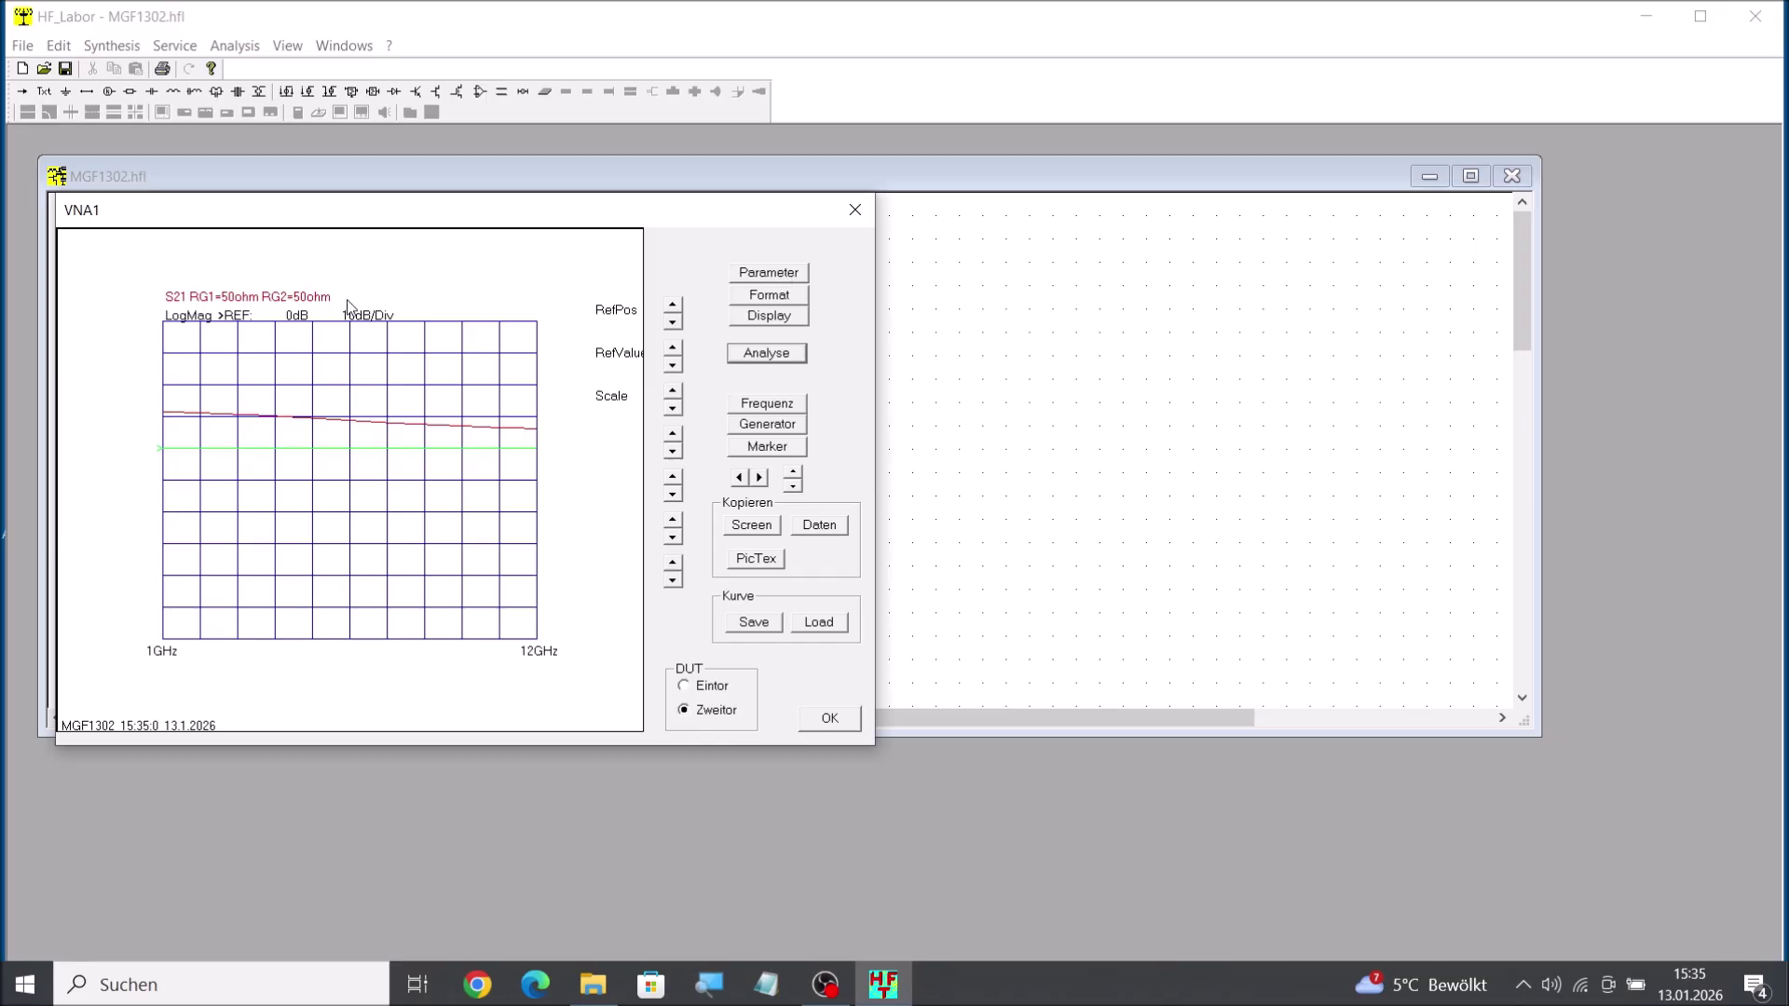
Display the Y21 parameter in the RecPlane diagram format.
click(769, 273)
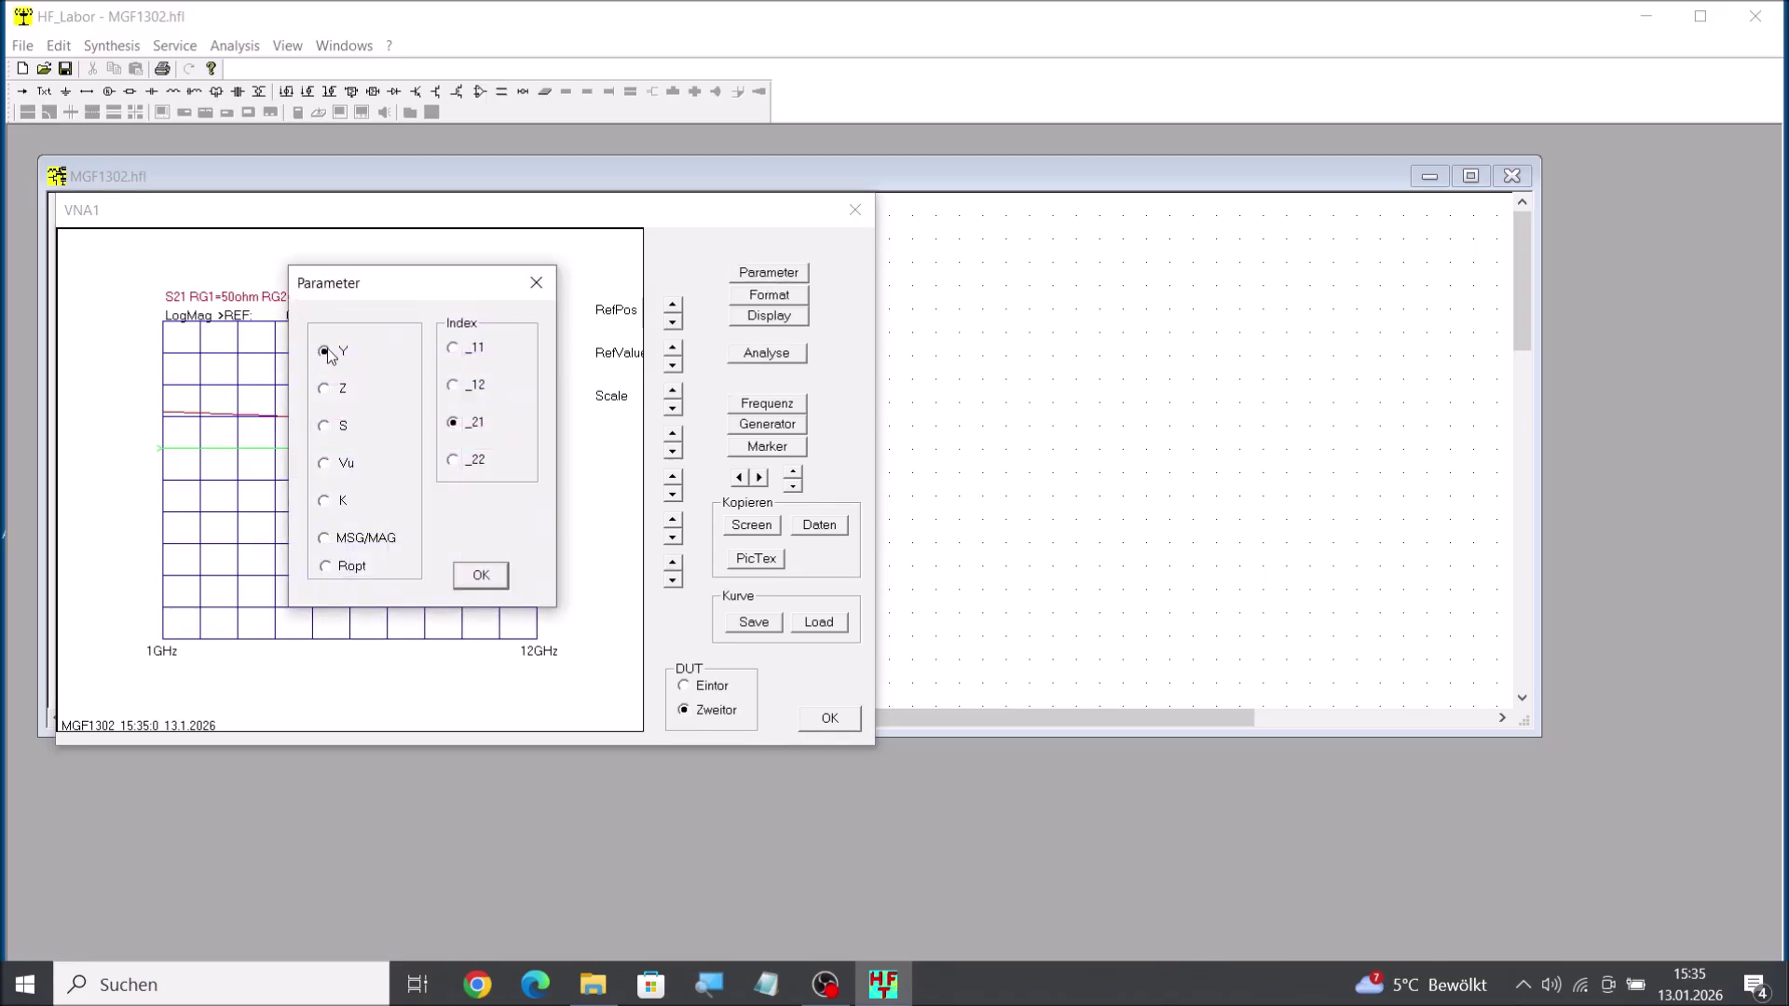
click(468, 573)
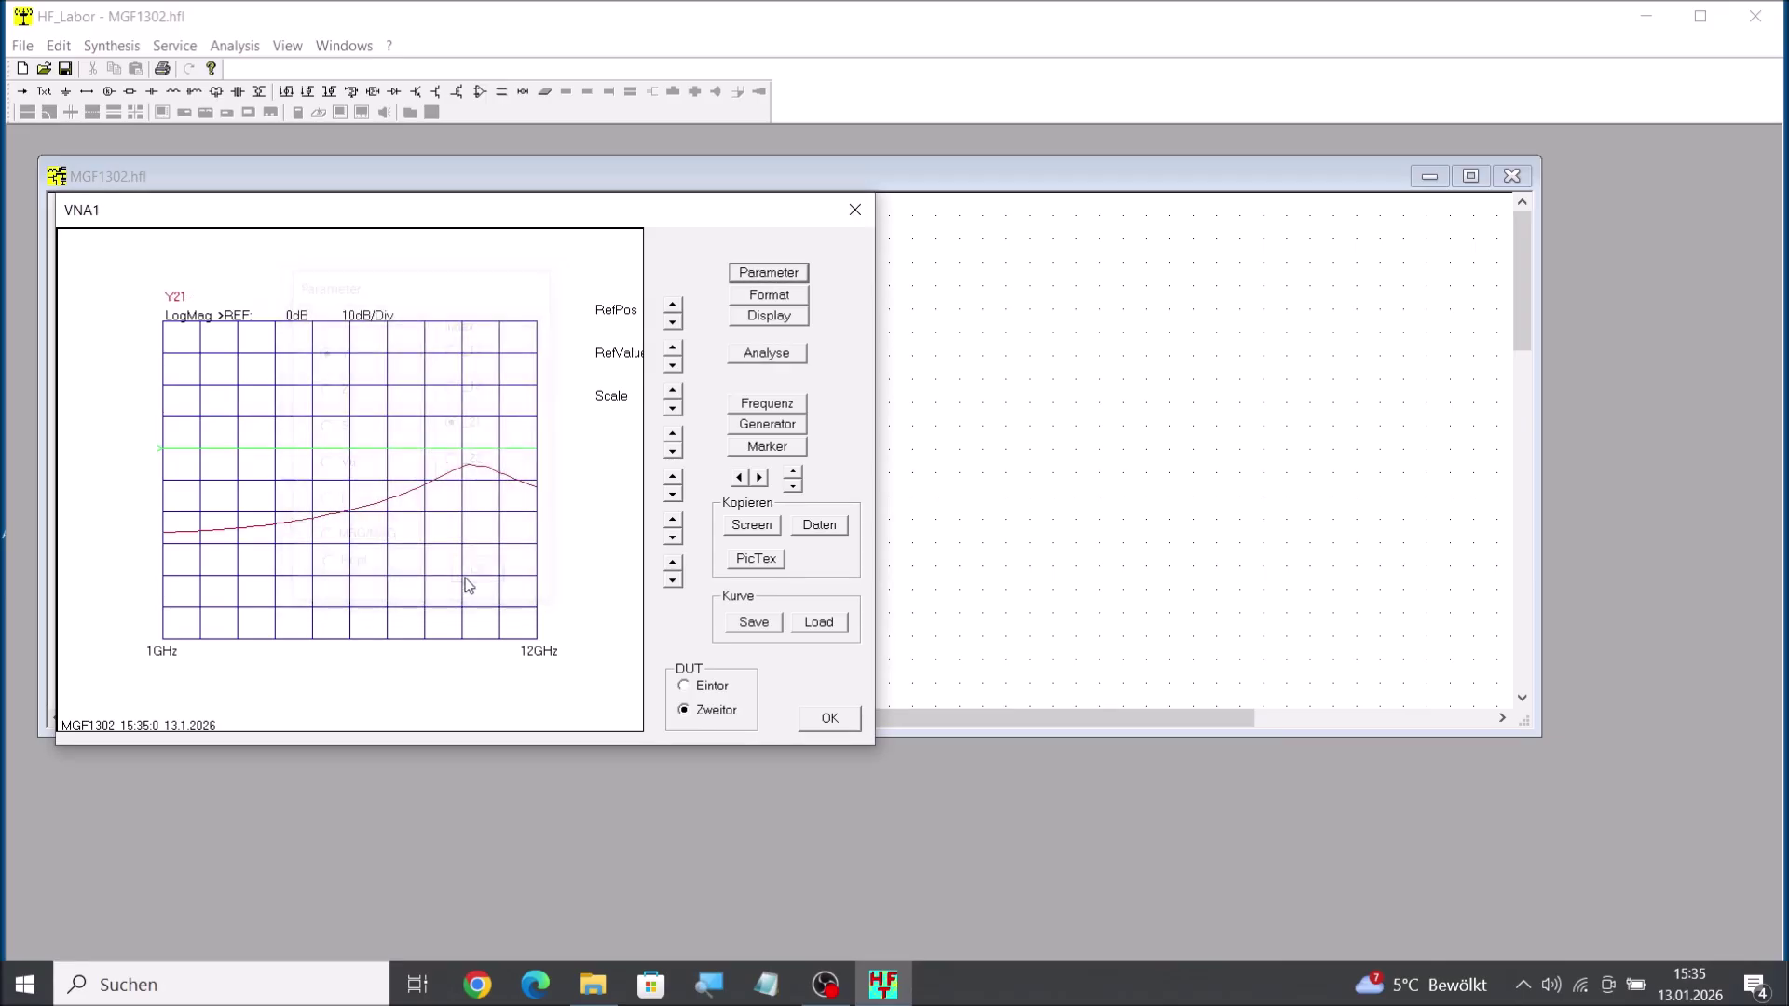
click(769, 297)
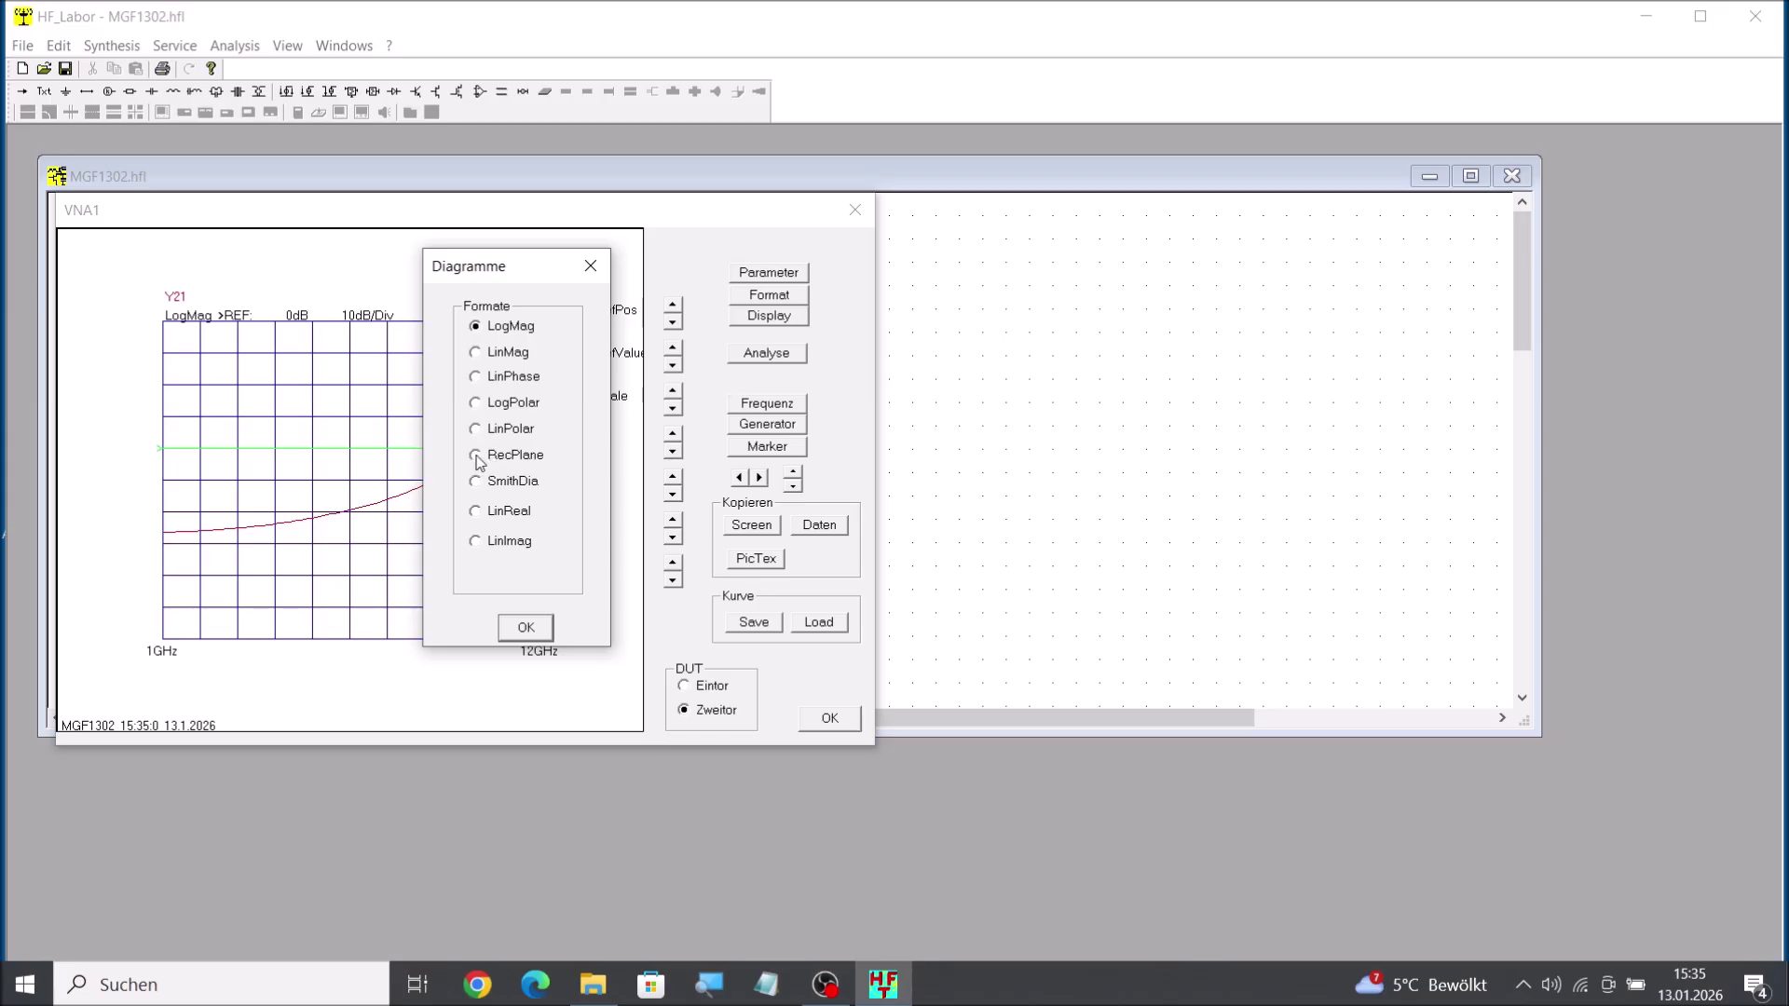
click(526, 629)
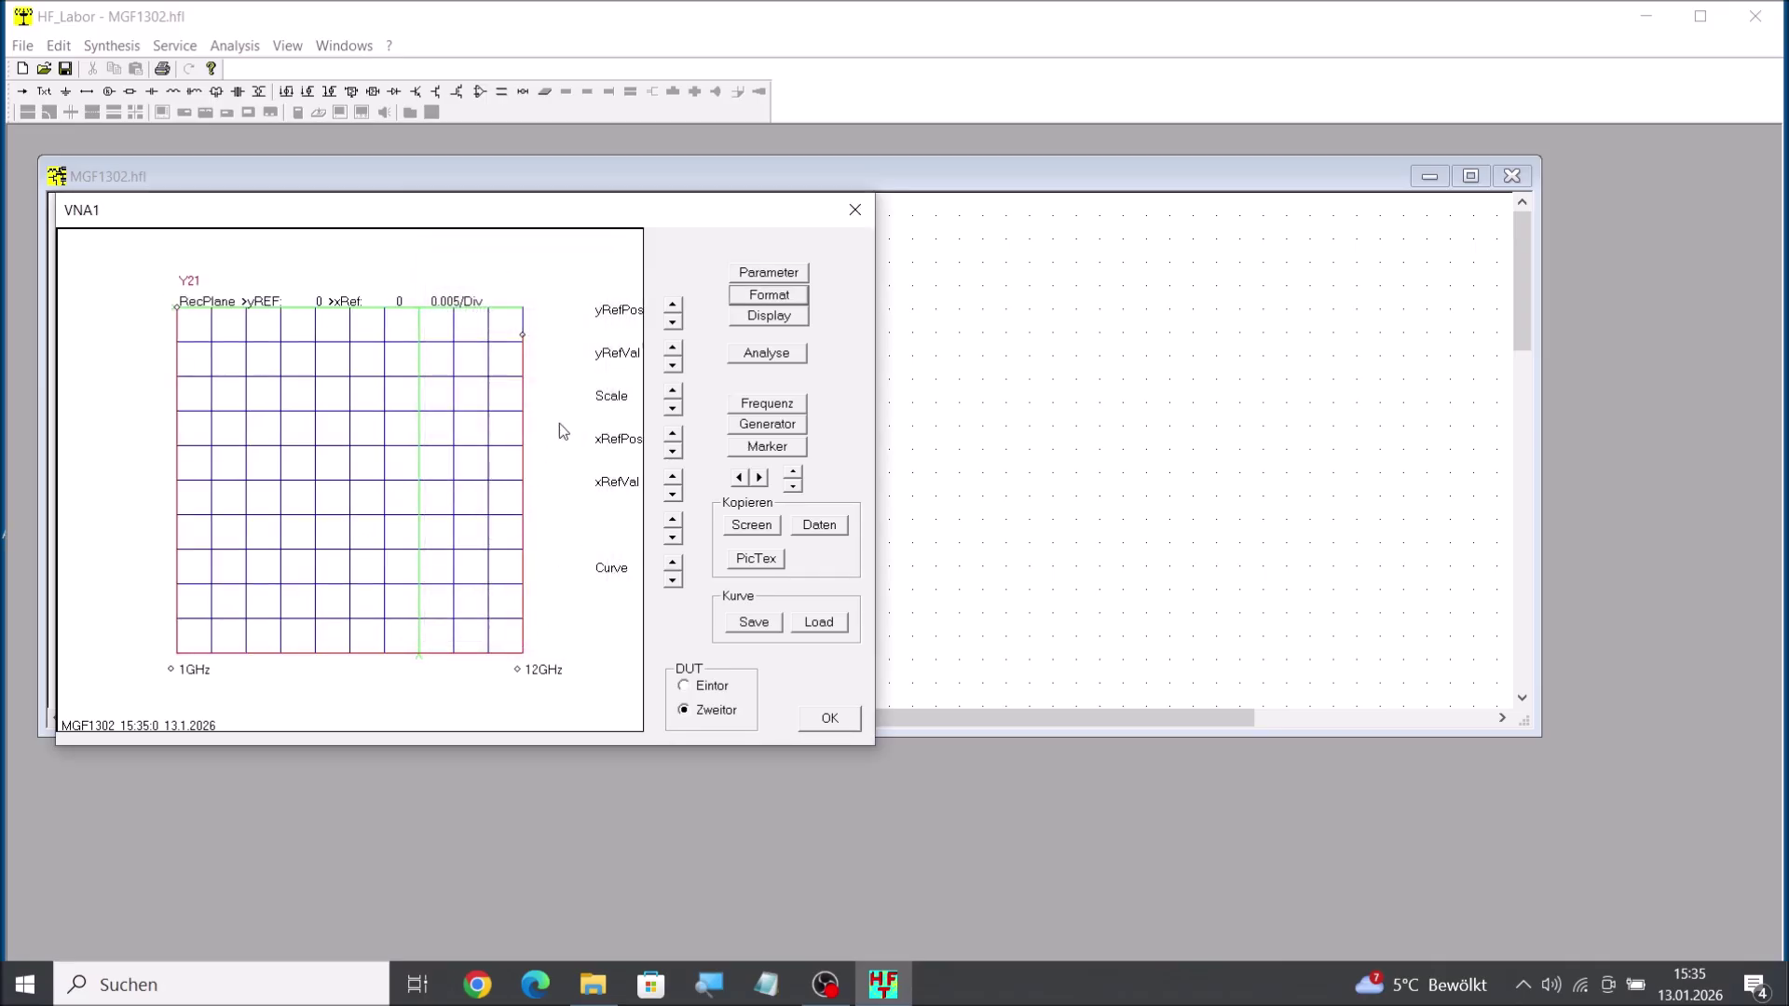
Set the plane's scale to 0.1/Div and lower the y reference position by three divisions.
click(677, 391)
click(676, 392)
click(672, 323)
click(672, 324)
click(672, 323)
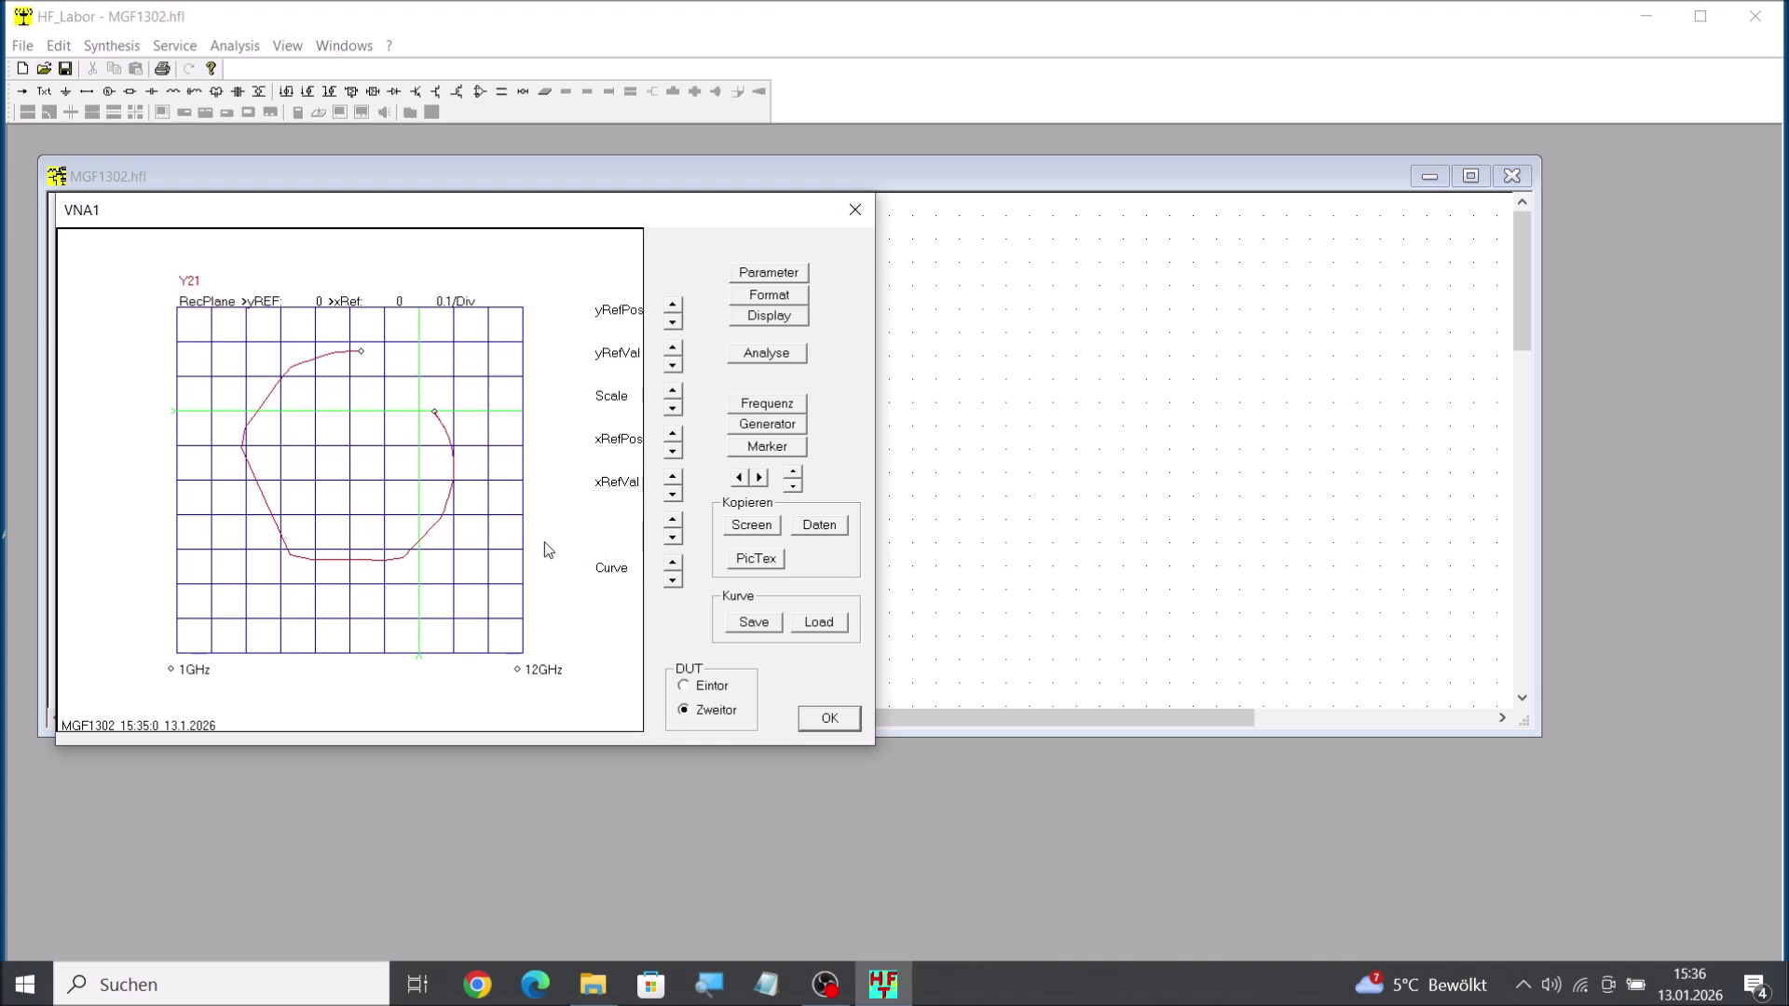
Switch the curve to the load stability circle and set the scale to 0.025/Div.
click(672, 567)
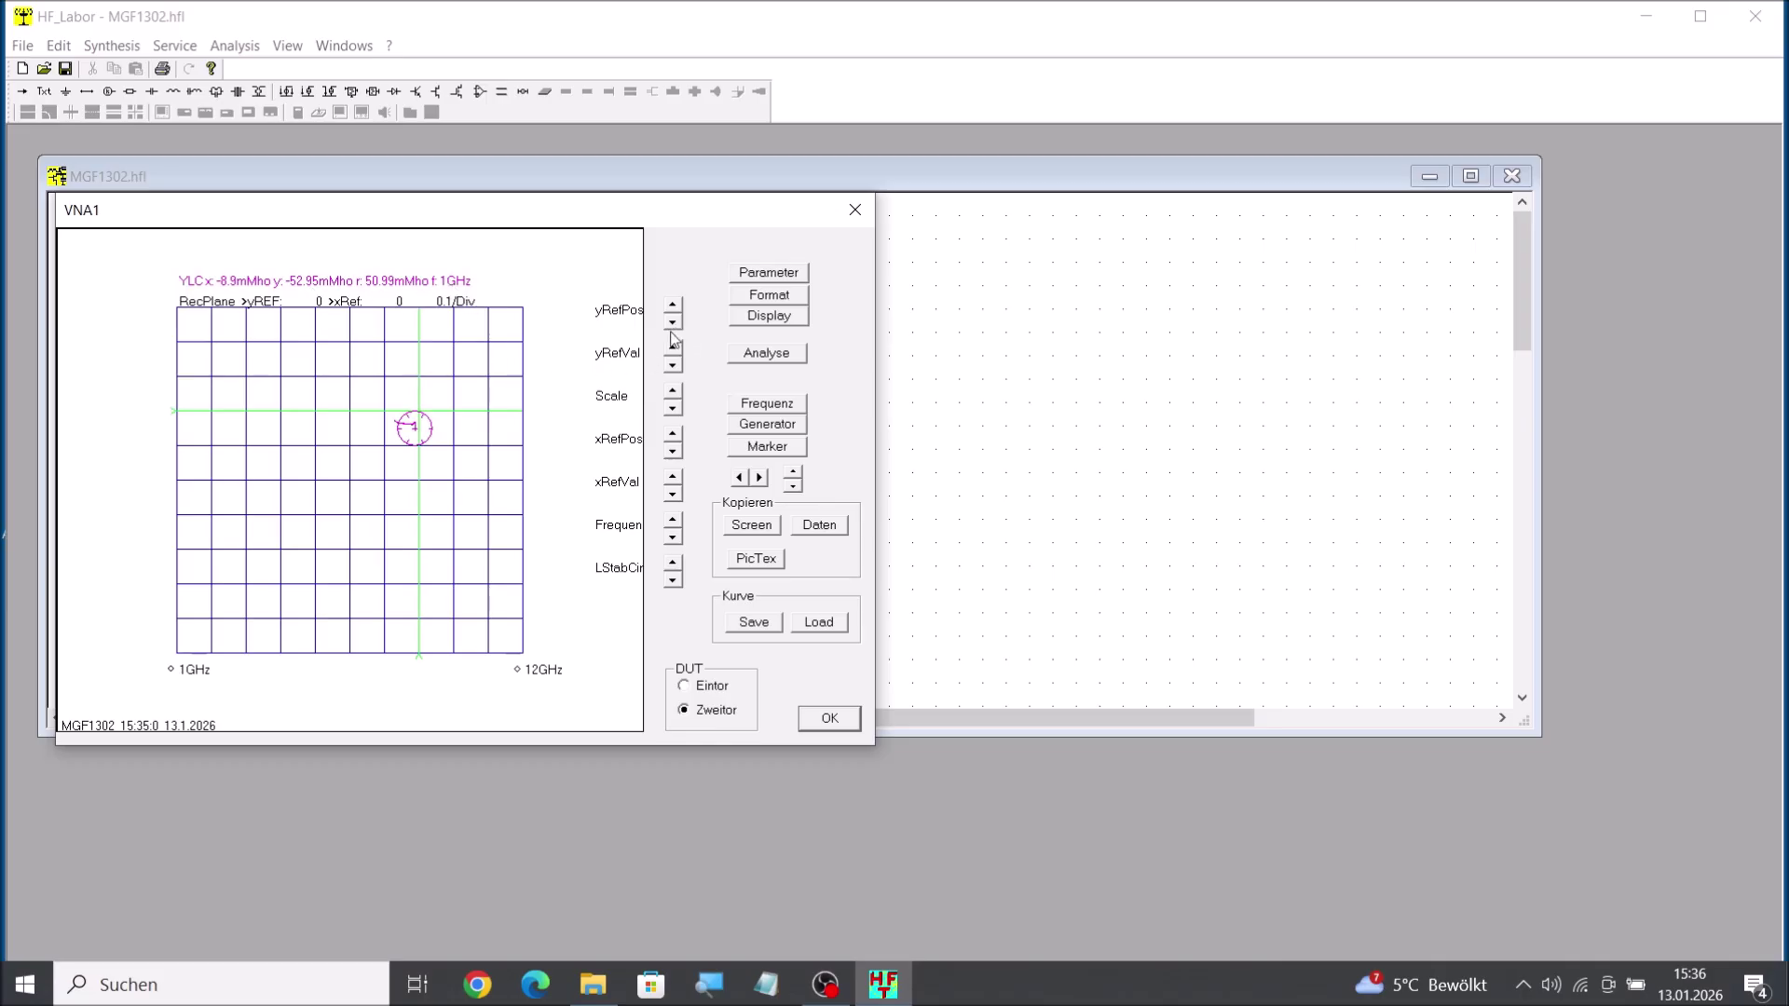
click(671, 408)
click(672, 408)
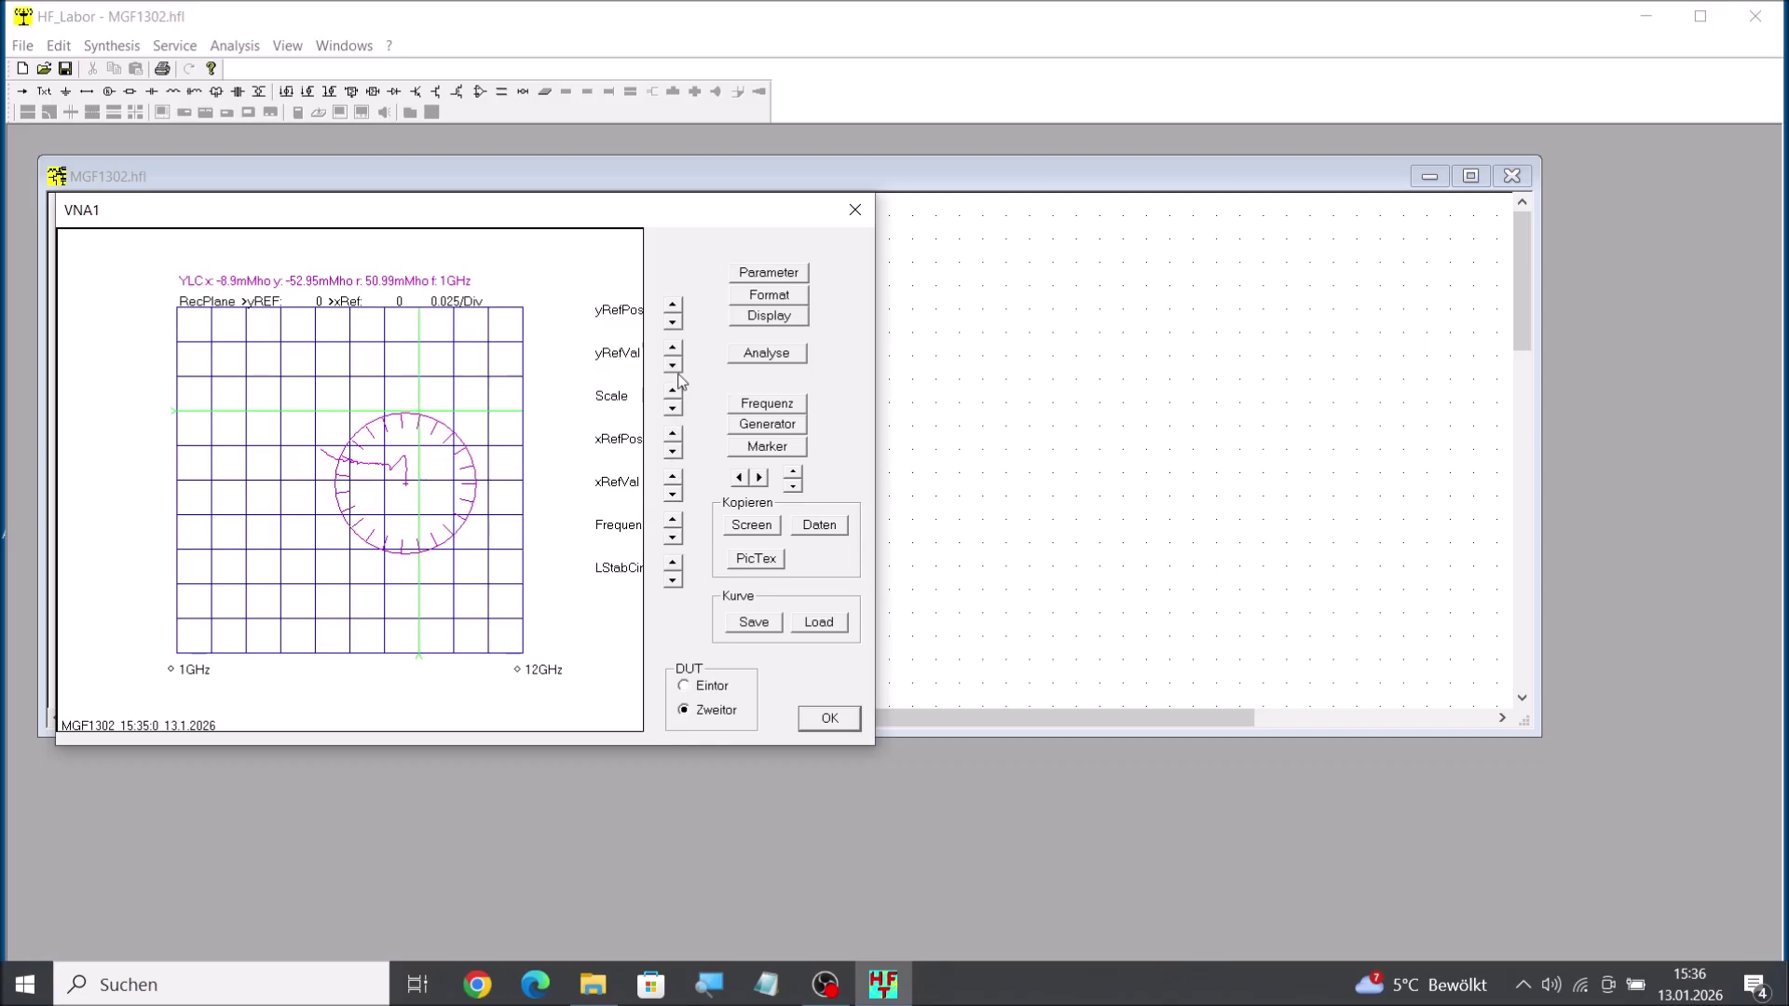
Step the load stability circle up and down through the frequency range, ending at 9.91 GHz.
click(672, 522)
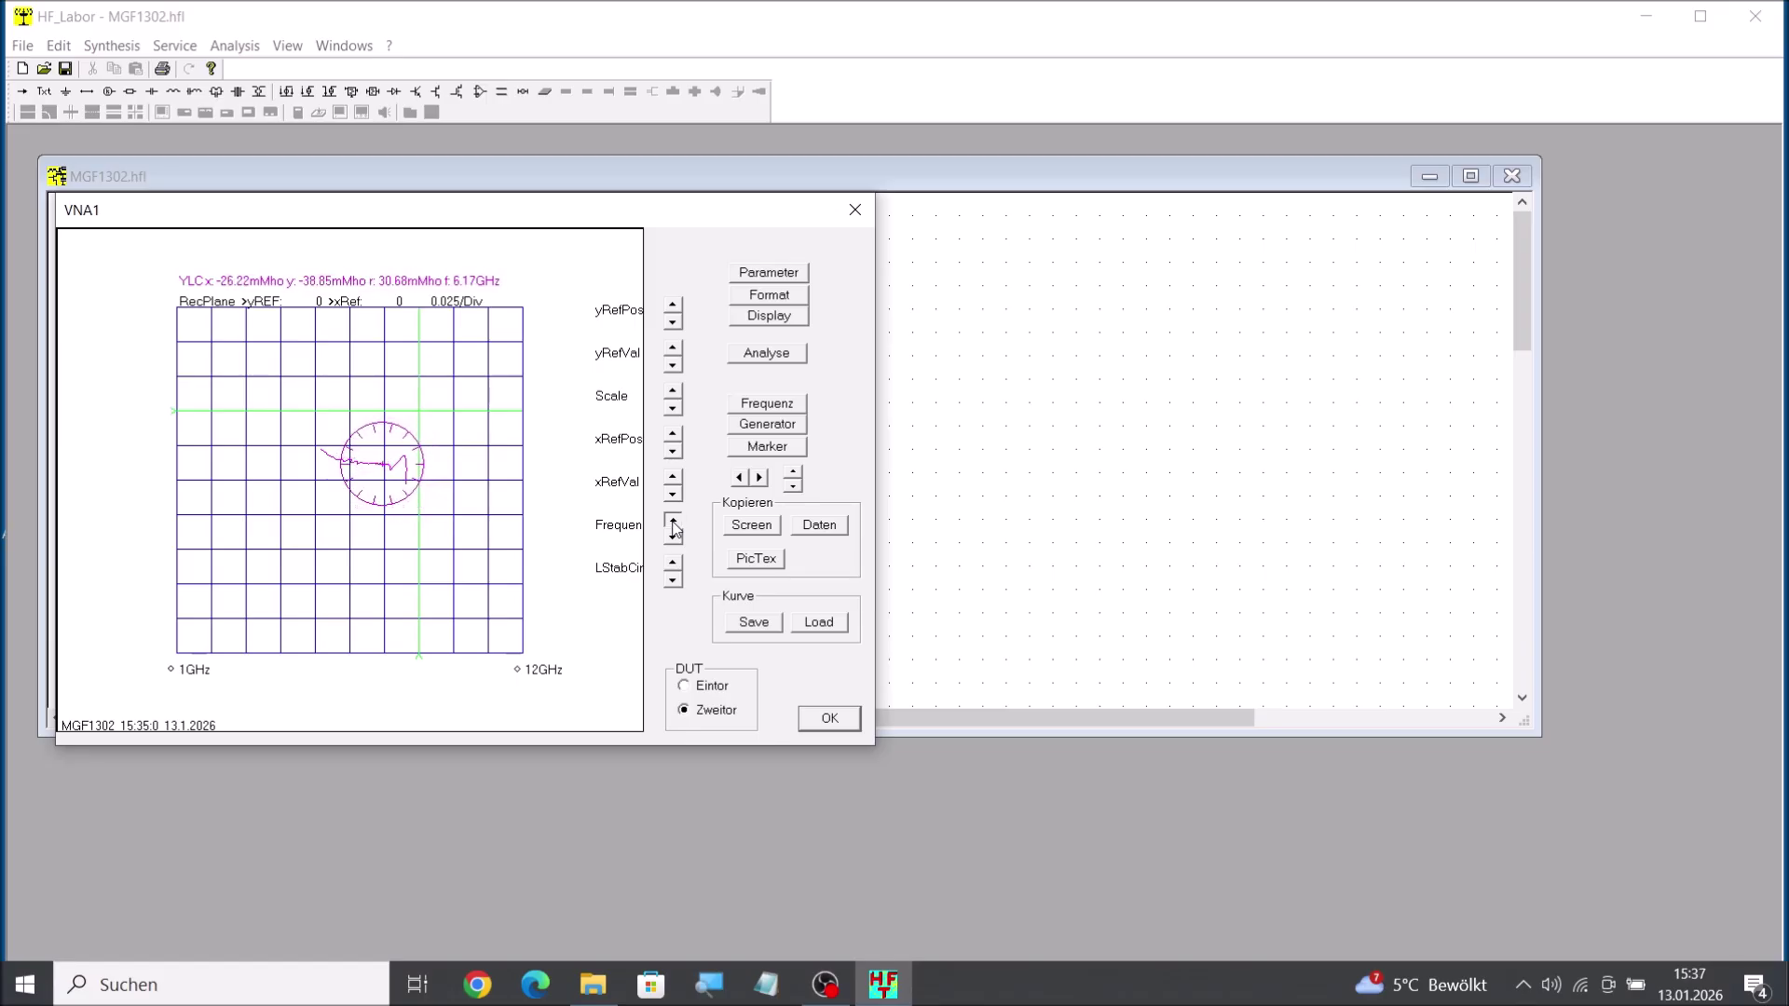
click(673, 538)
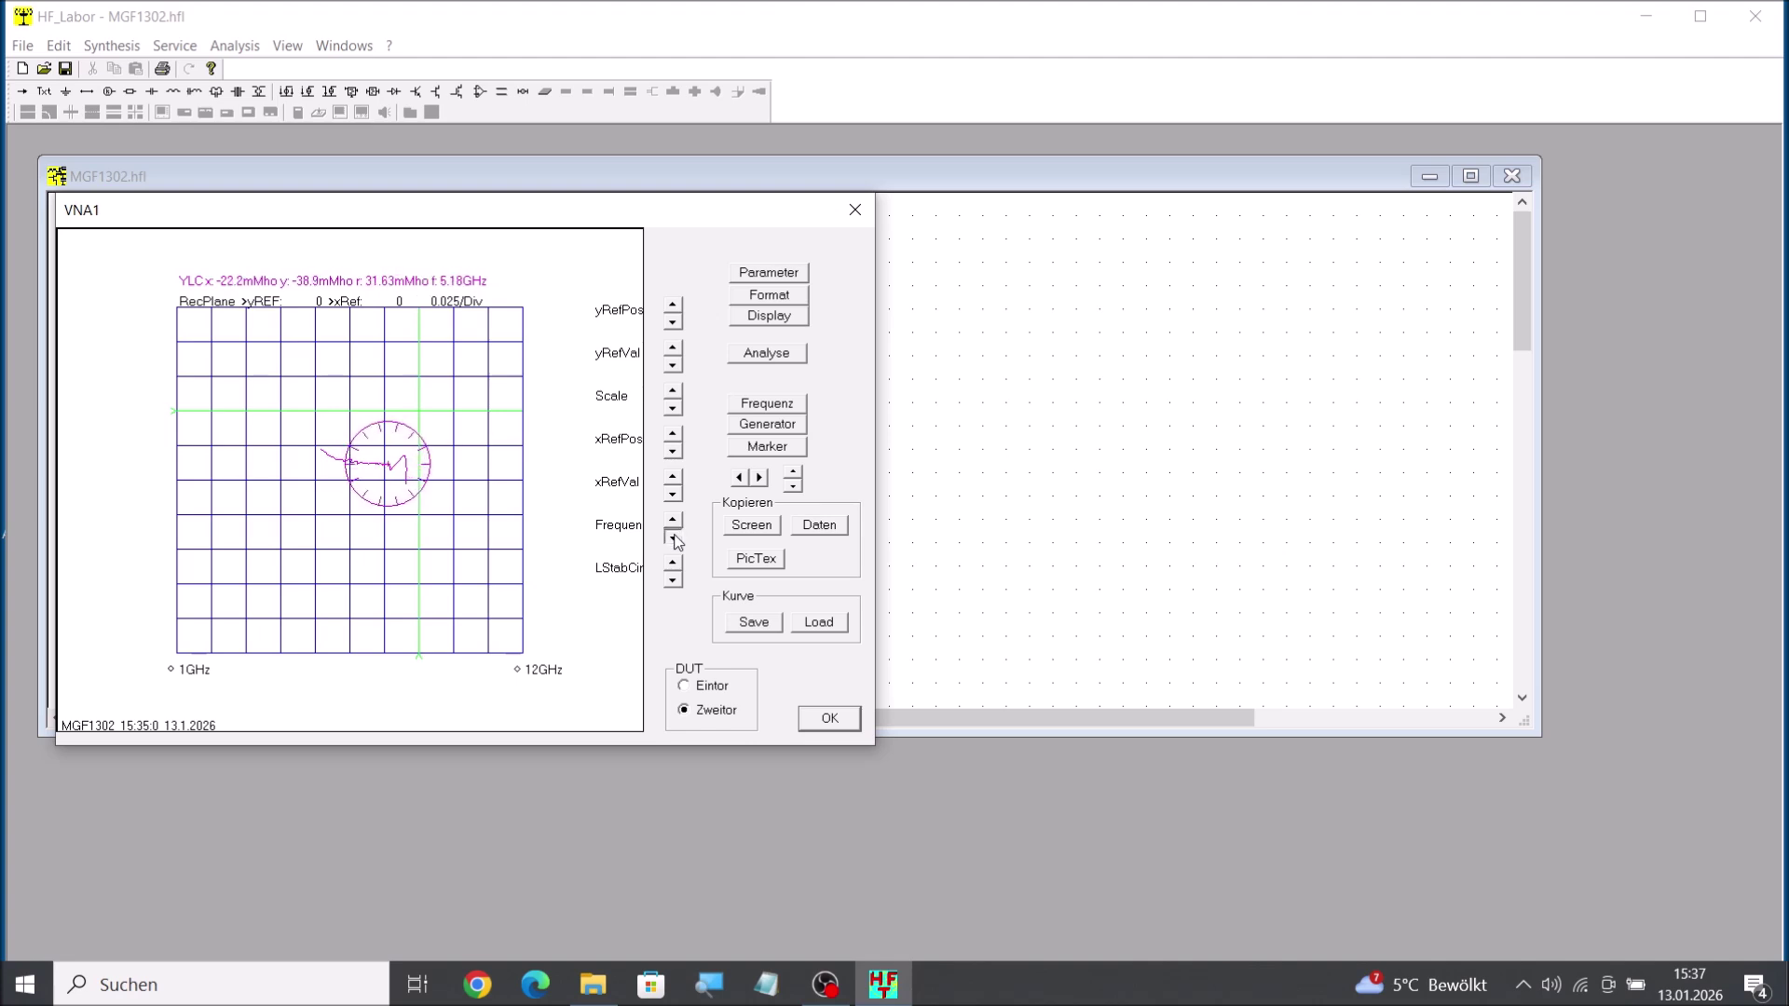
click(673, 523)
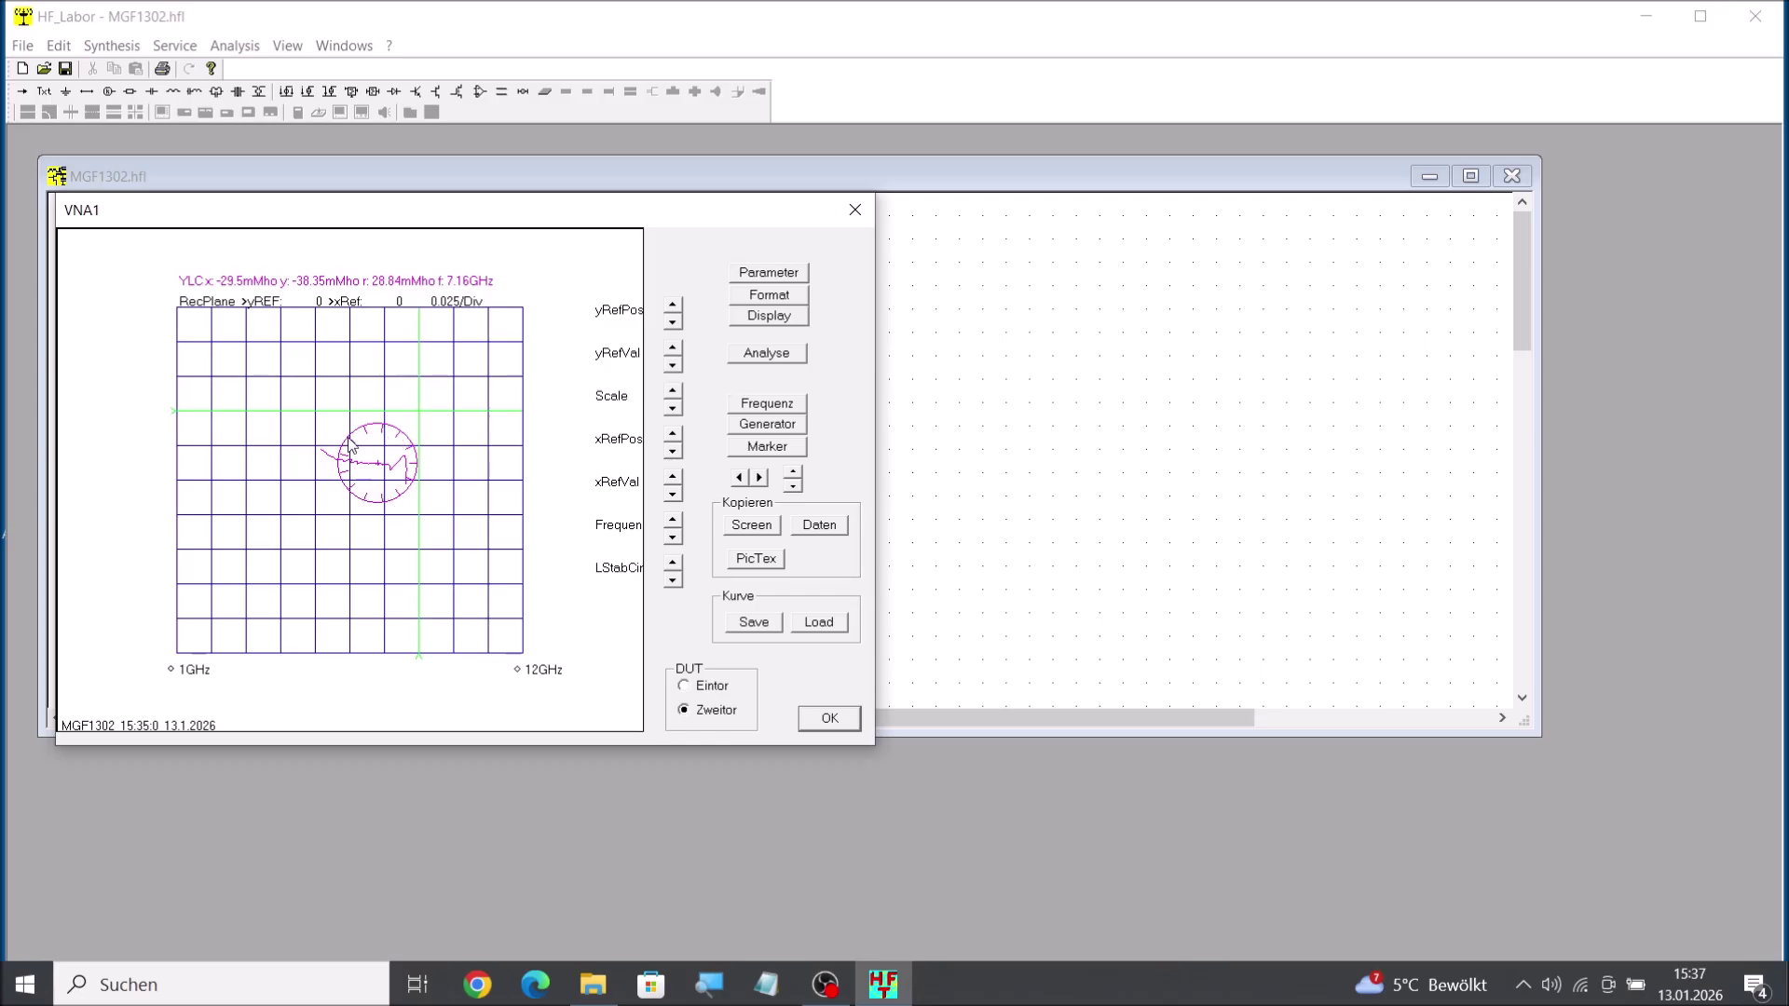
click(672, 522)
drag(673, 524, 672, 539)
click(673, 539)
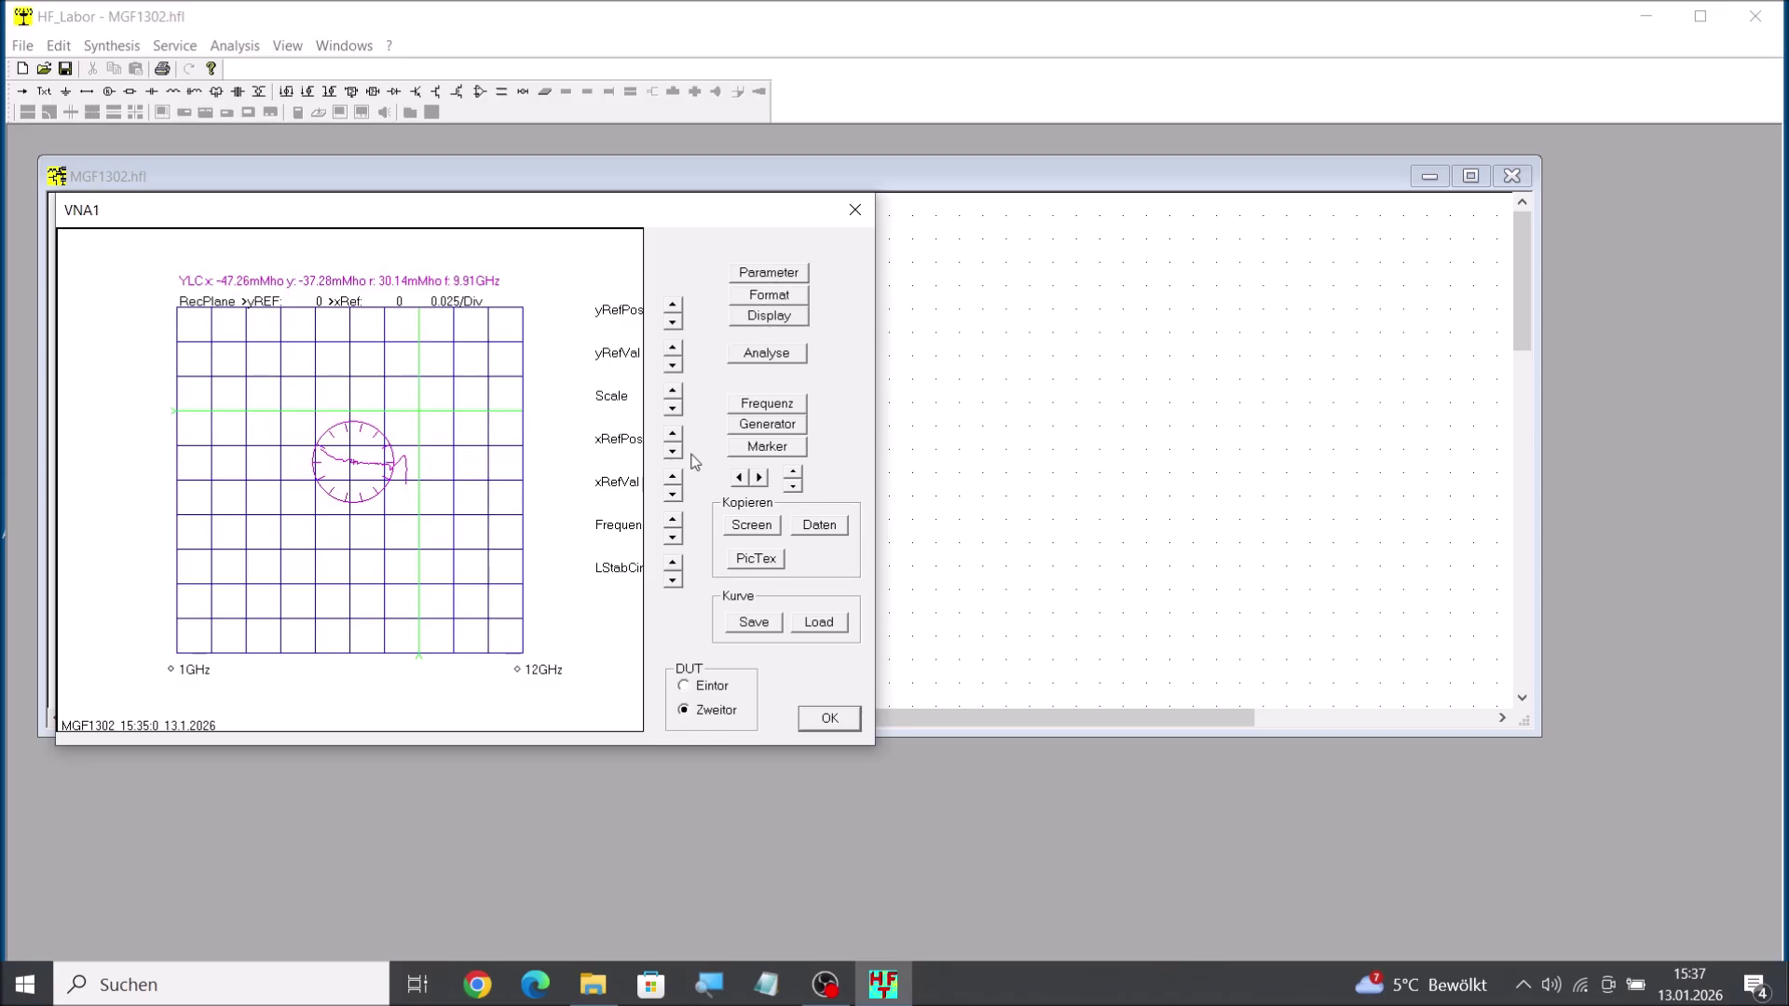
Return the curve display to Y21 and change the diagram format to LogMag.
click(672, 563)
click(672, 562)
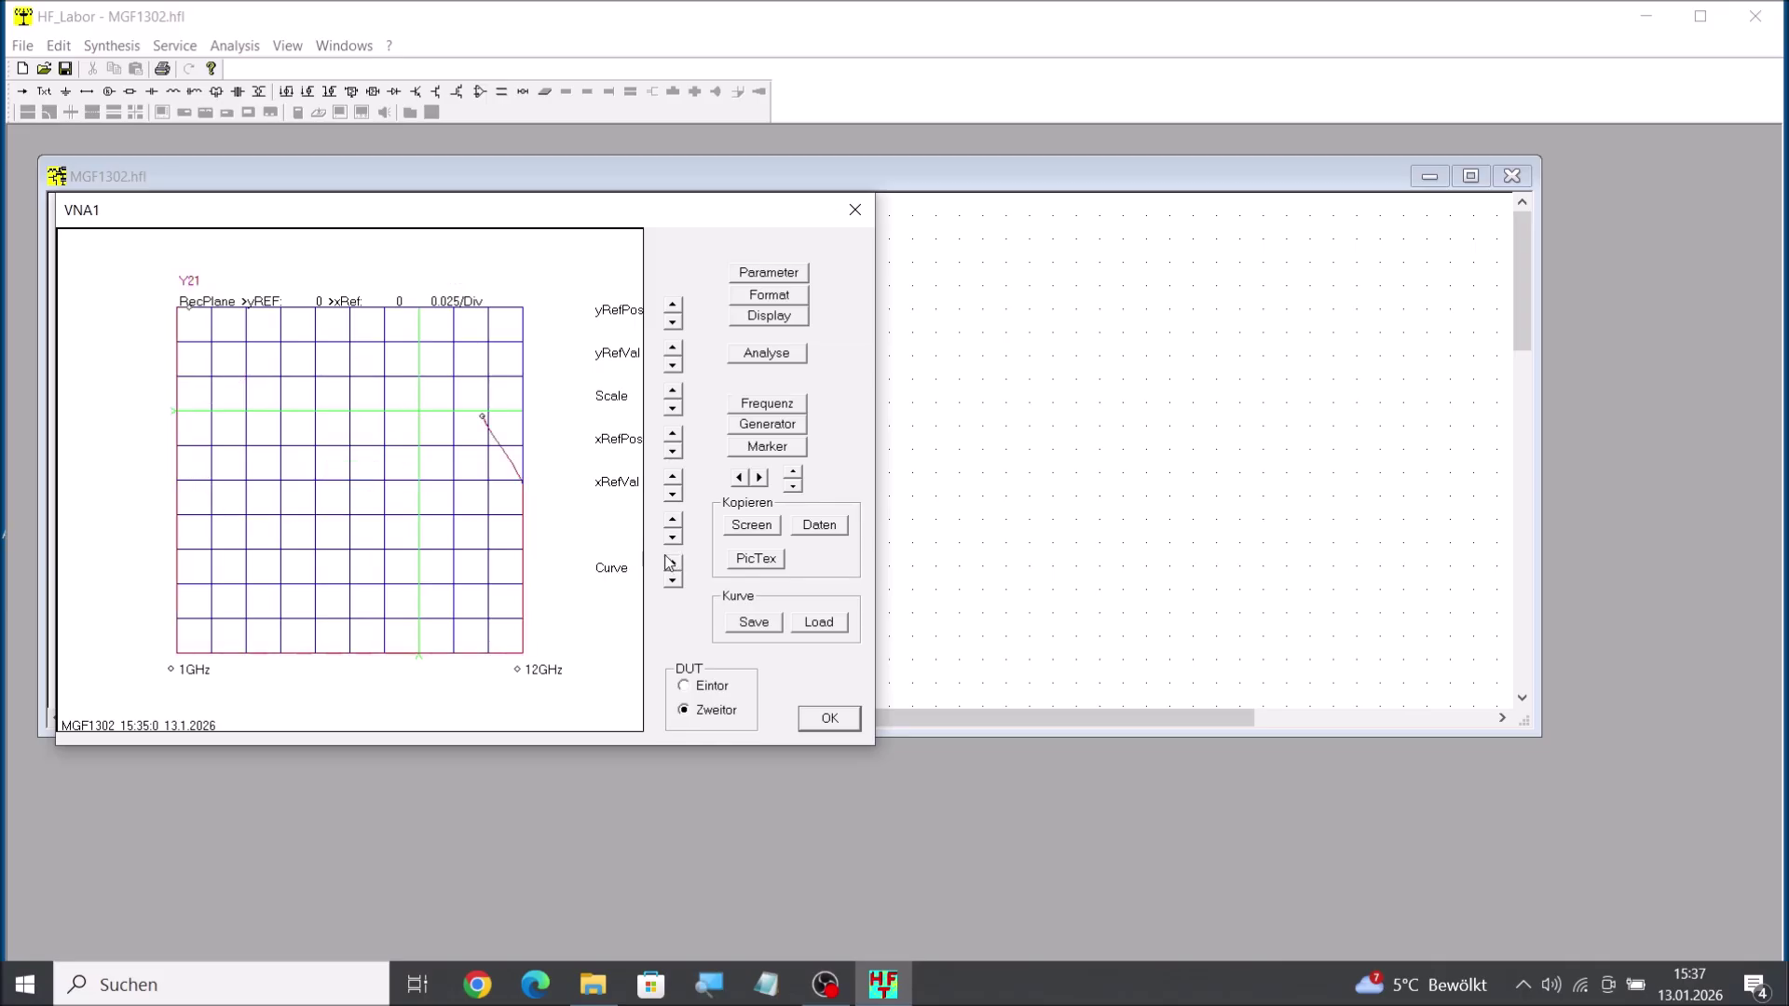
click(769, 296)
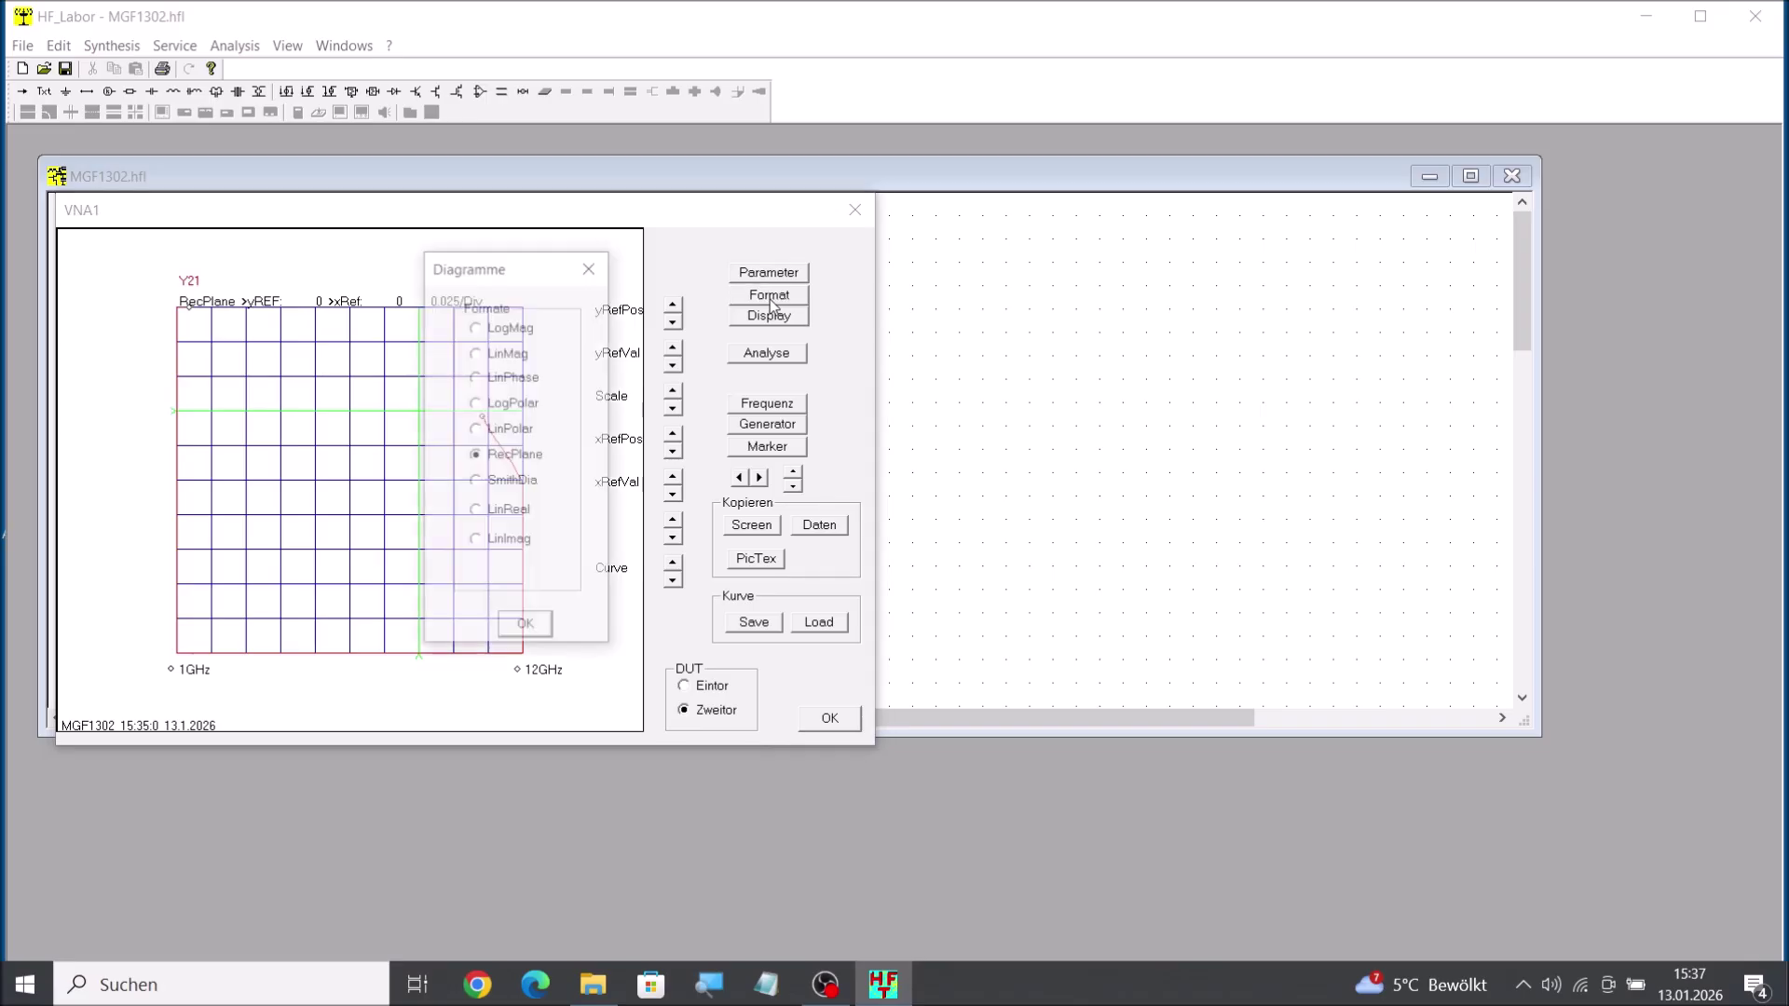
click(476, 327)
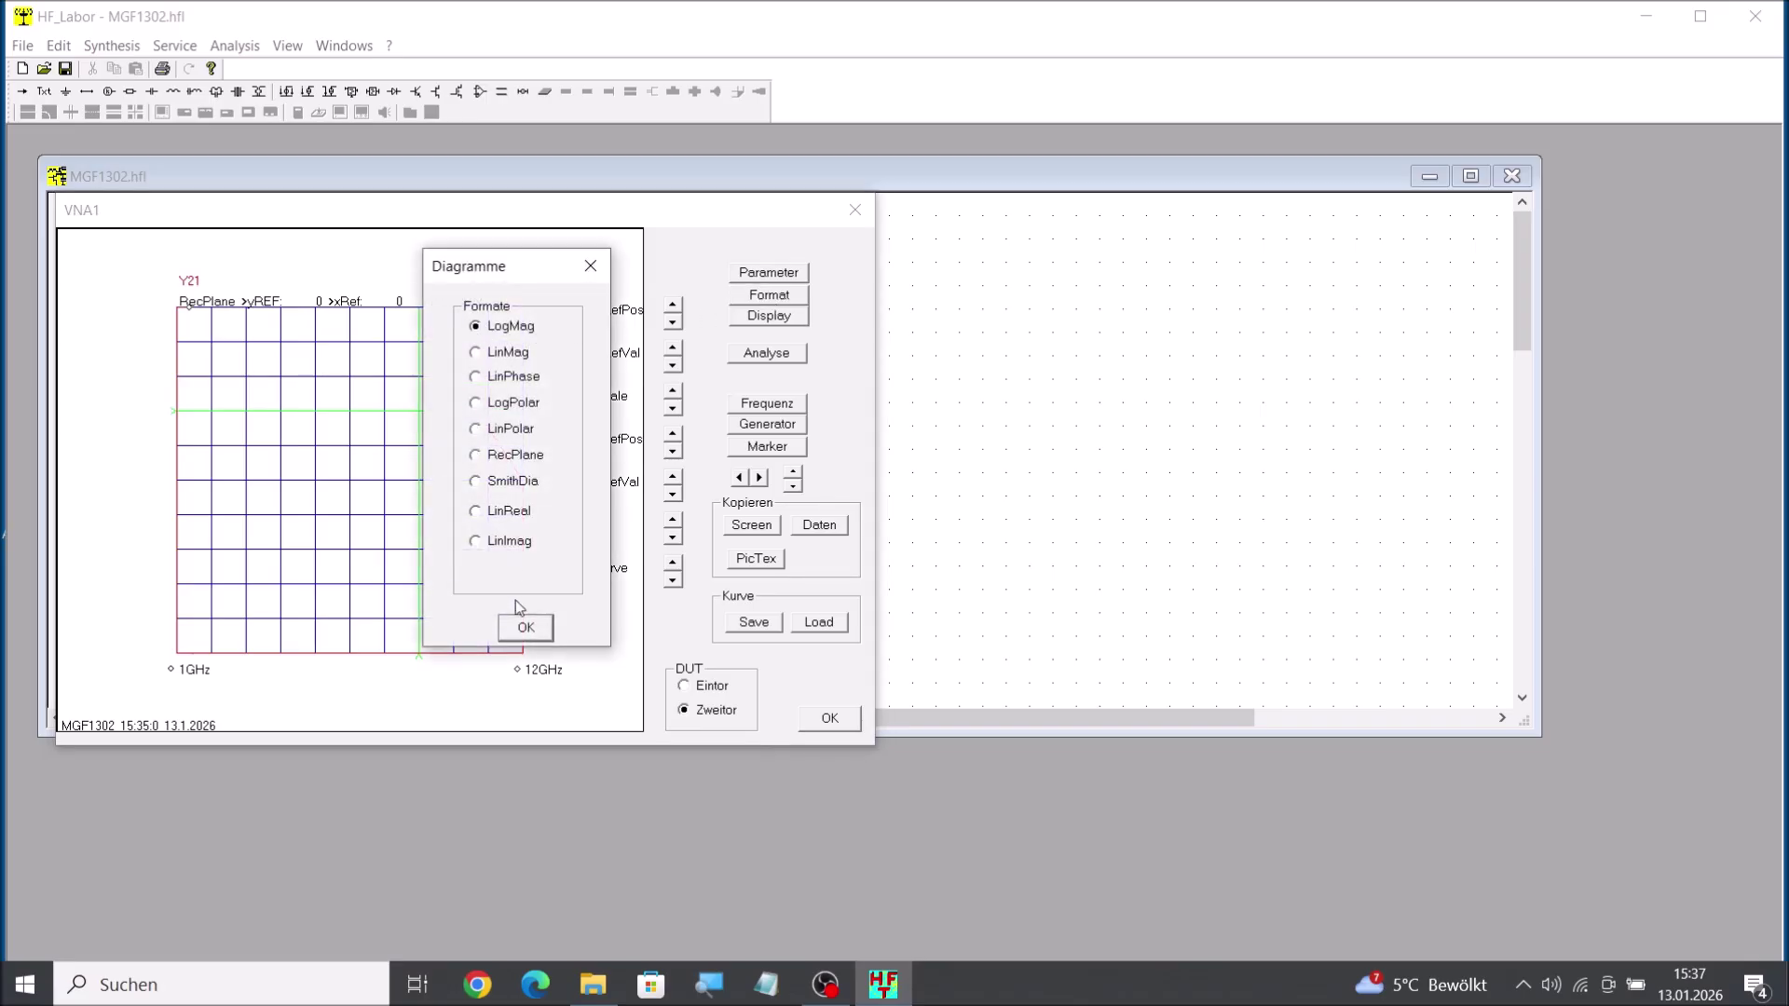
click(524, 629)
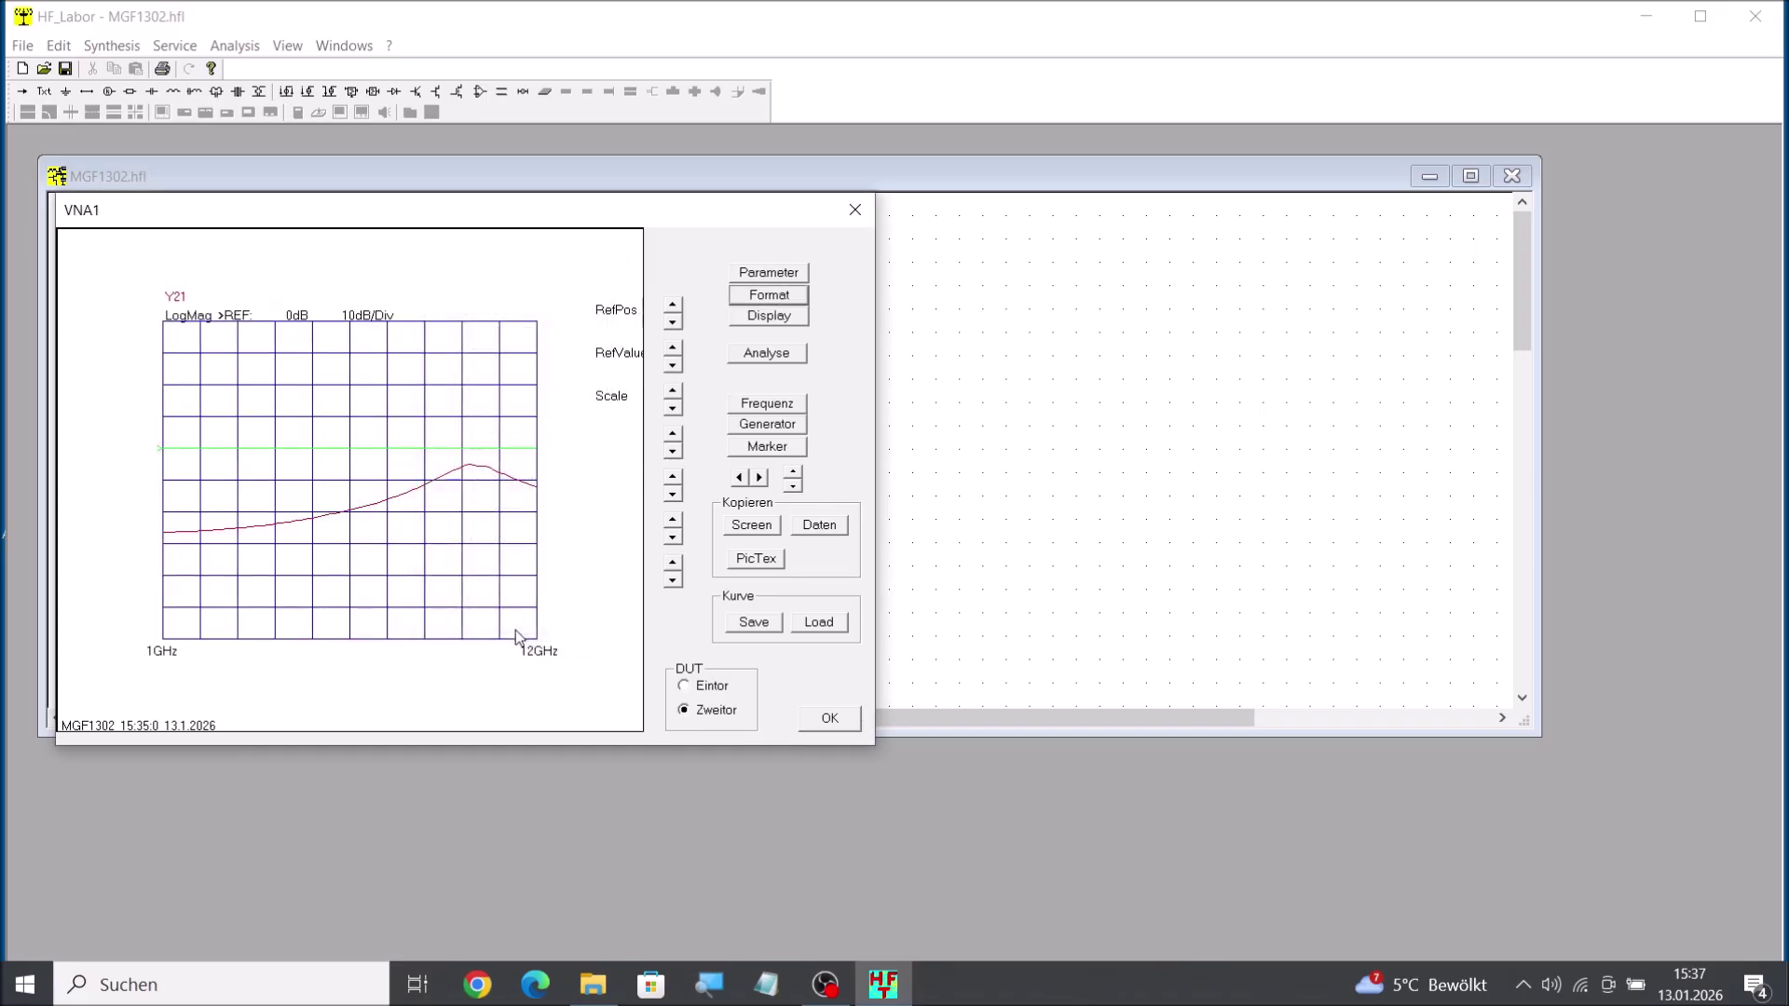
Display the stability factor K as the plotted parameter.
click(781, 275)
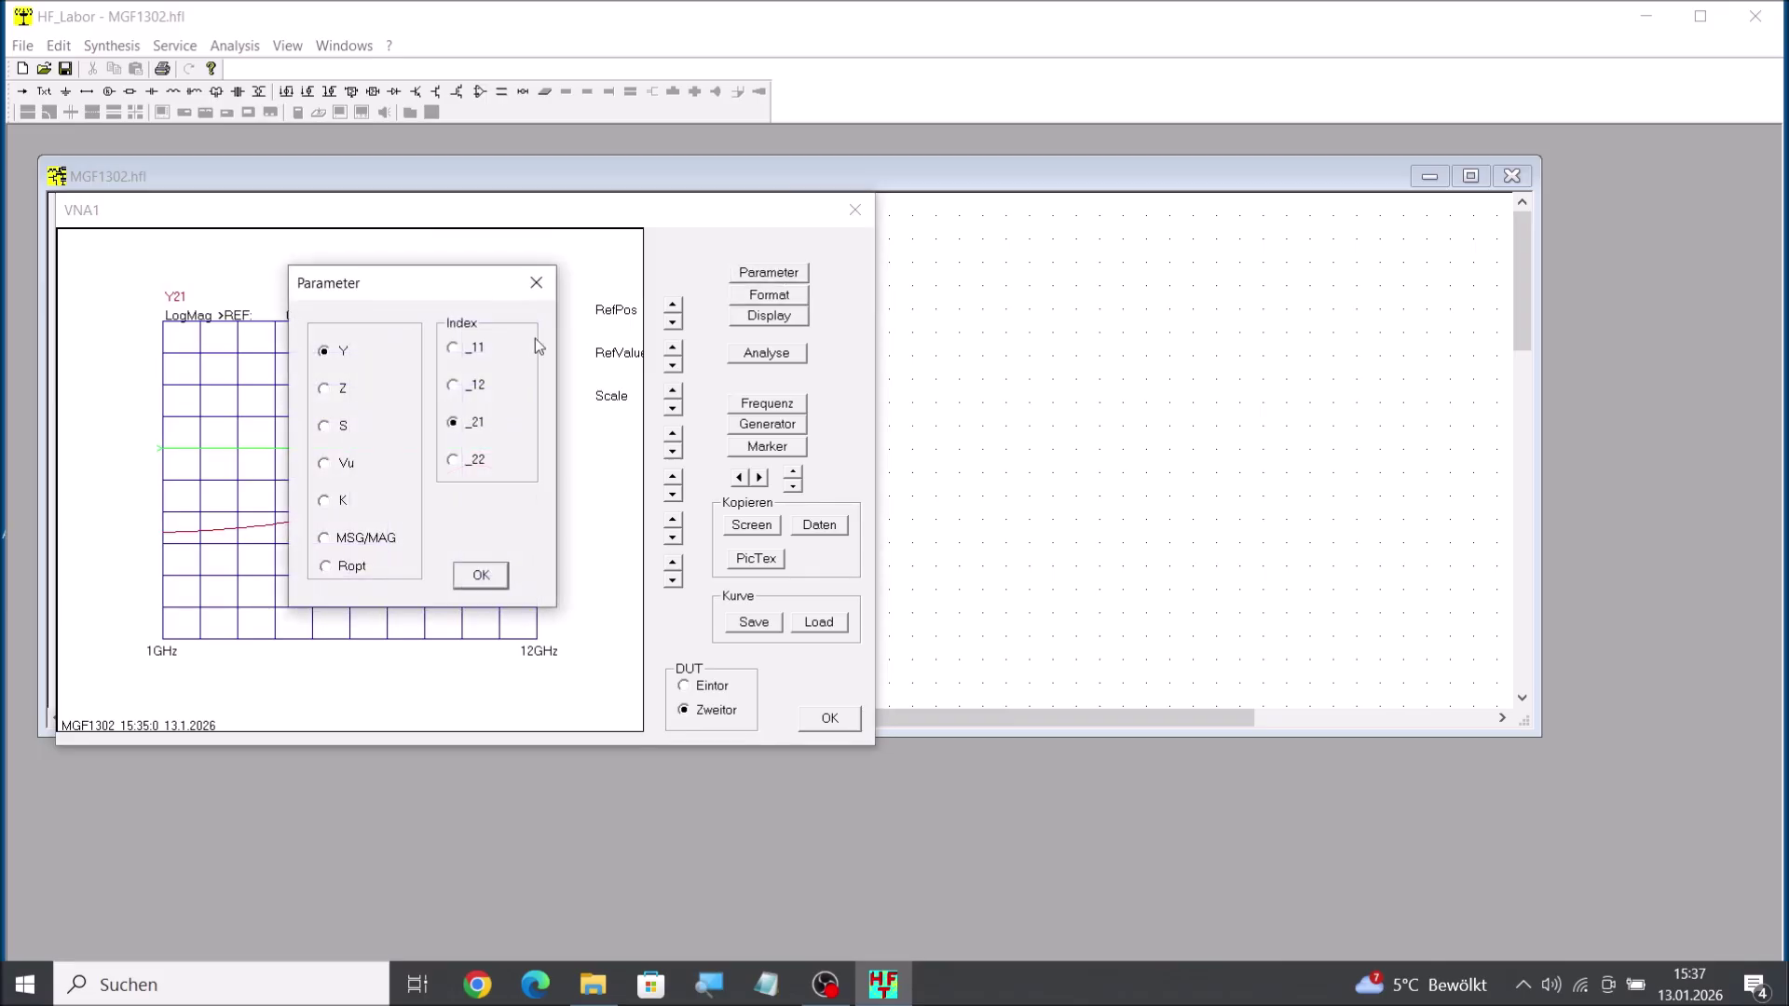
click(326, 504)
click(482, 576)
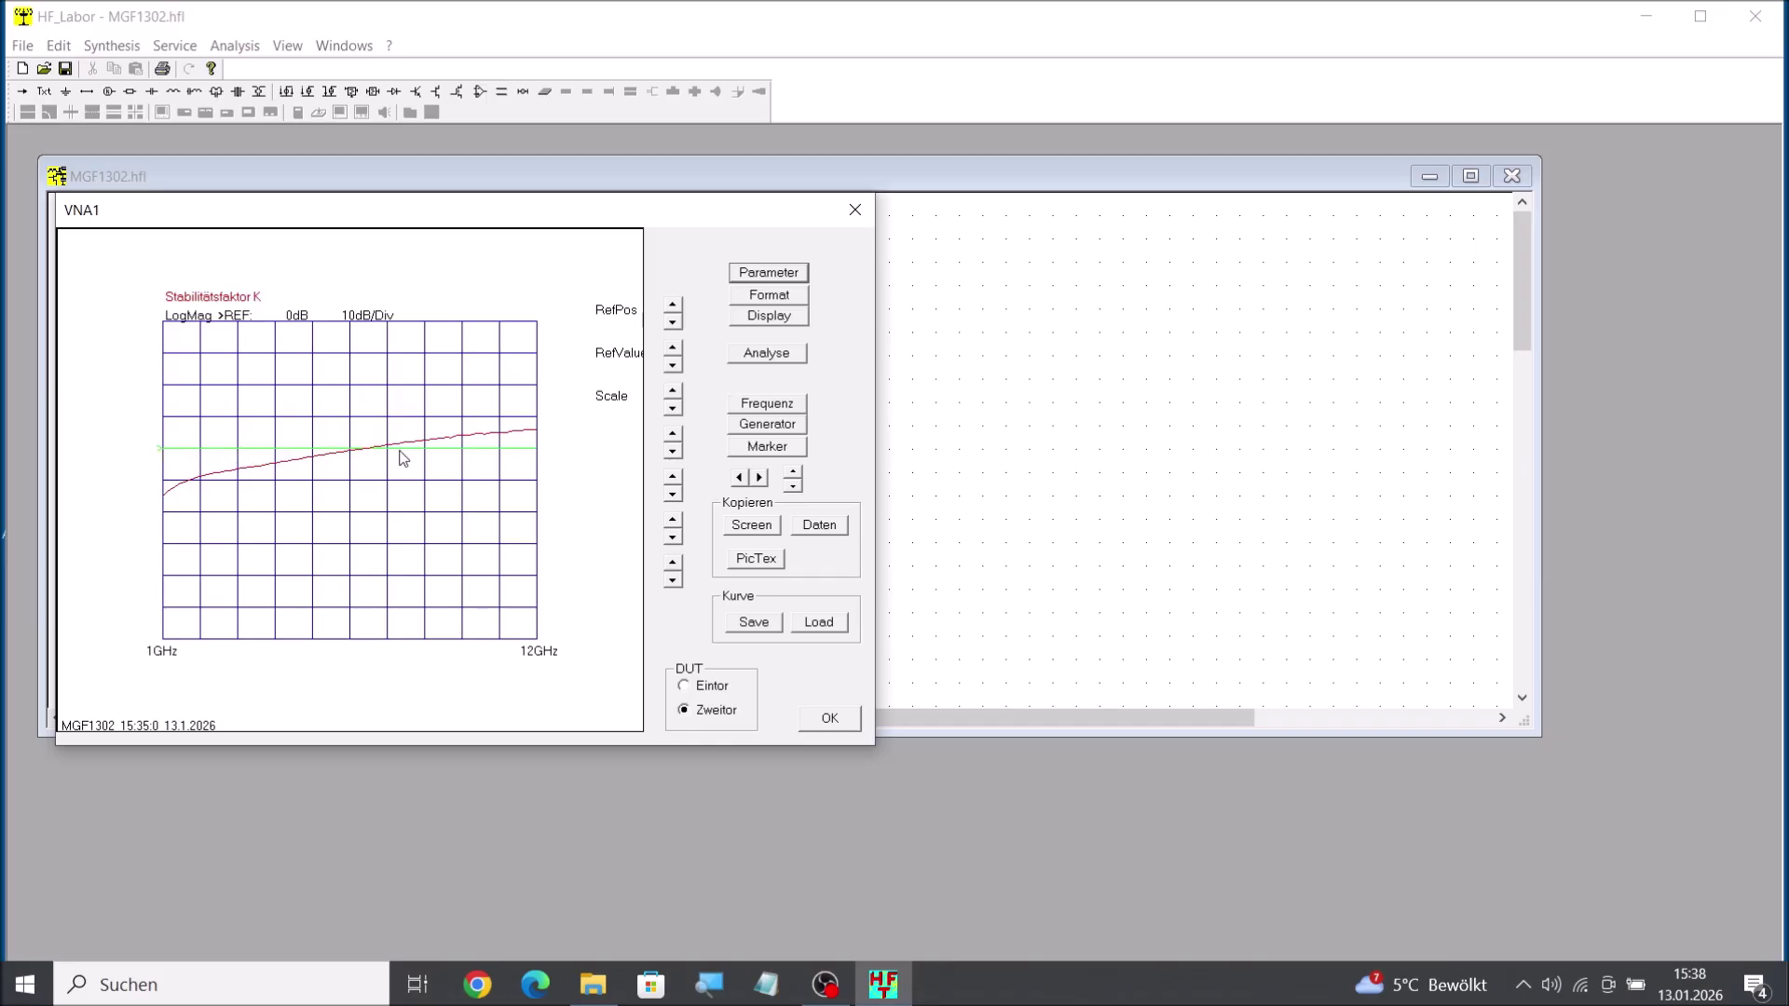
Turn on the marker and move it up the stability factor curve to about 8.04 GHz.
click(773, 450)
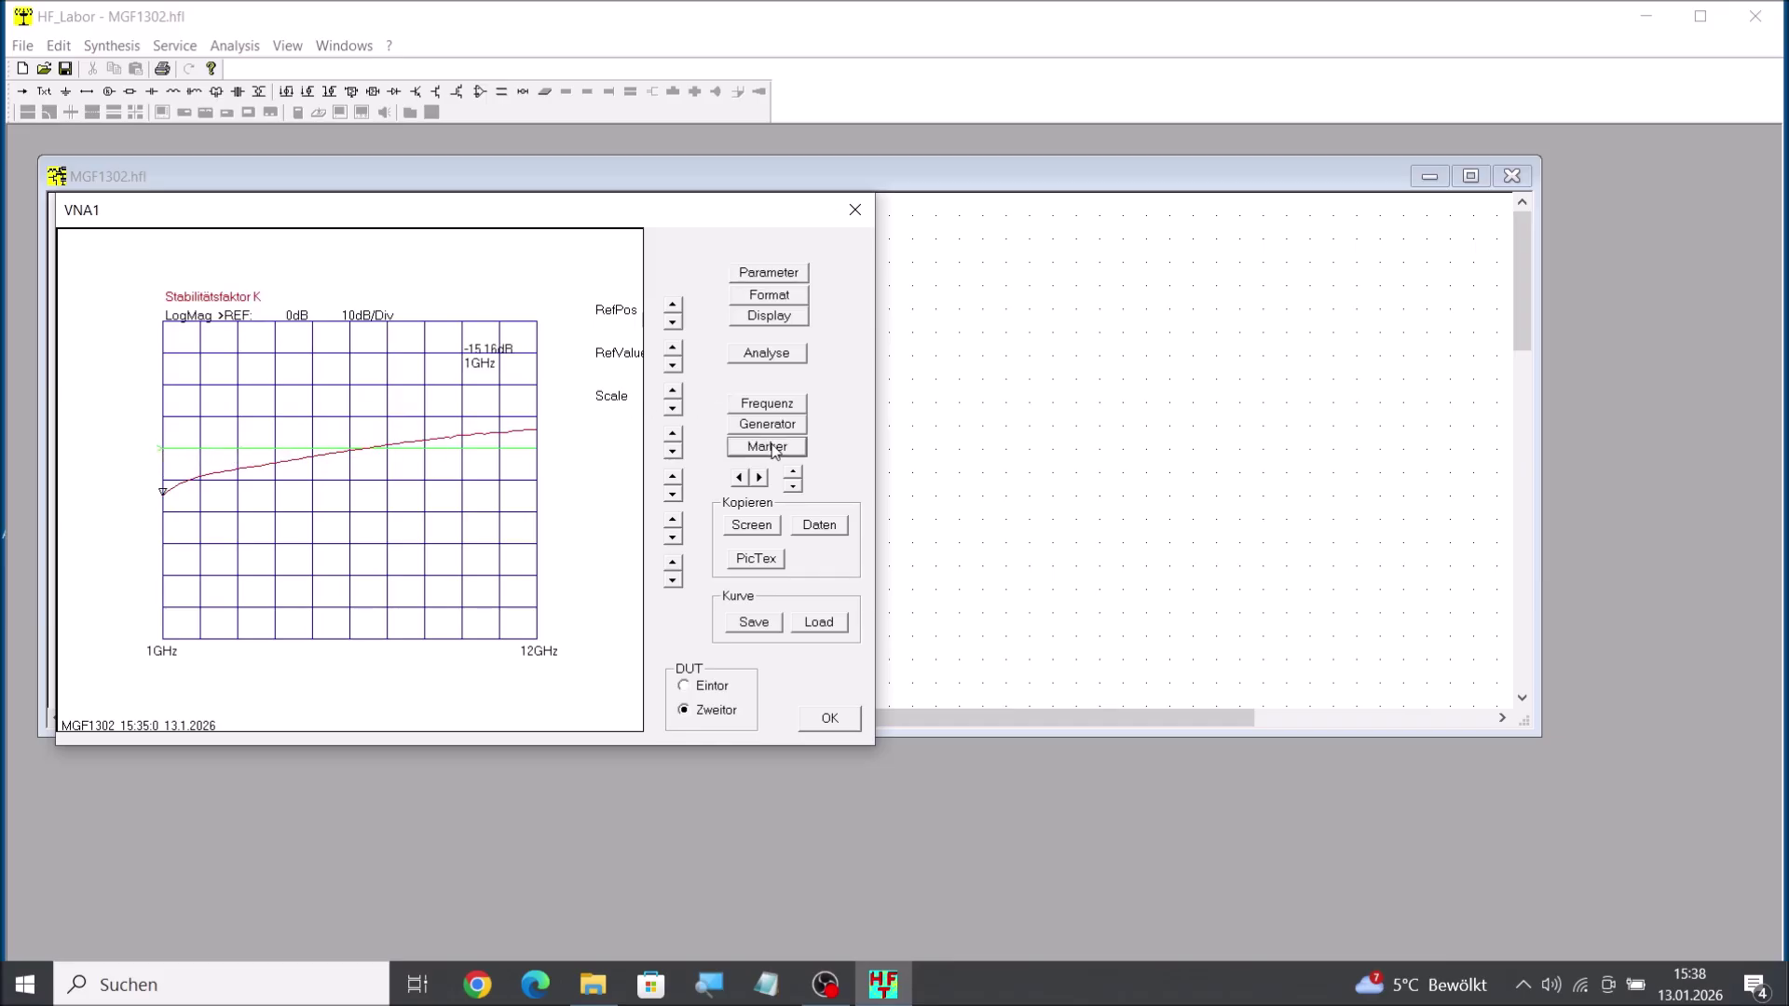
click(762, 479)
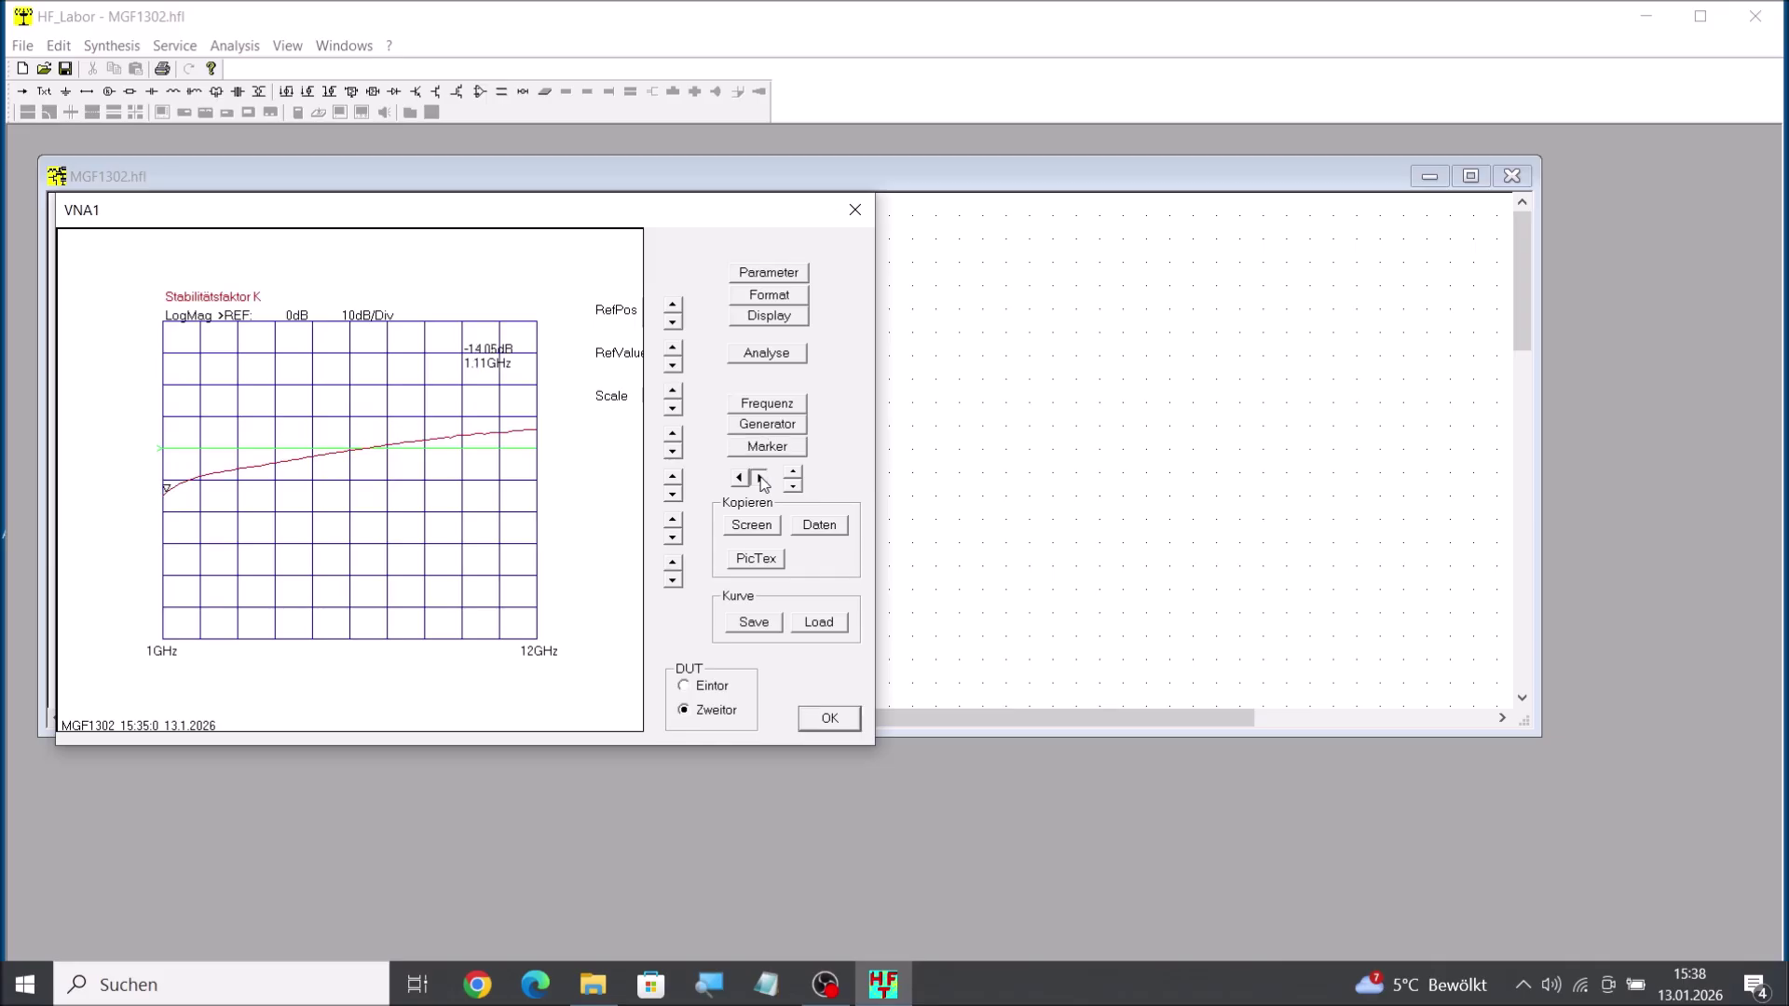
click(761, 479)
click(761, 479)
click(761, 479)
click(762, 479)
click(762, 479)
click(761, 479)
click(761, 479)
click(761, 479)
click(761, 479)
click(761, 479)
click(761, 479)
click(761, 479)
click(761, 478)
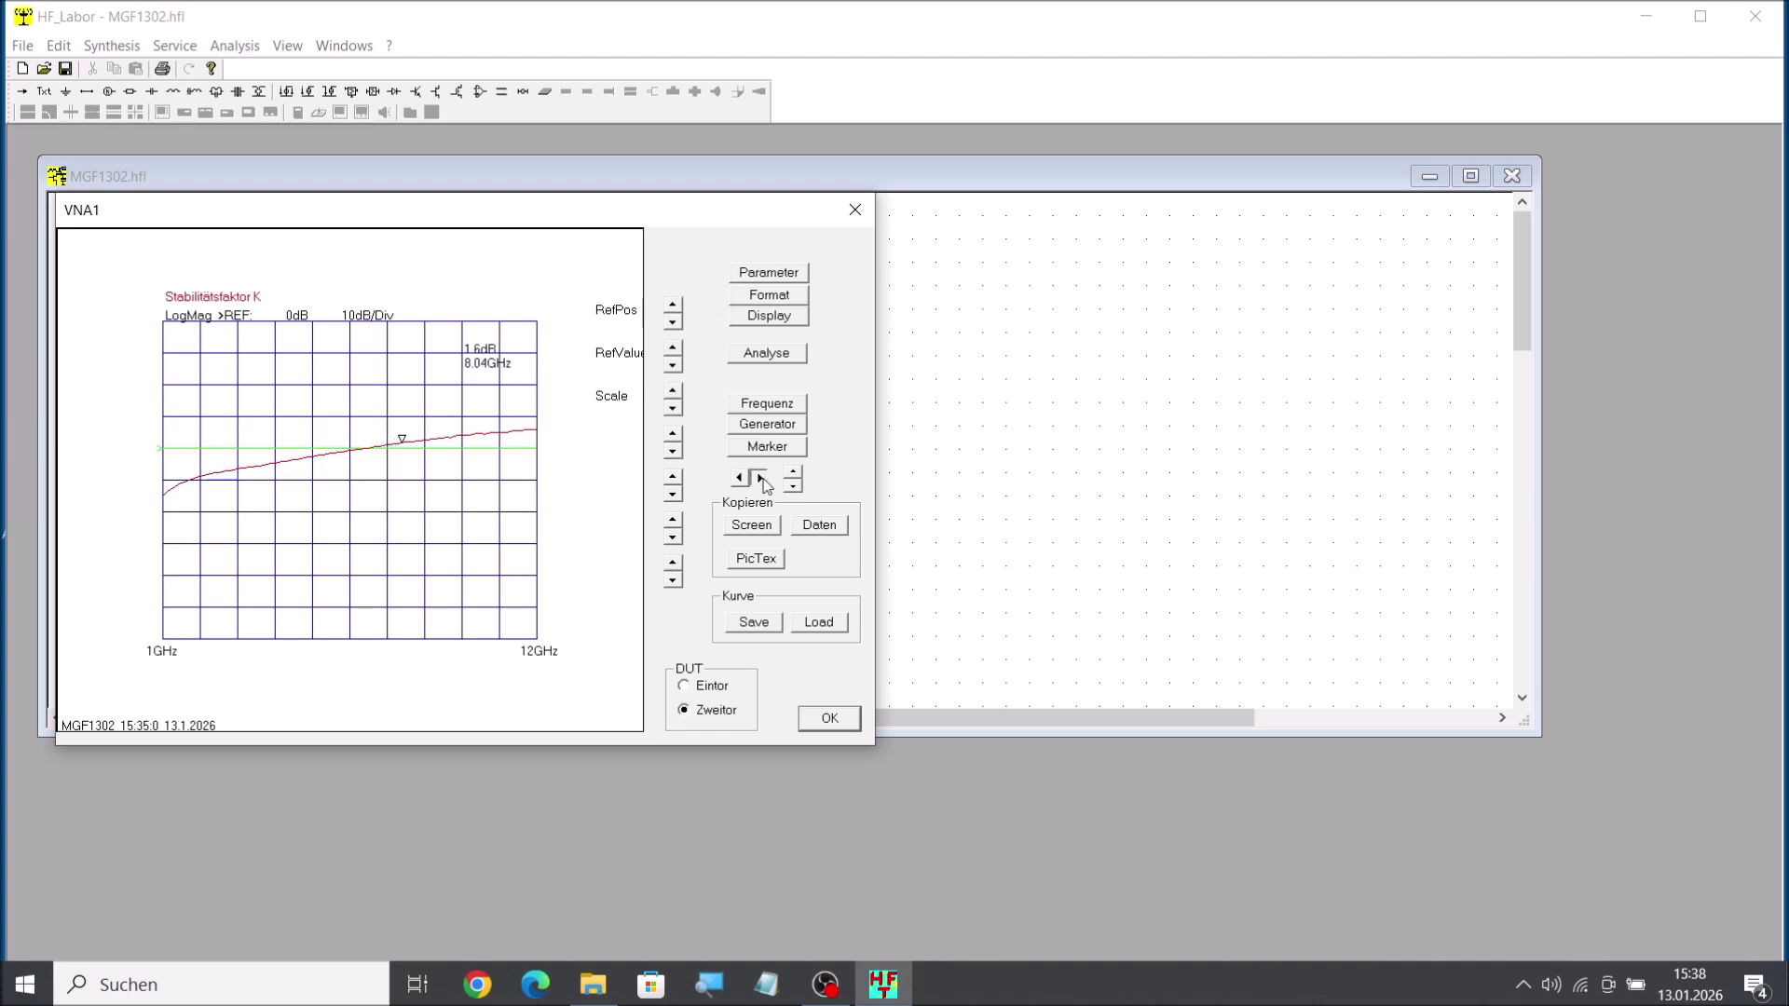
click(761, 478)
Move the marker back down the stability factor curve to 3.97 GHz.
click(739, 478)
click(740, 478)
click(740, 478)
click(739, 478)
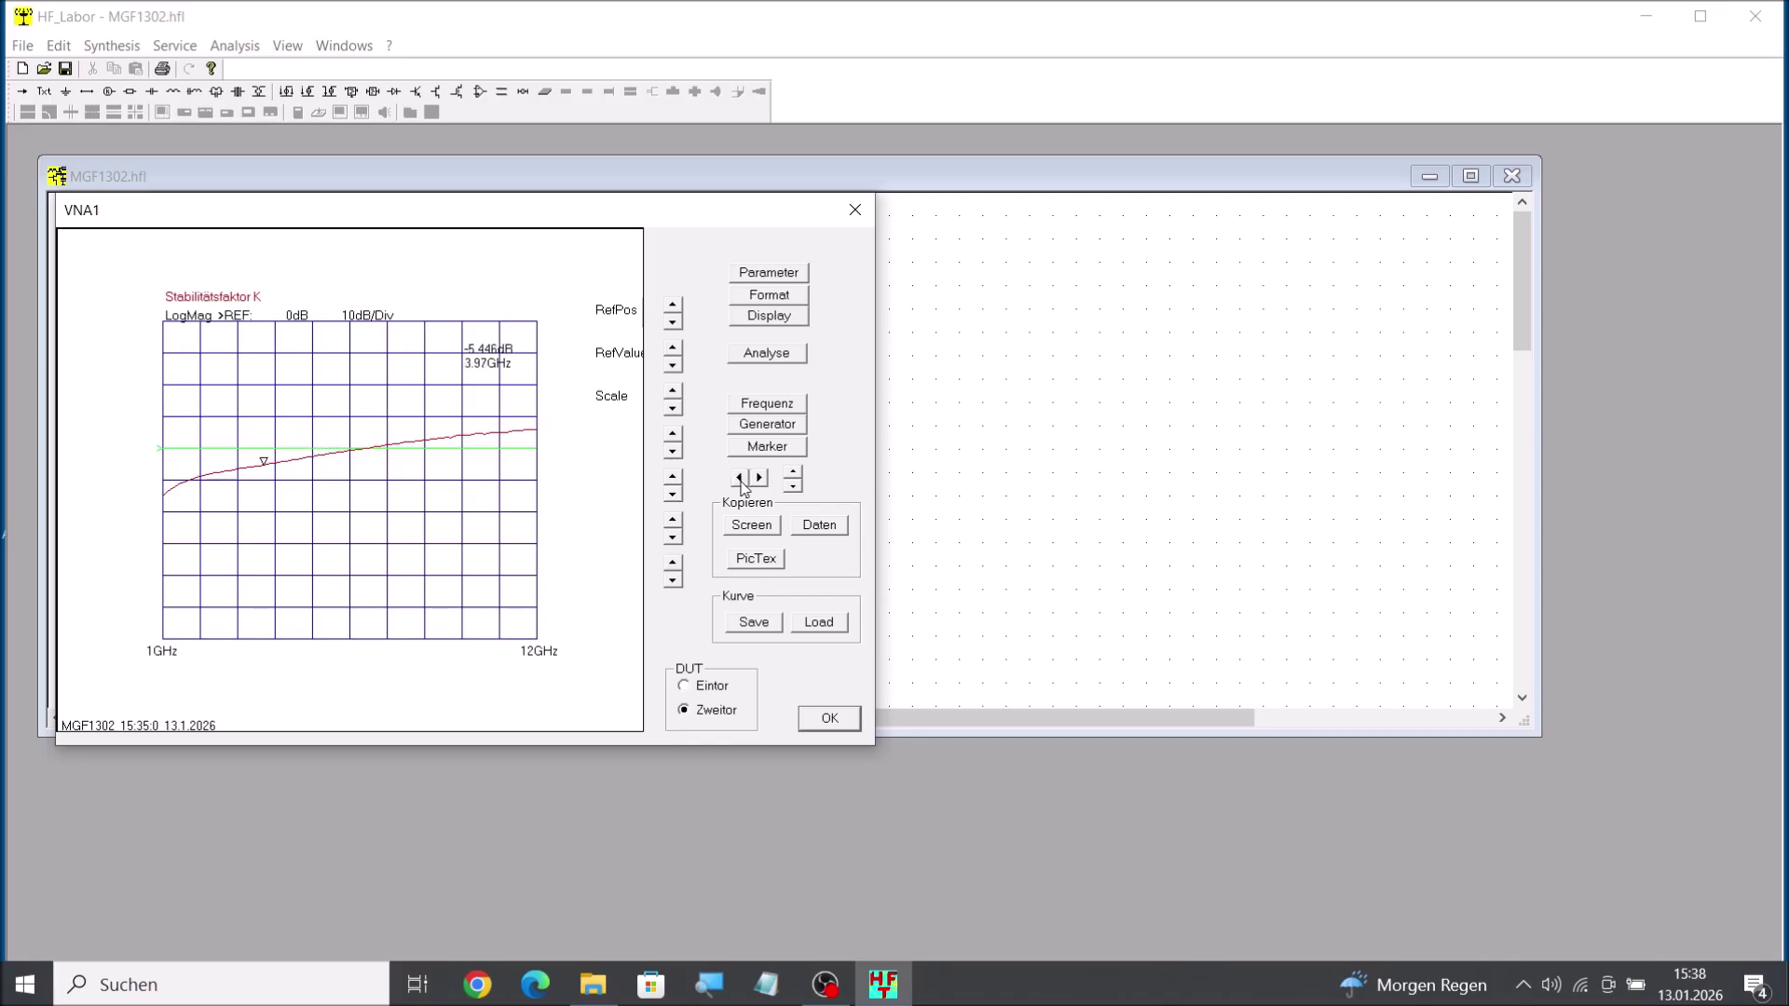
Set the plotted parameter back to Y21 and show it in the RecPlane format.
click(772, 274)
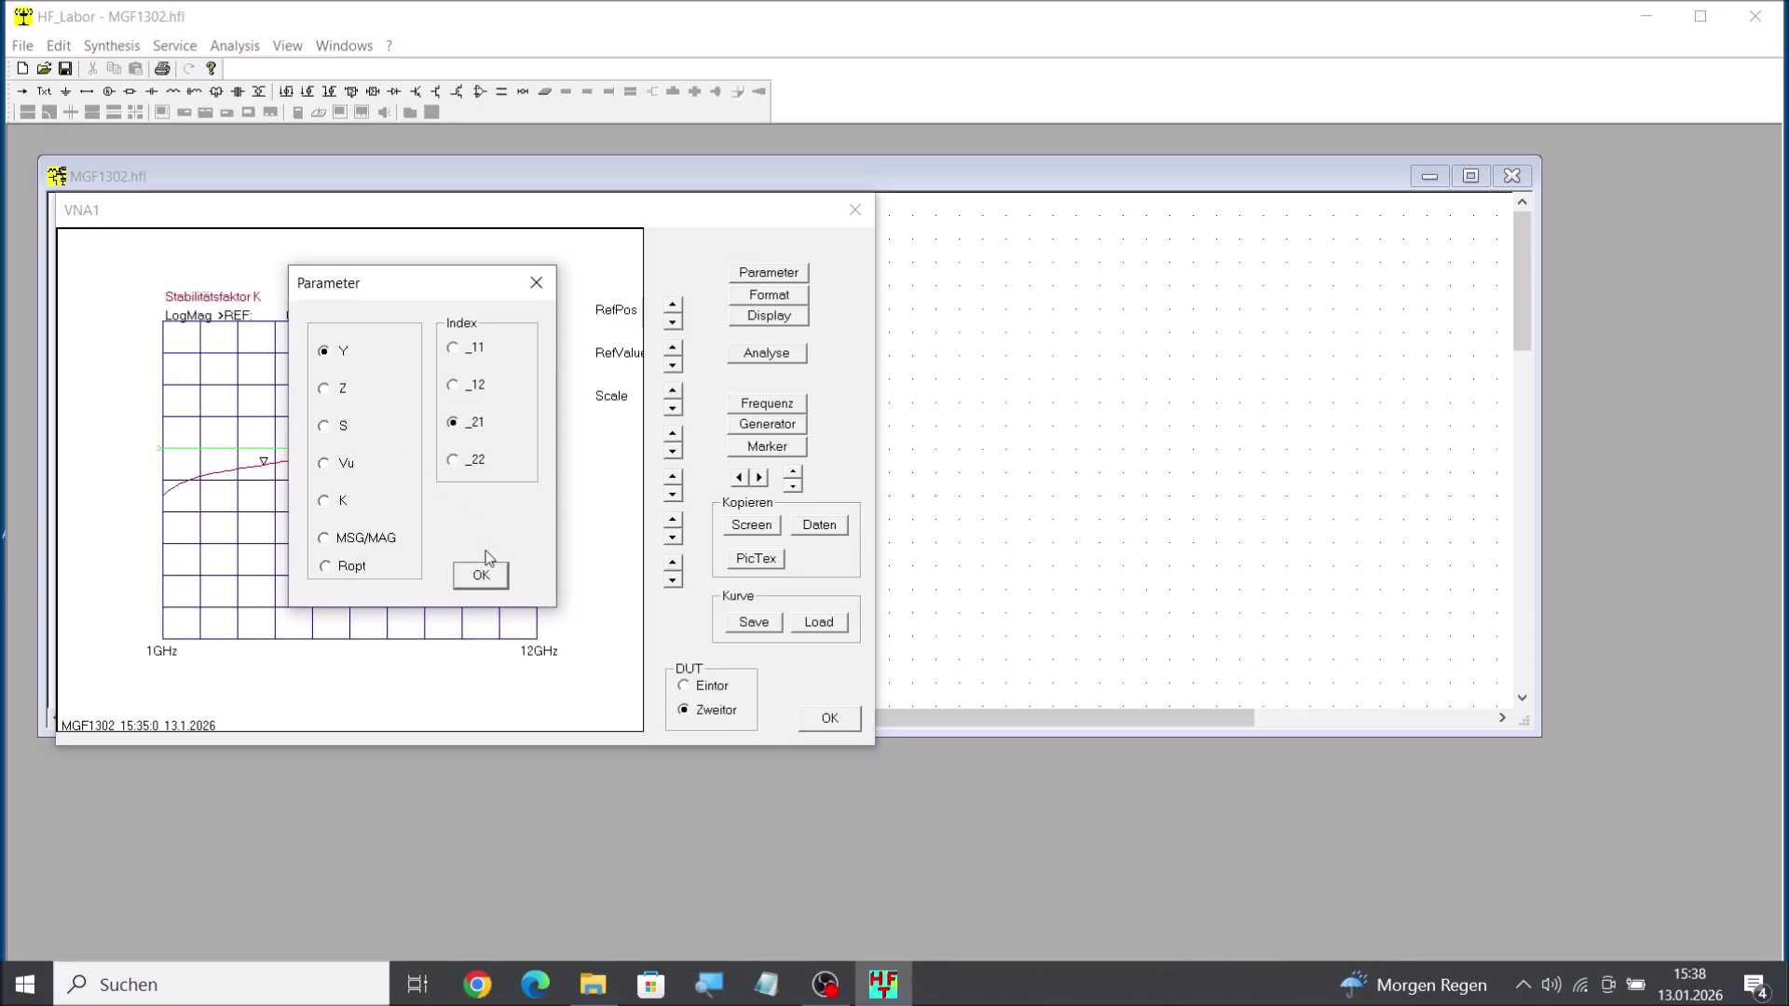
click(481, 576)
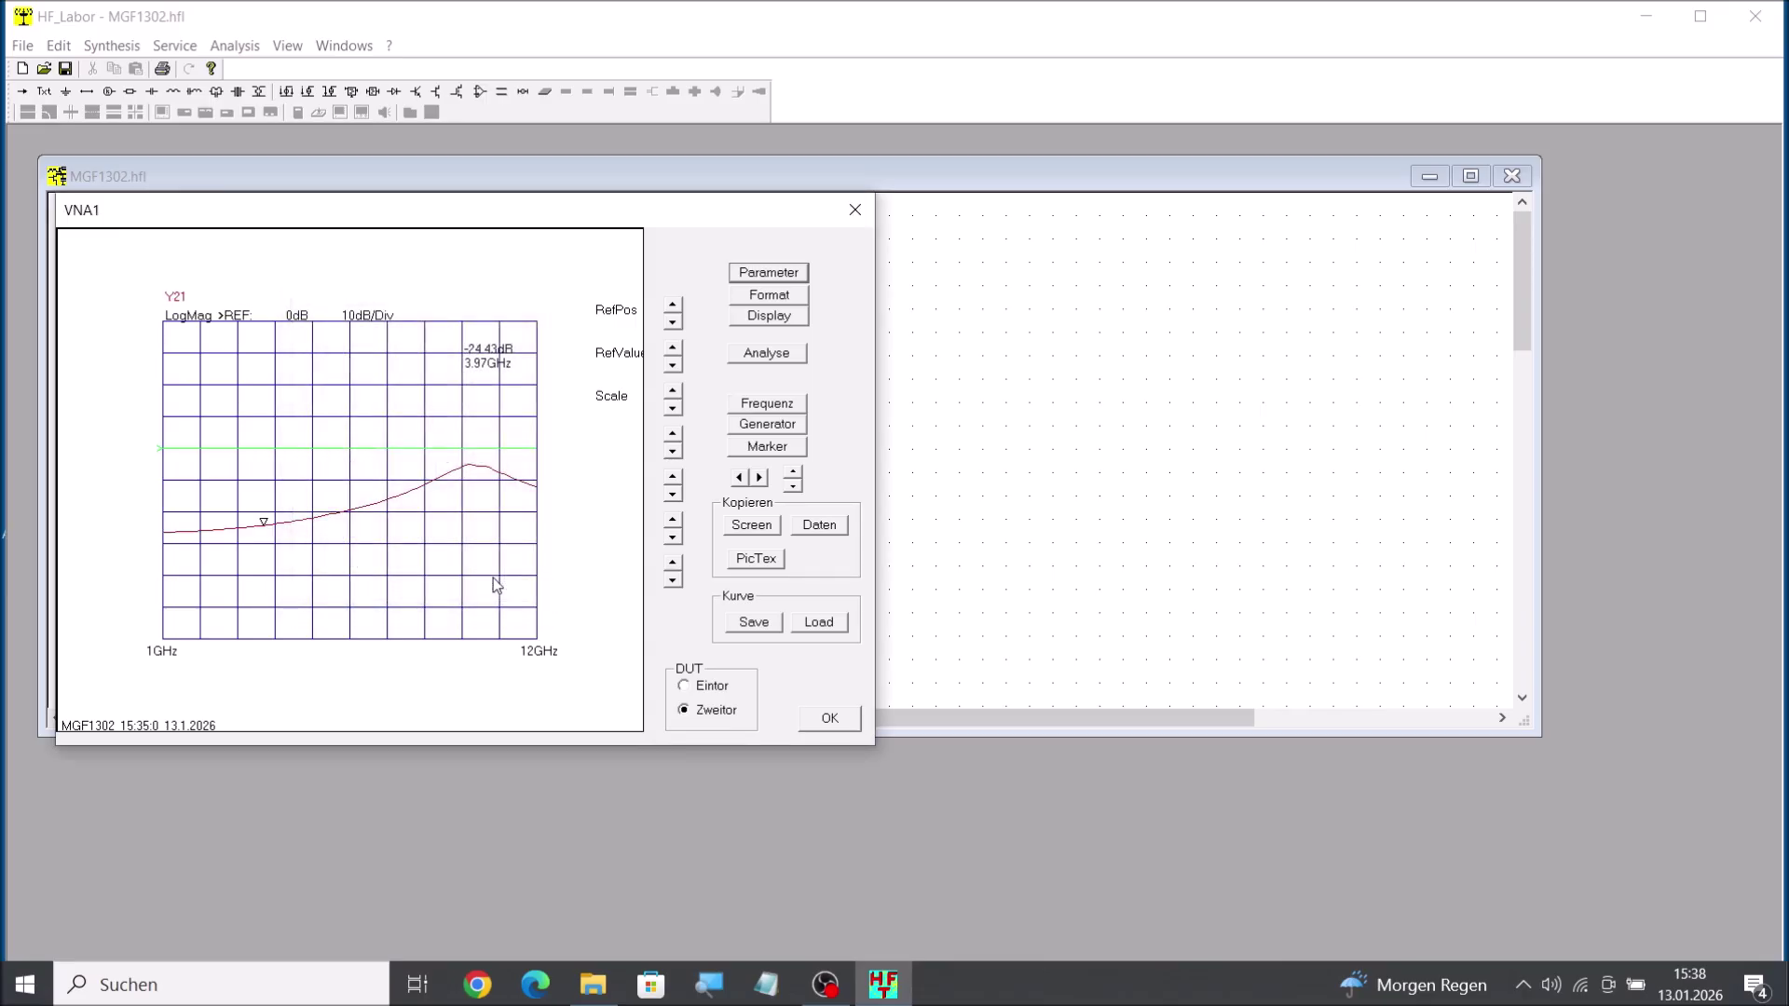
click(775, 276)
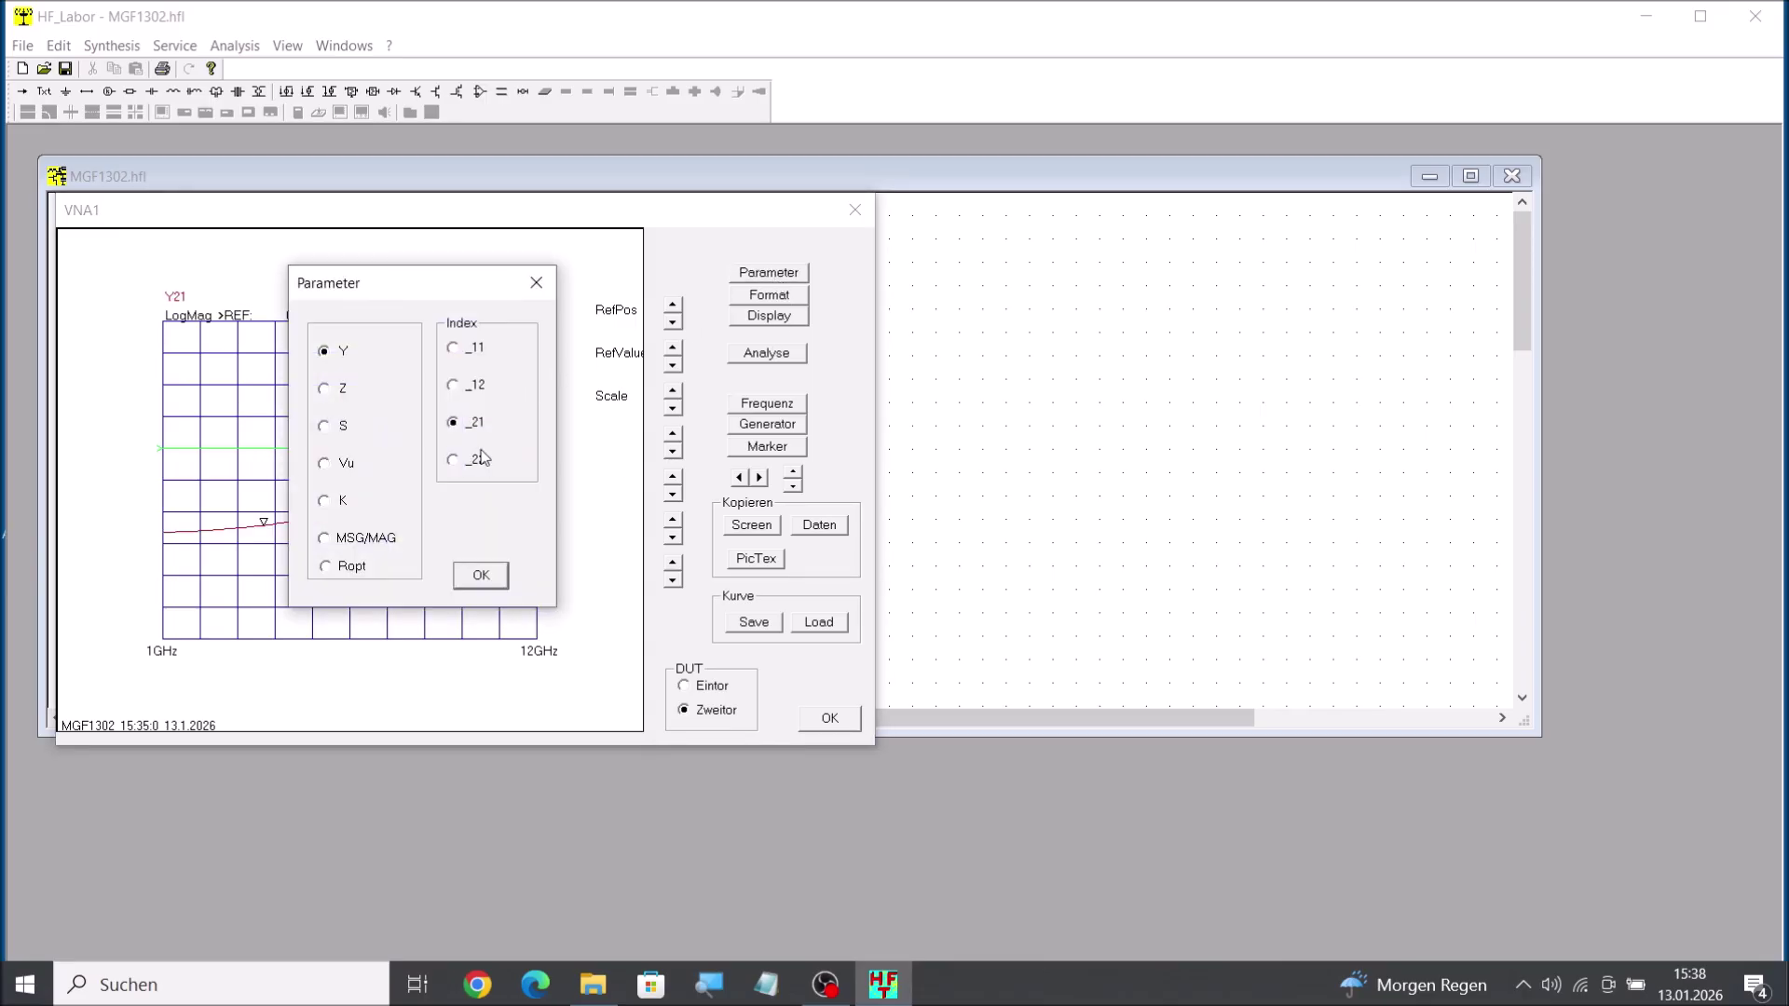
click(481, 576)
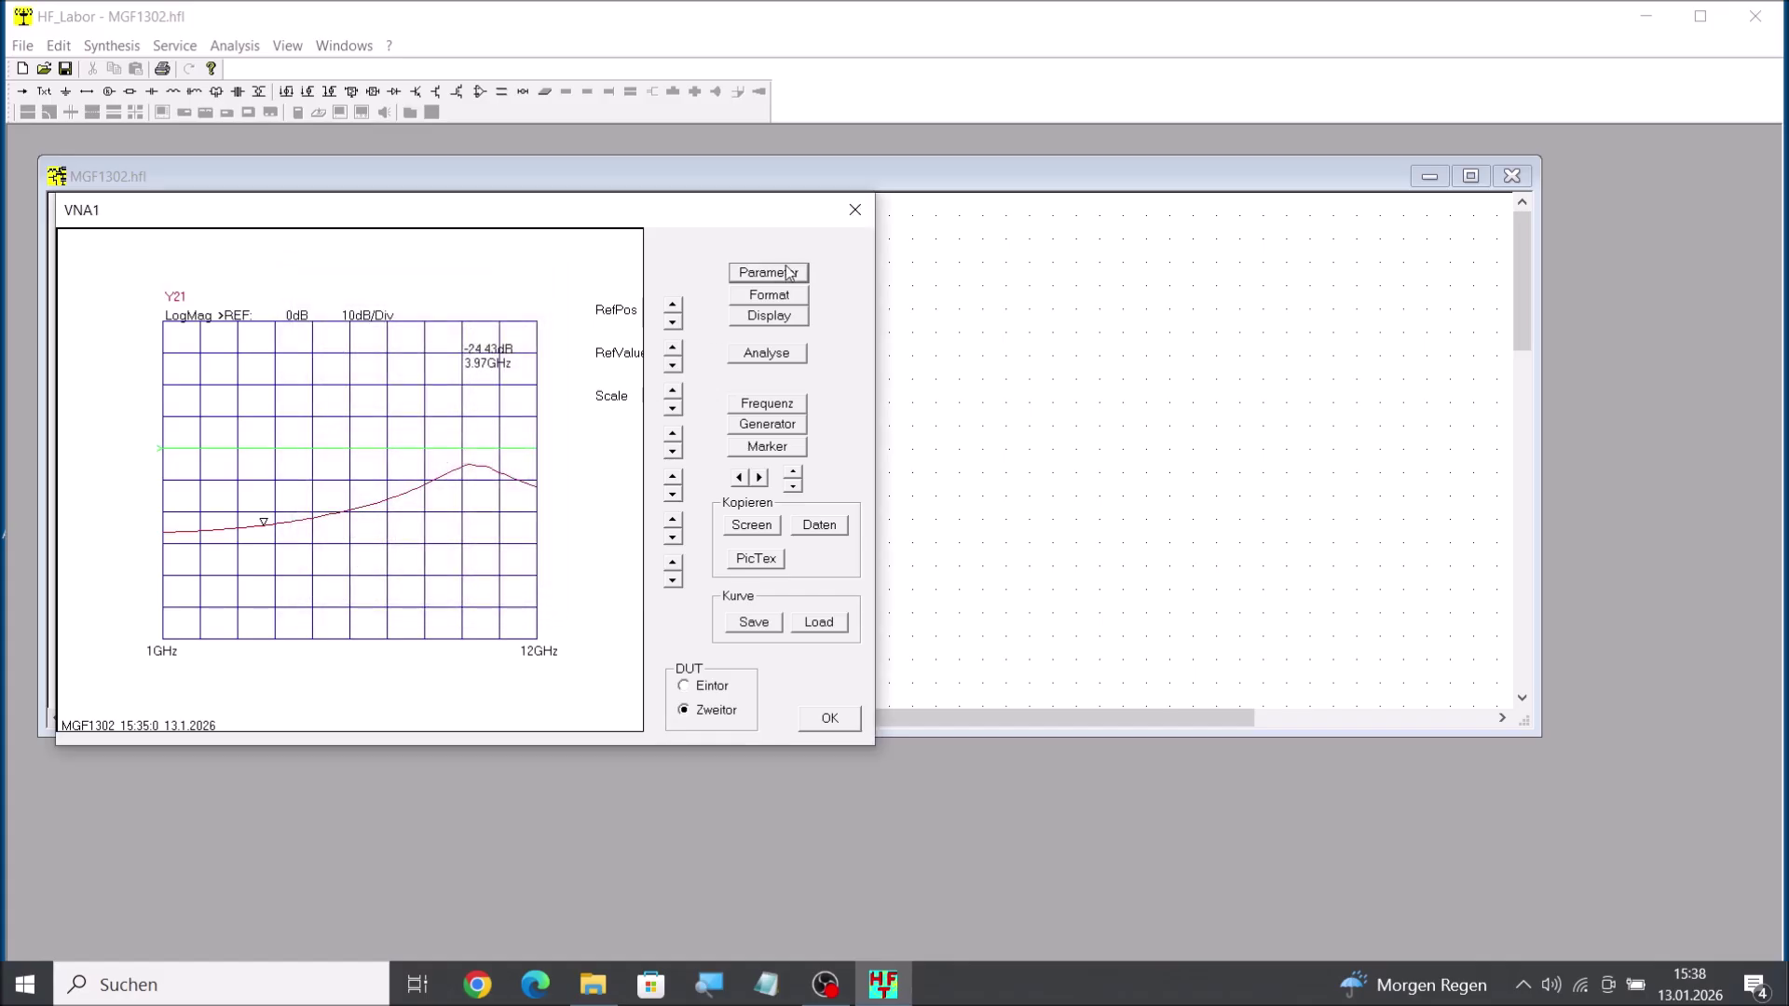
click(780, 303)
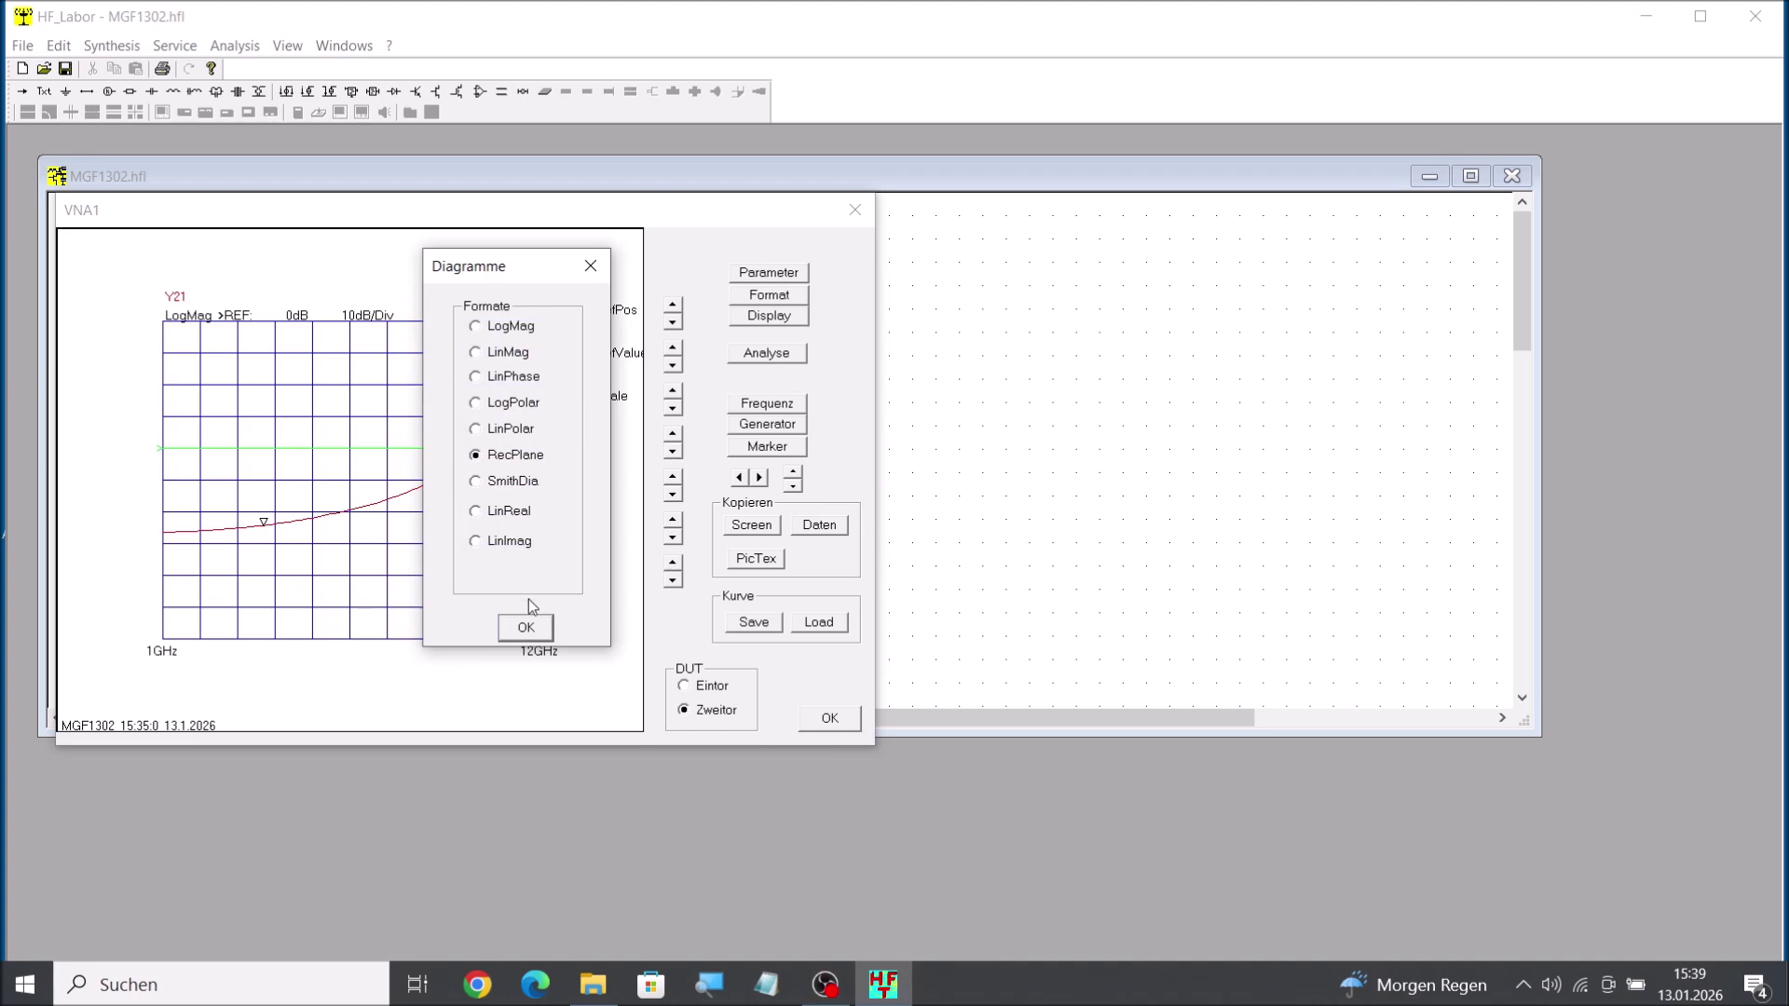
click(536, 626)
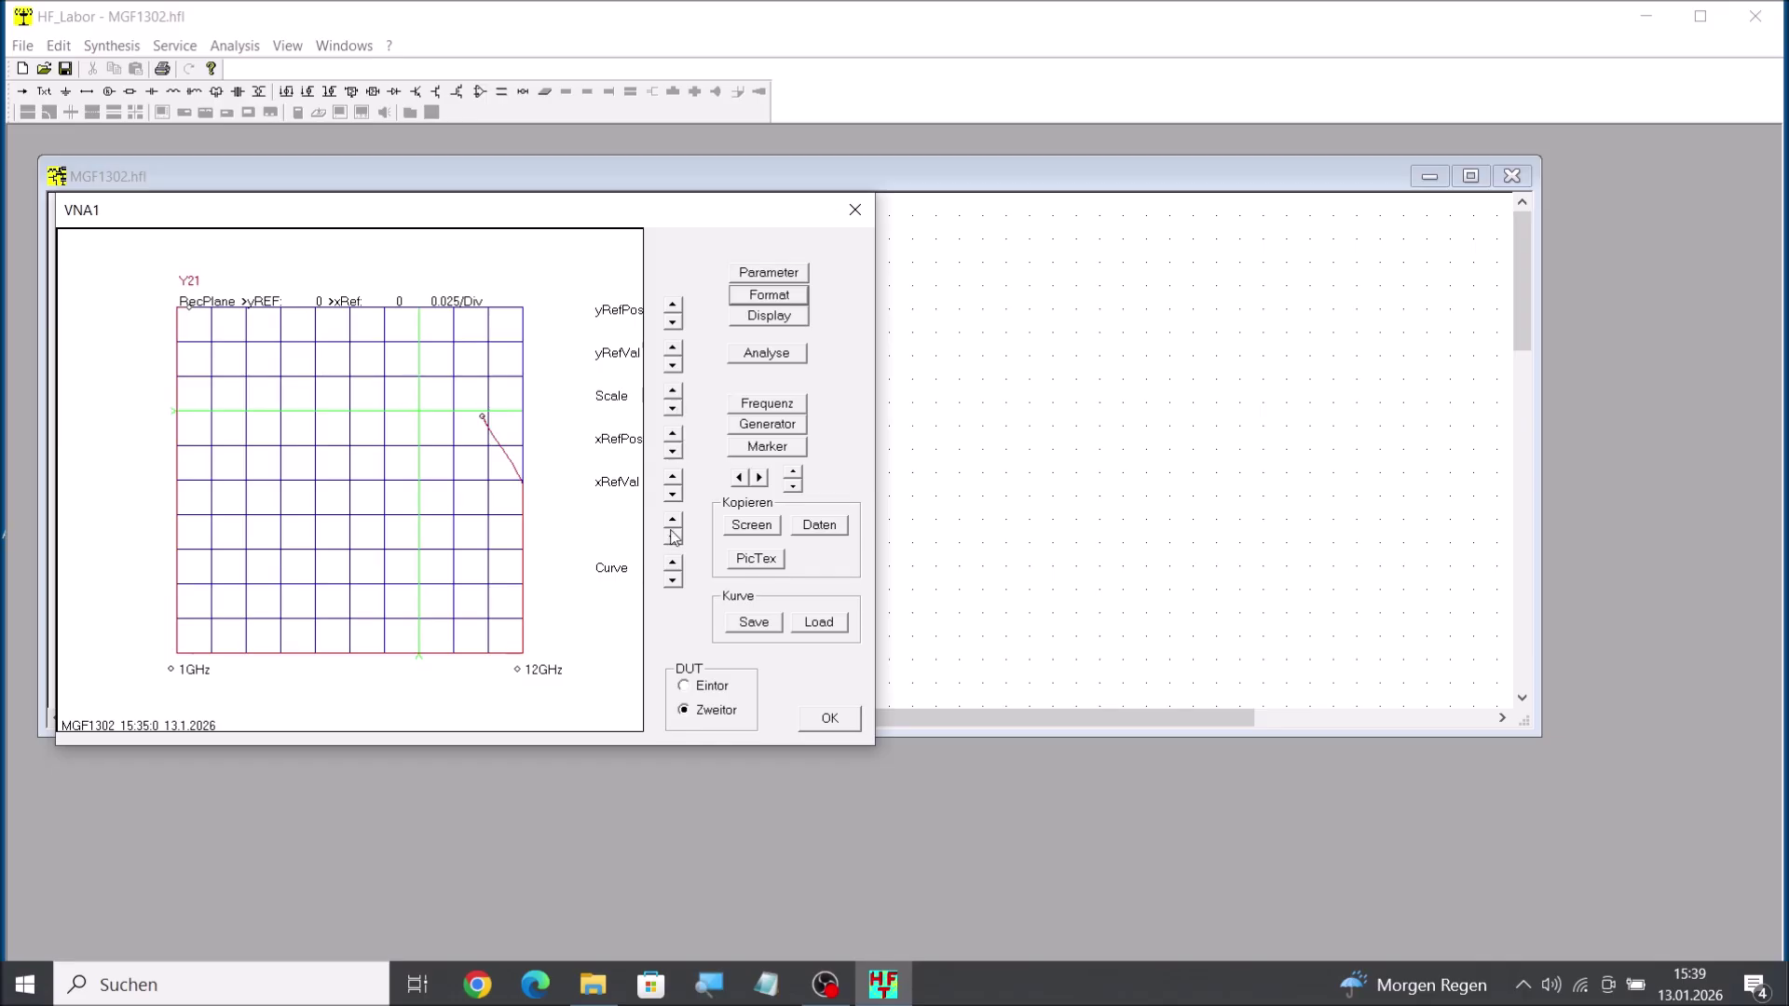
Show the load stability circle in the RecPlane diagram with the scale at 0.01/Div.
click(674, 579)
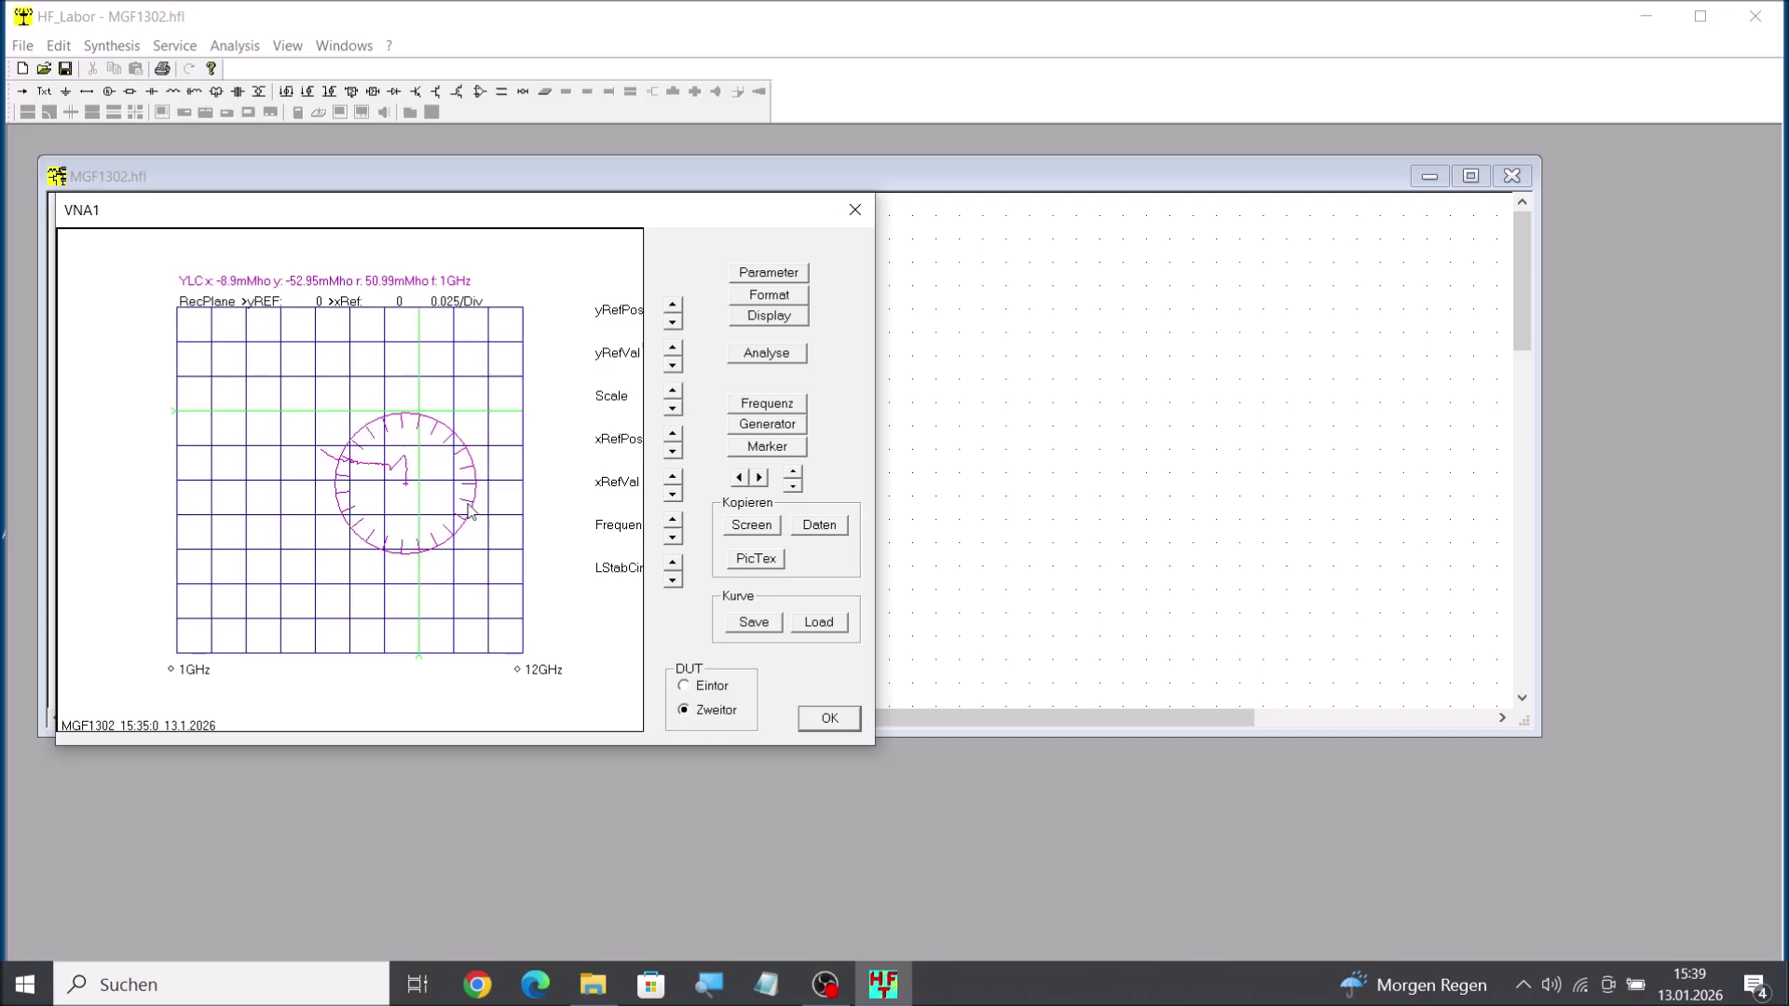
click(673, 409)
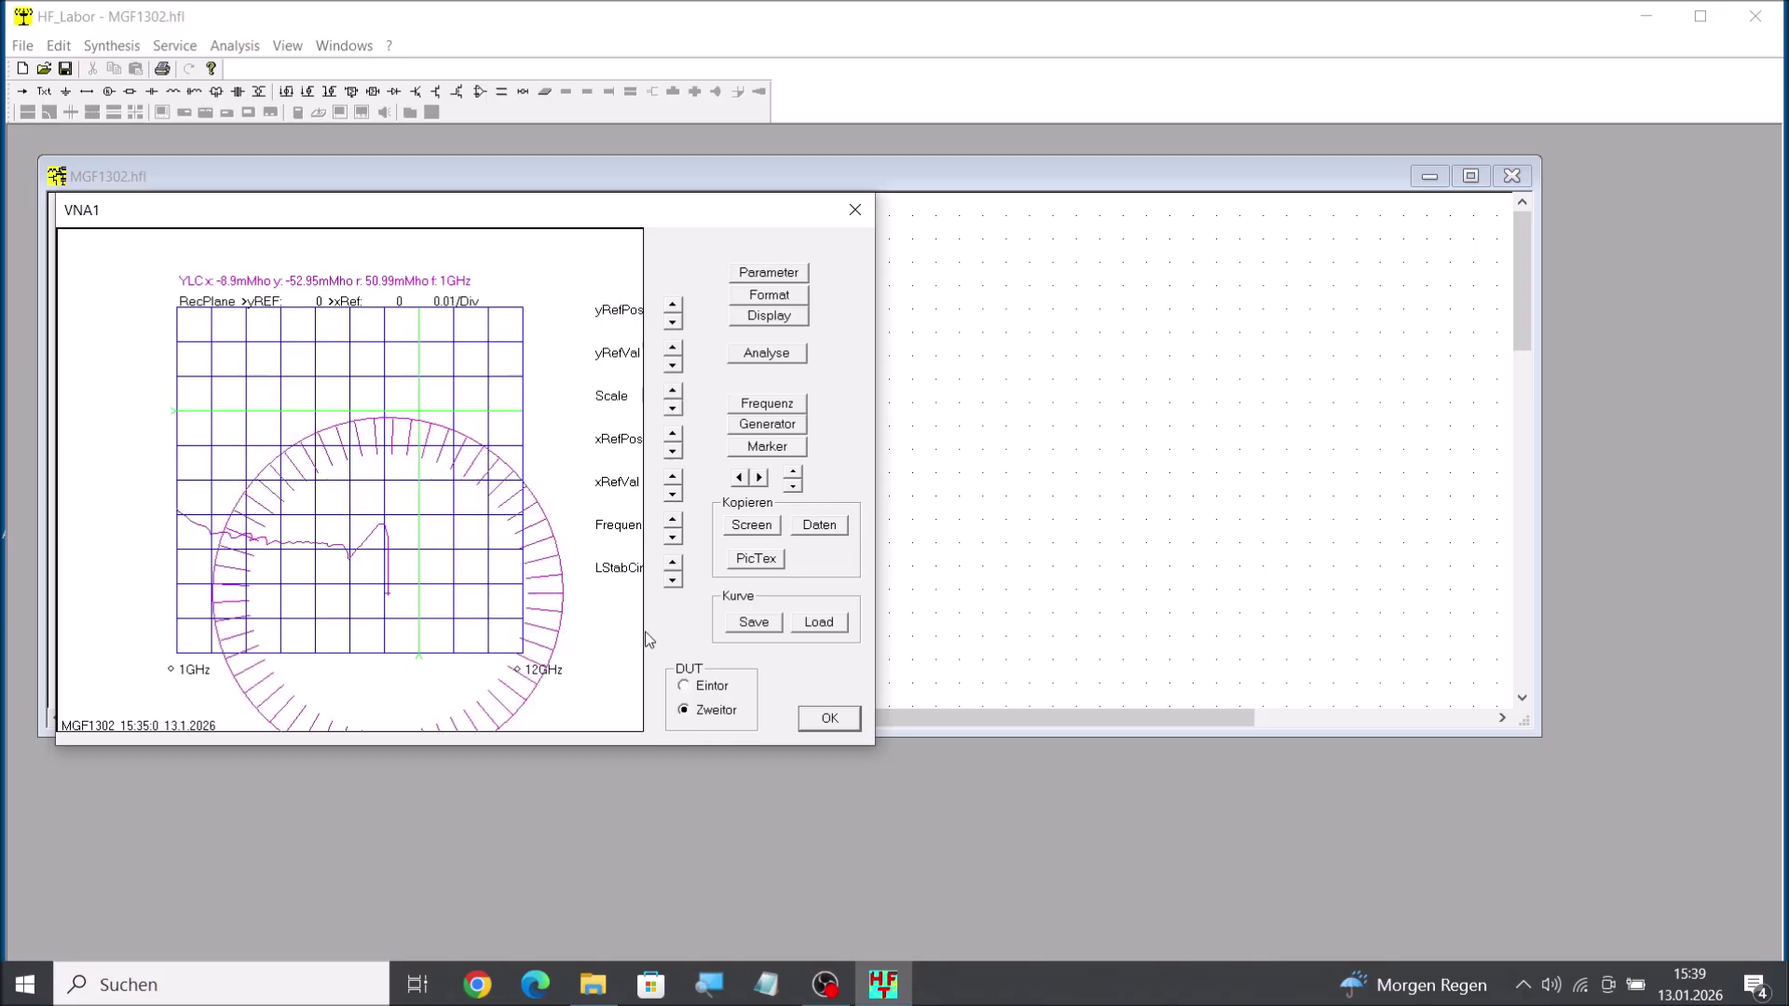
Step the stability circle's frequency up to 7.27 GHz and raise the y reference position by one division.
click(672, 518)
click(672, 518)
click(673, 518)
click(672, 518)
click(672, 518)
click(673, 519)
click(673, 519)
click(673, 519)
click(673, 519)
click(673, 519)
click(673, 519)
click(673, 519)
click(673, 519)
click(673, 519)
click(672, 519)
click(672, 519)
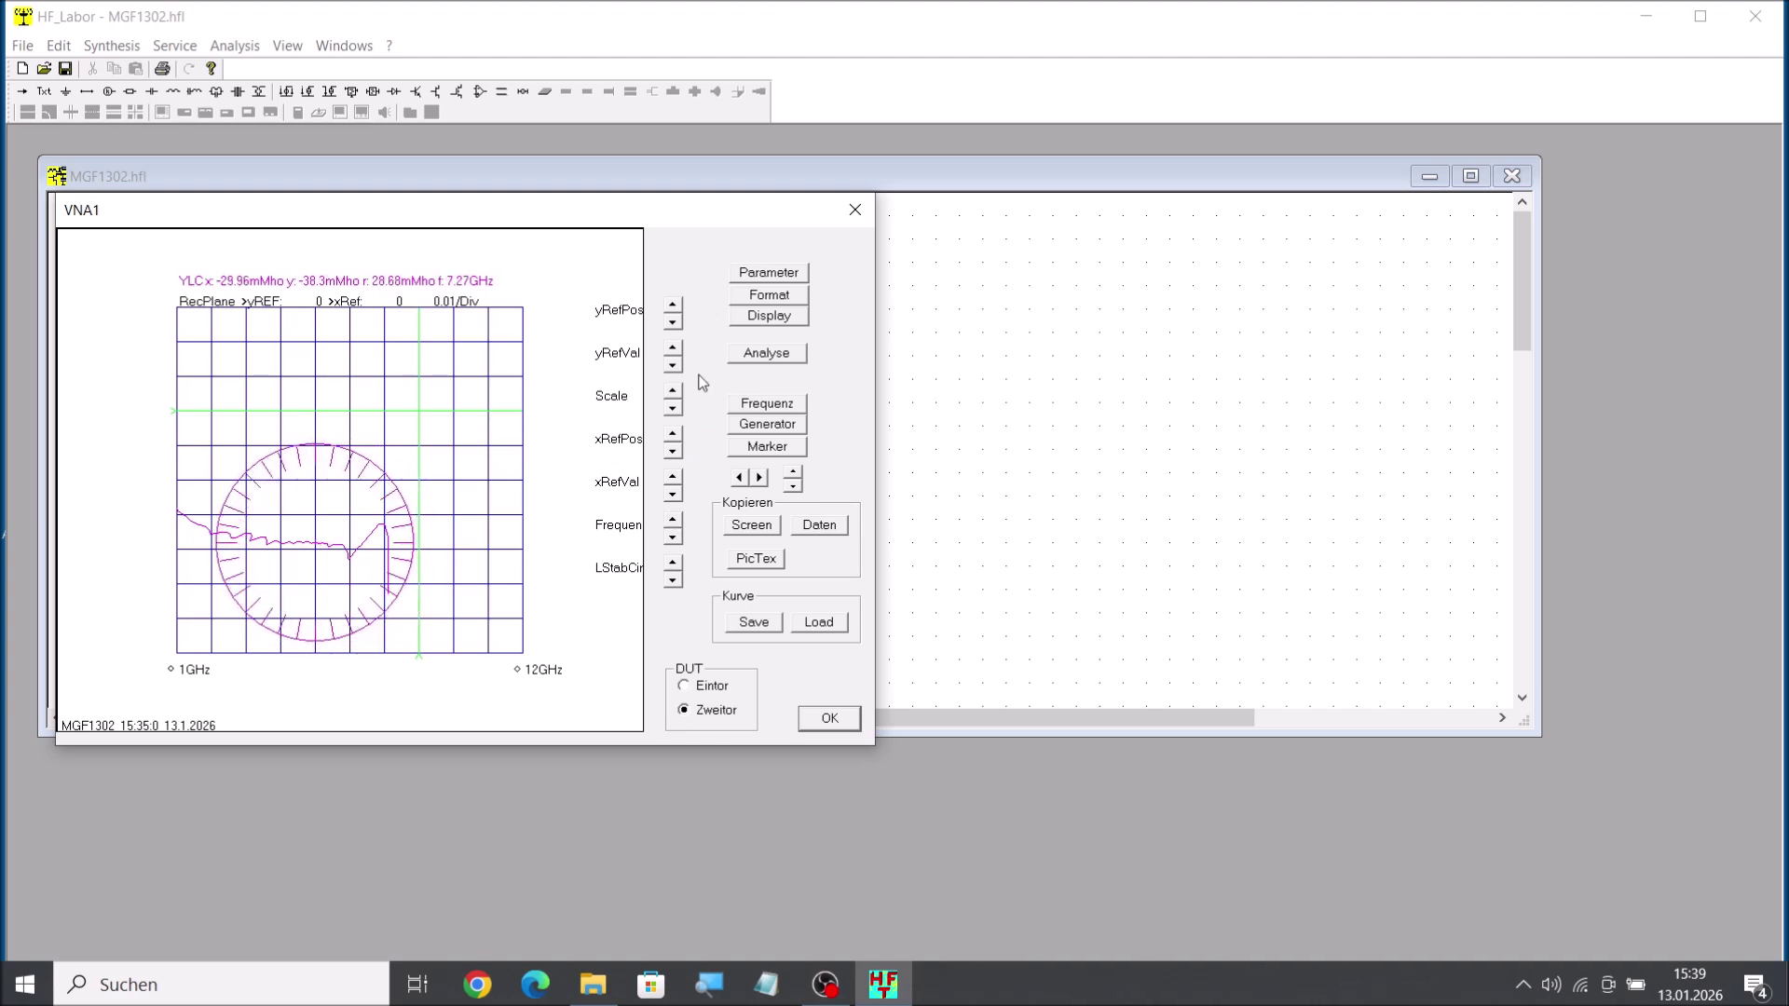
click(673, 306)
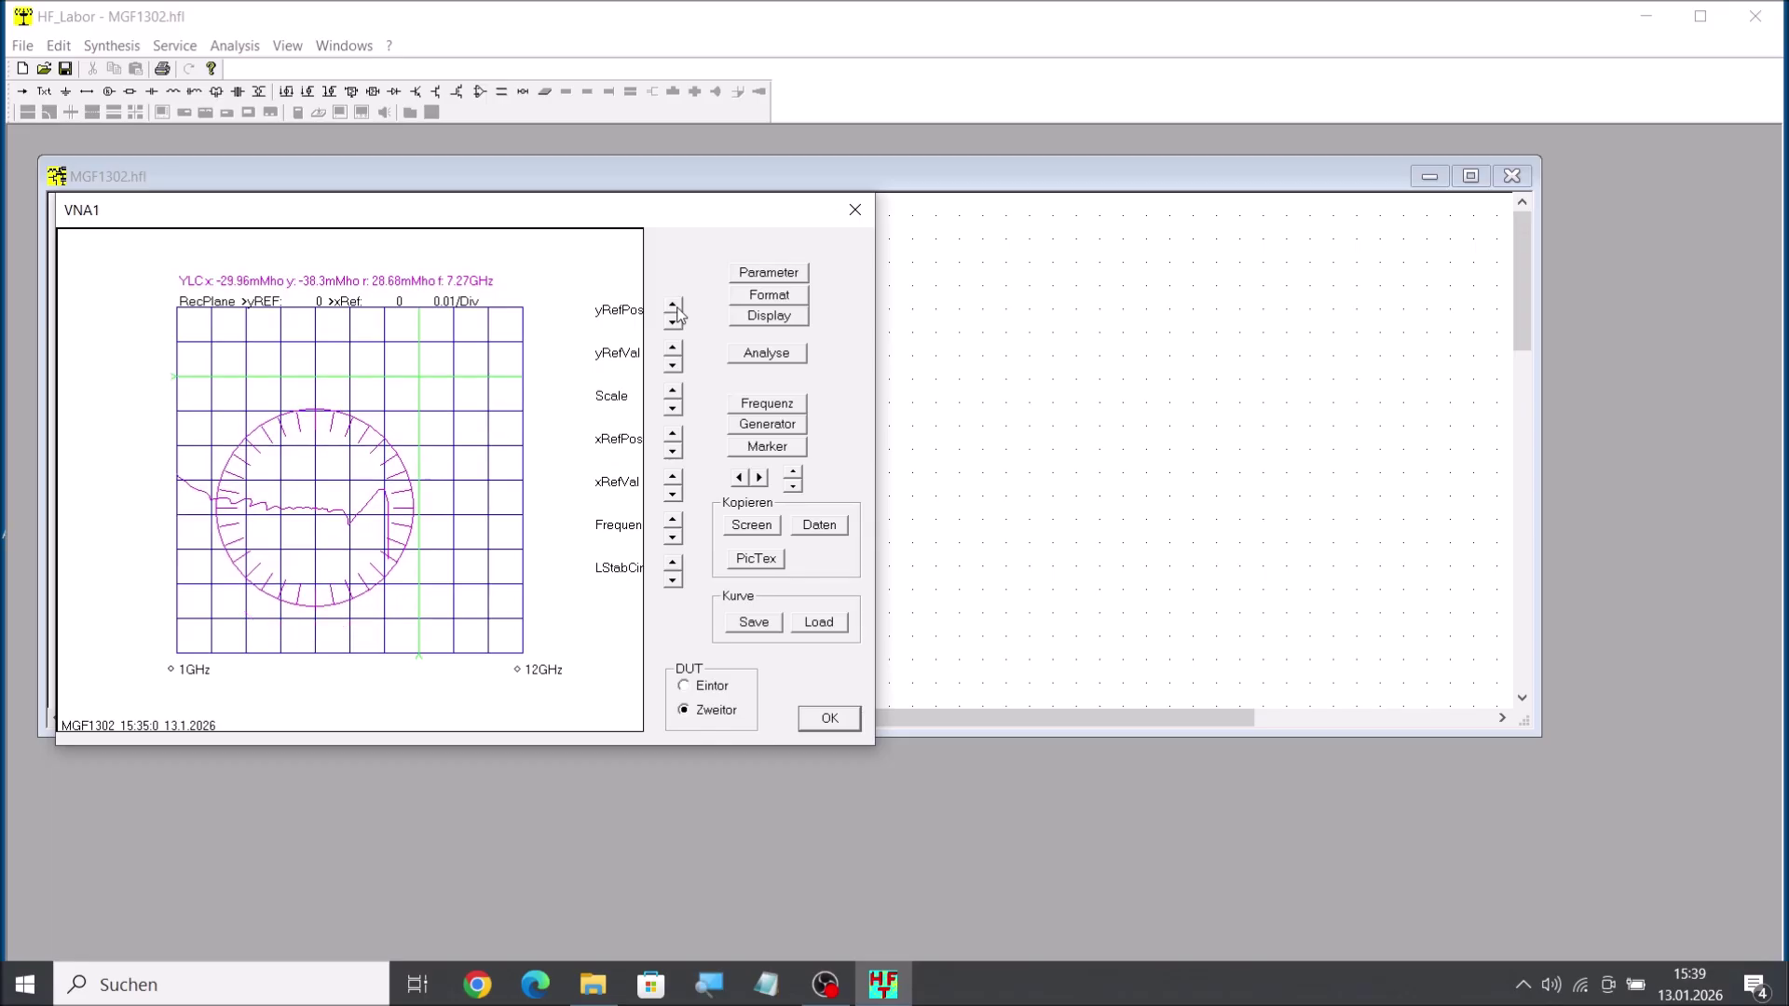
Raise the y reference position by one division and show the generator stability circle at 5.73 GHz.
click(674, 305)
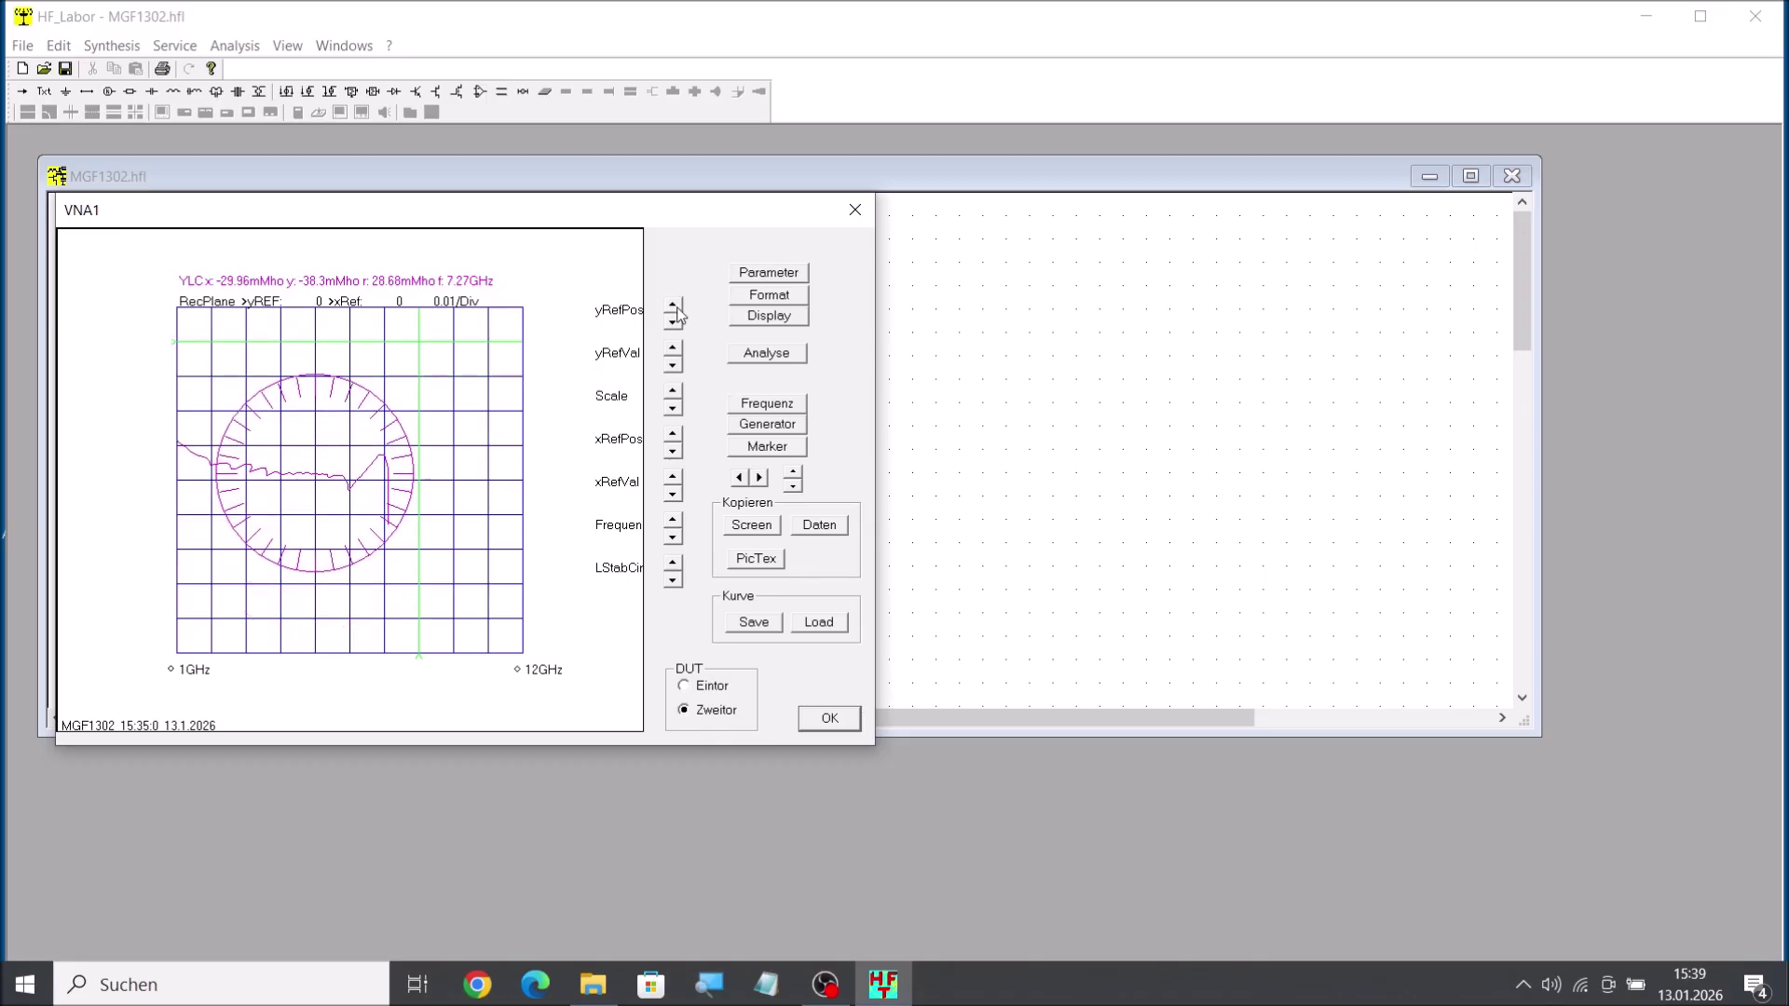
click(678, 569)
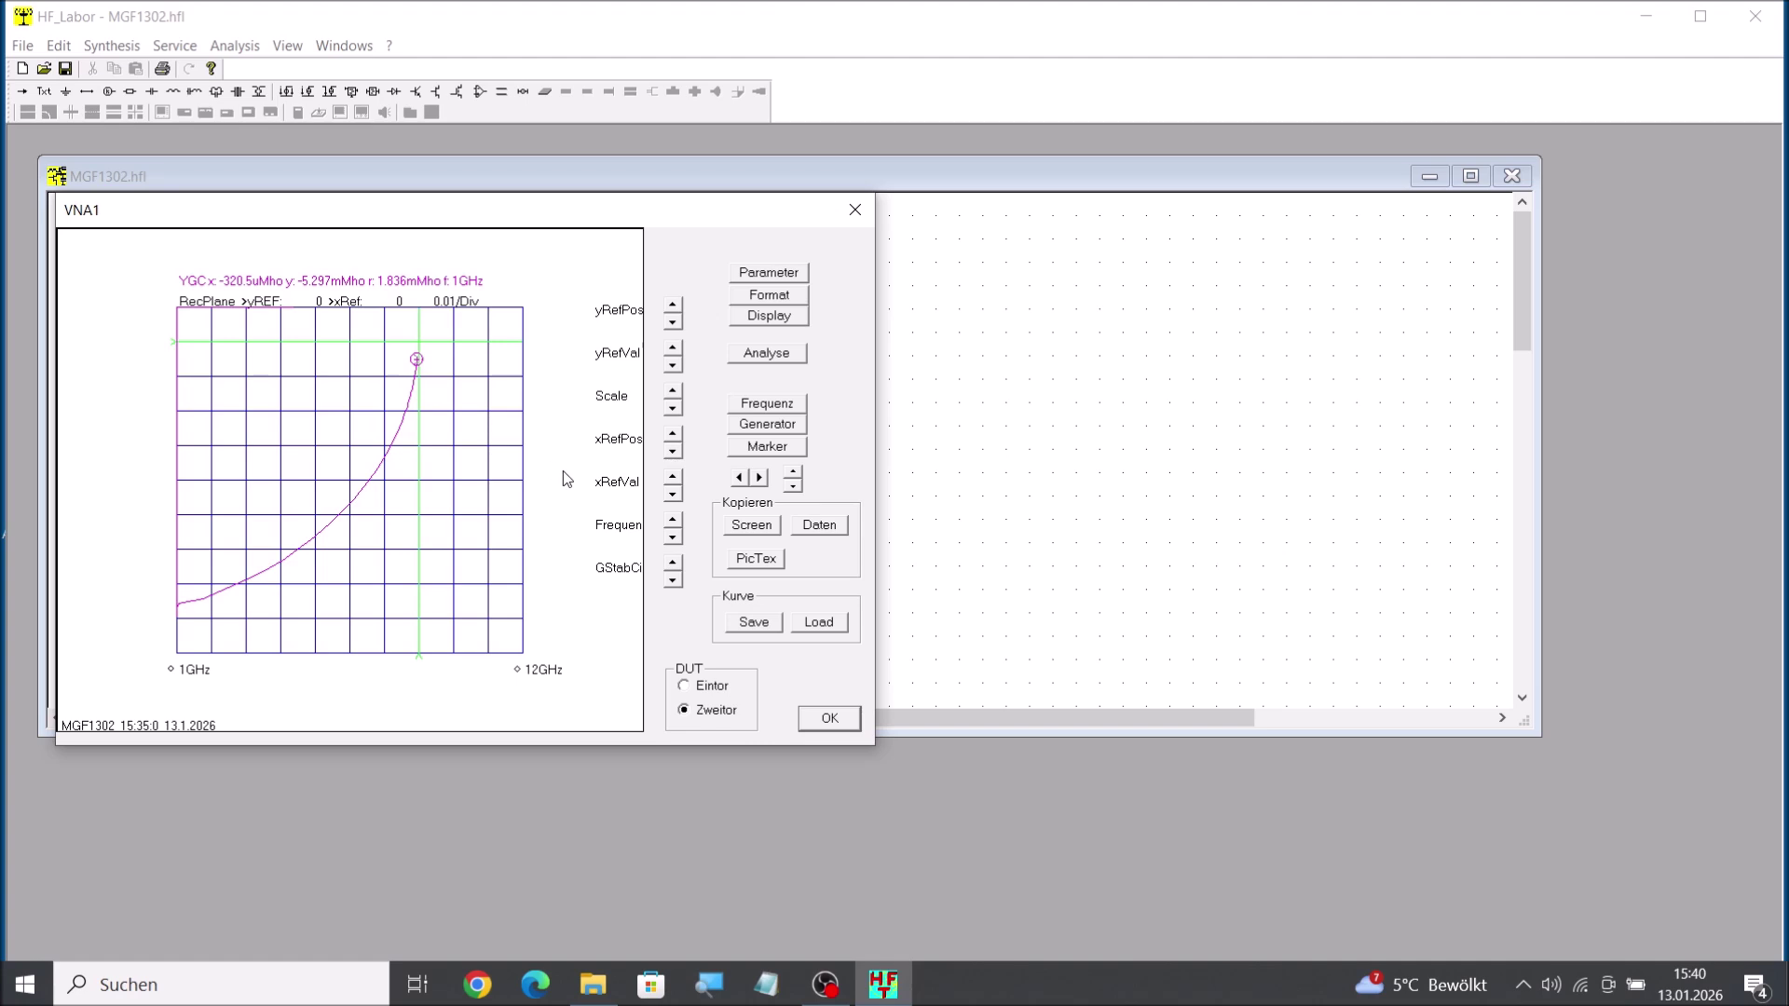
click(672, 520)
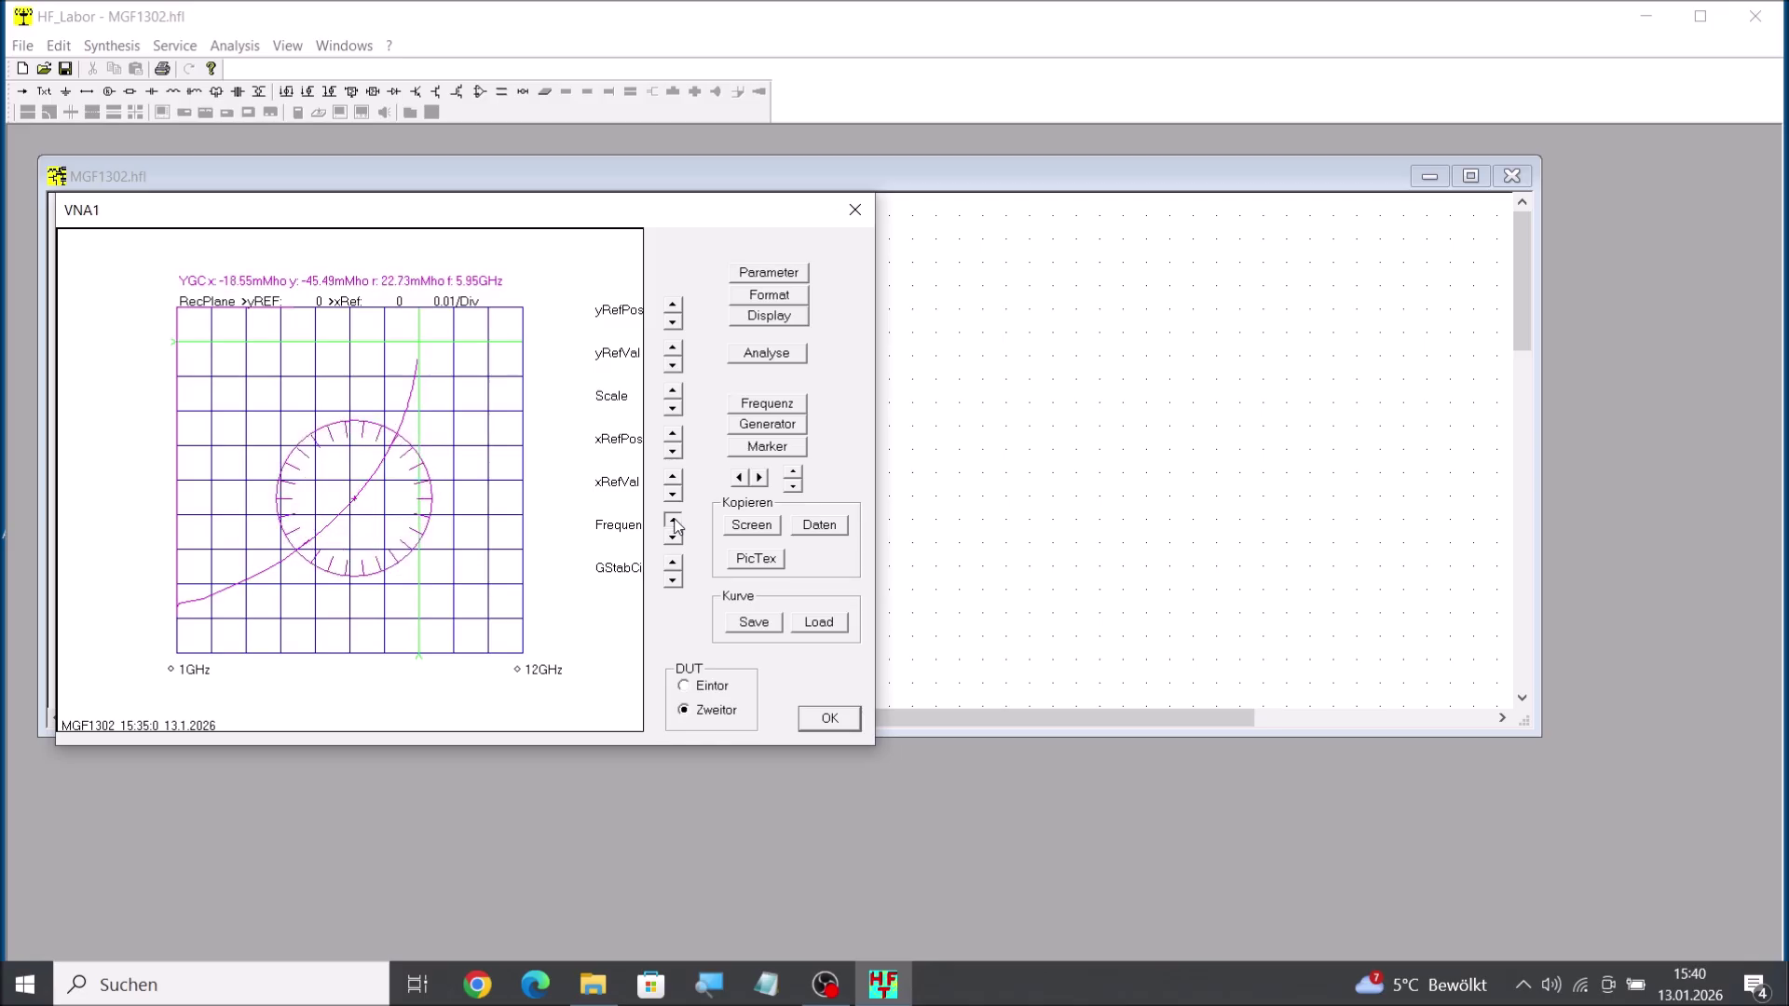
click(673, 538)
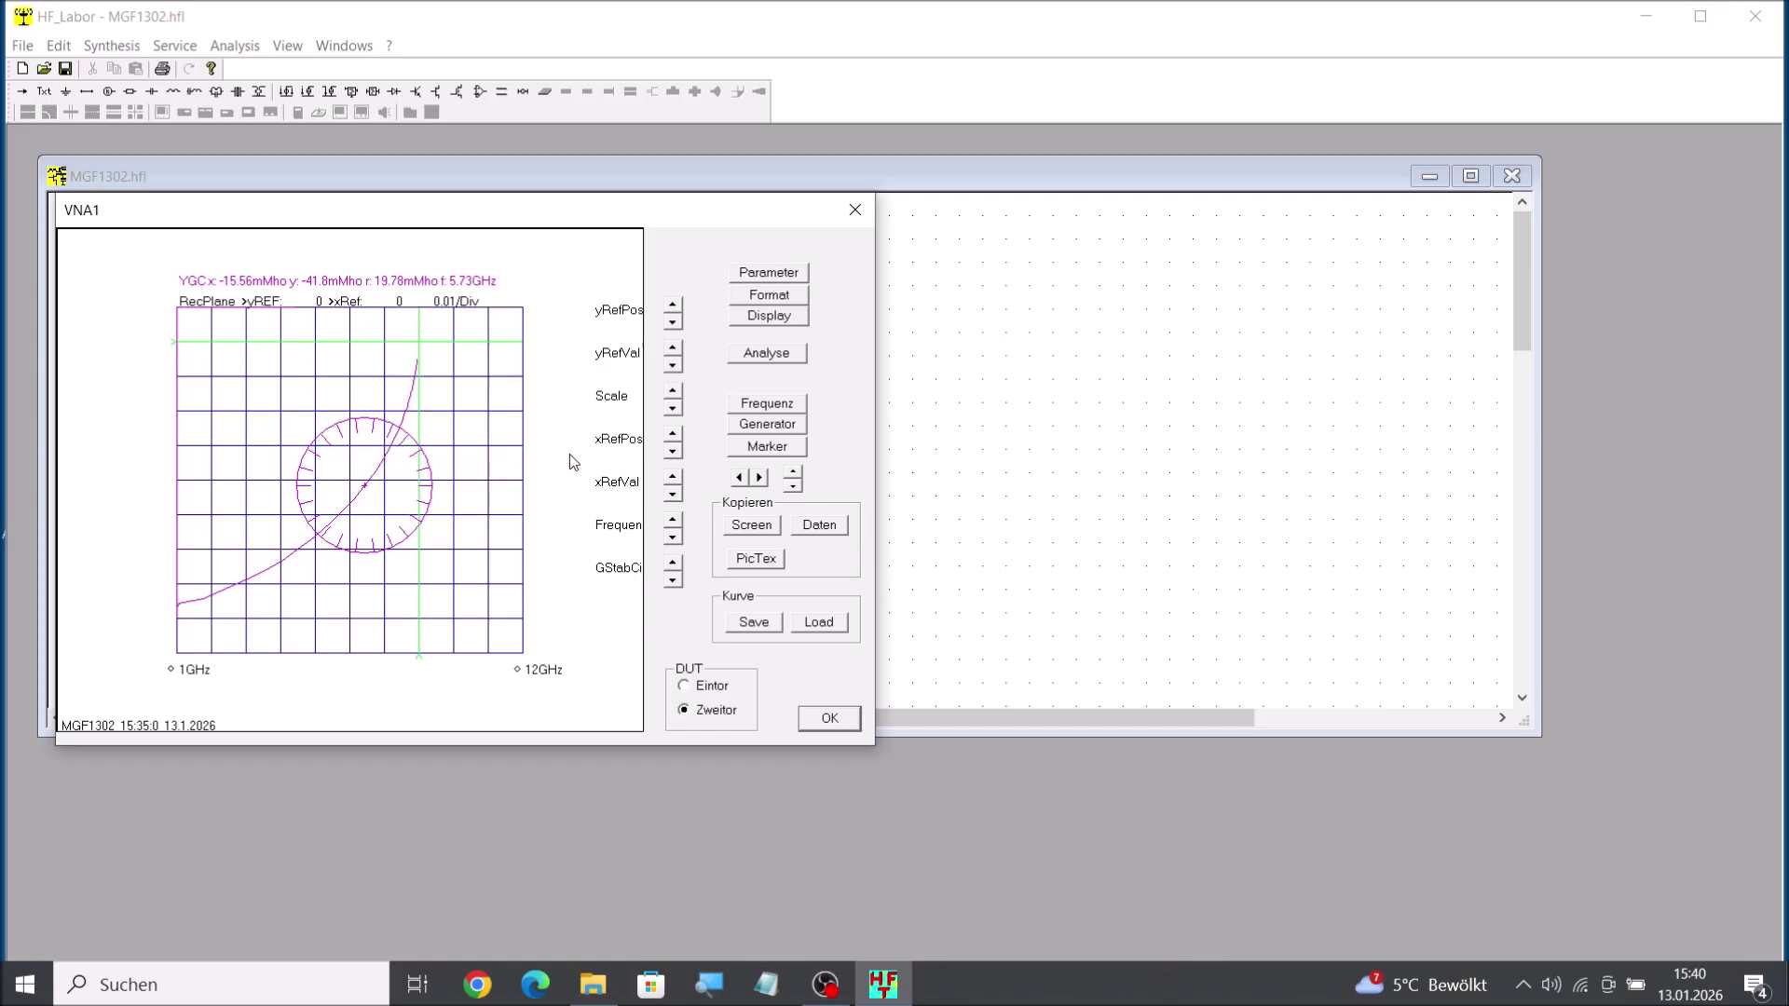
Set the scale to 0.005/Div and step the generator stability circle's frequency down to 1.99 GHz.
click(673, 410)
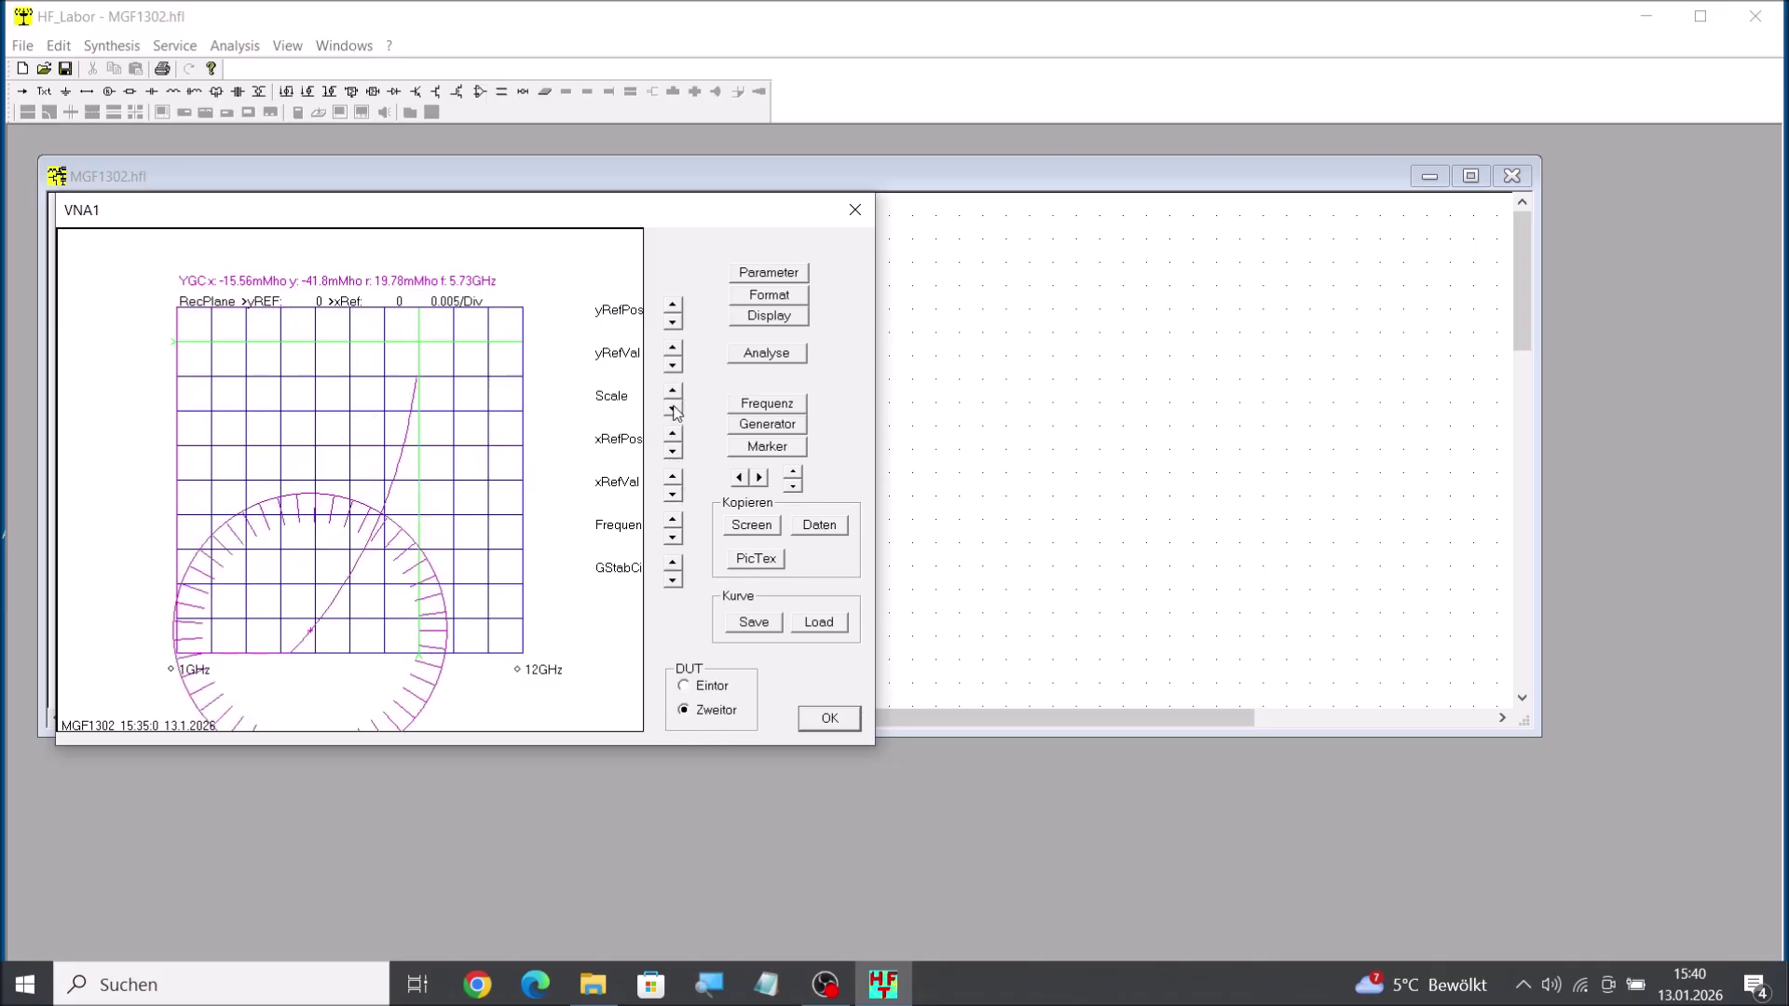
click(675, 521)
click(674, 522)
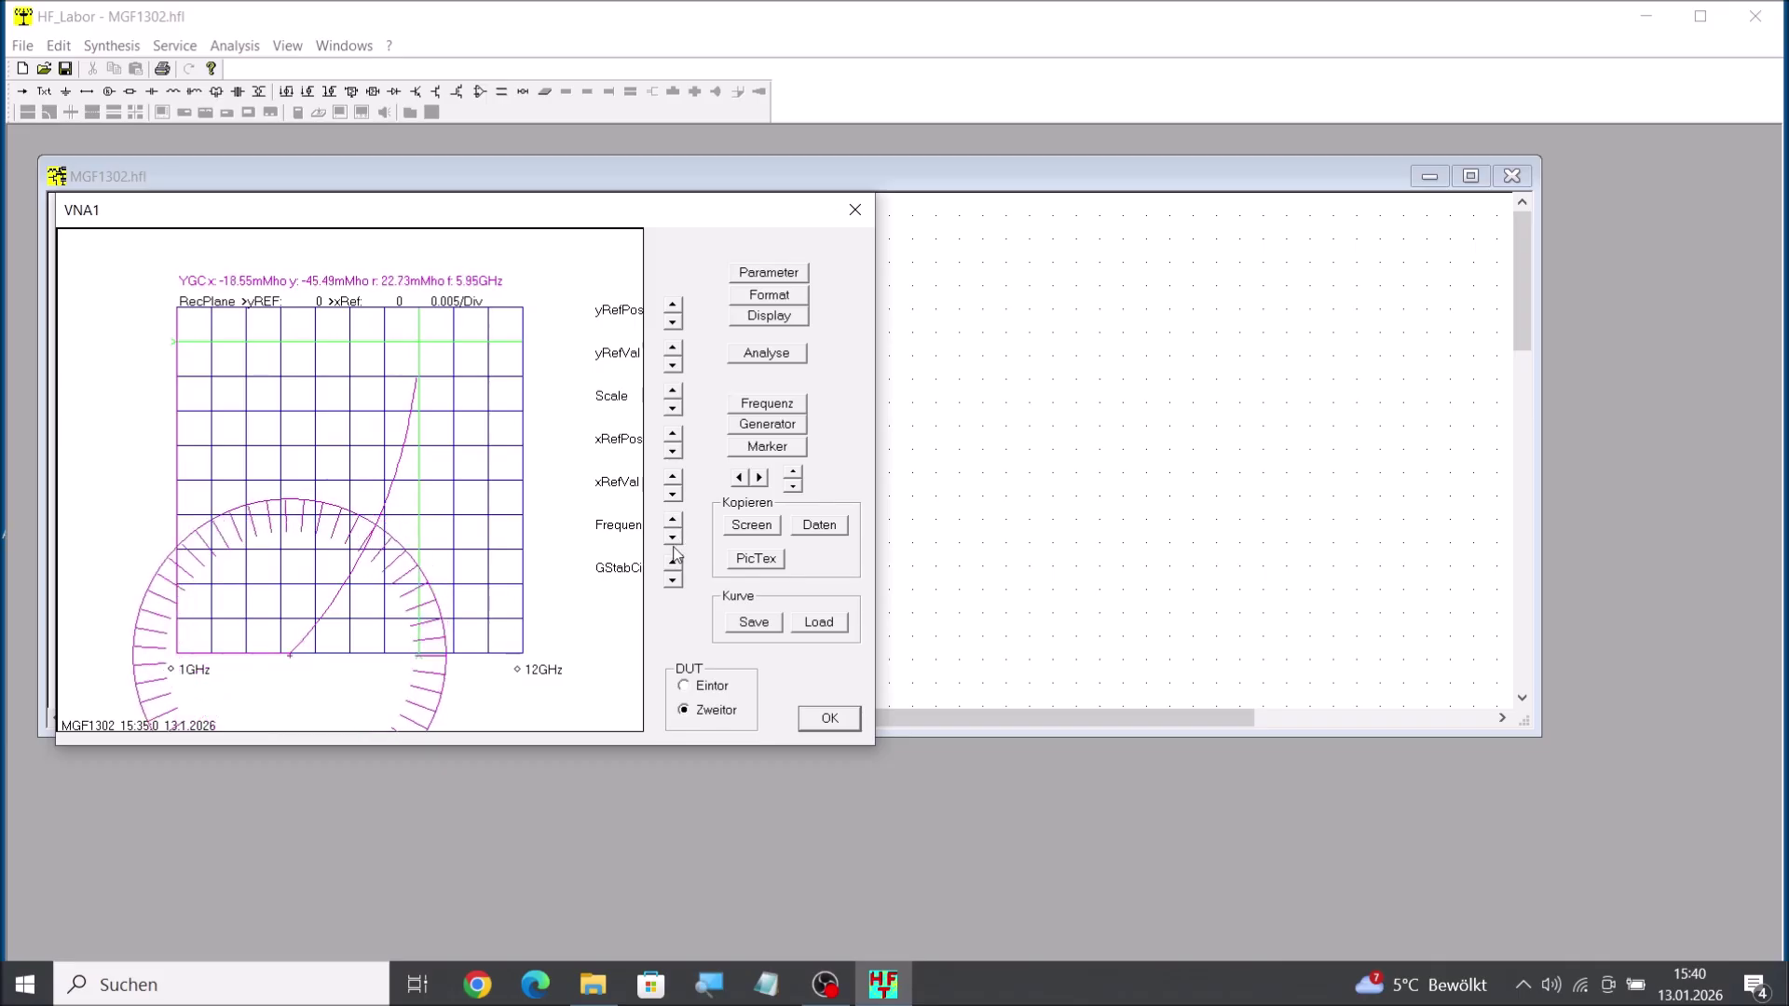
click(673, 539)
click(673, 538)
click(673, 539)
click(673, 538)
click(673, 539)
click(673, 538)
click(673, 539)
click(673, 538)
click(672, 539)
click(673, 538)
click(673, 538)
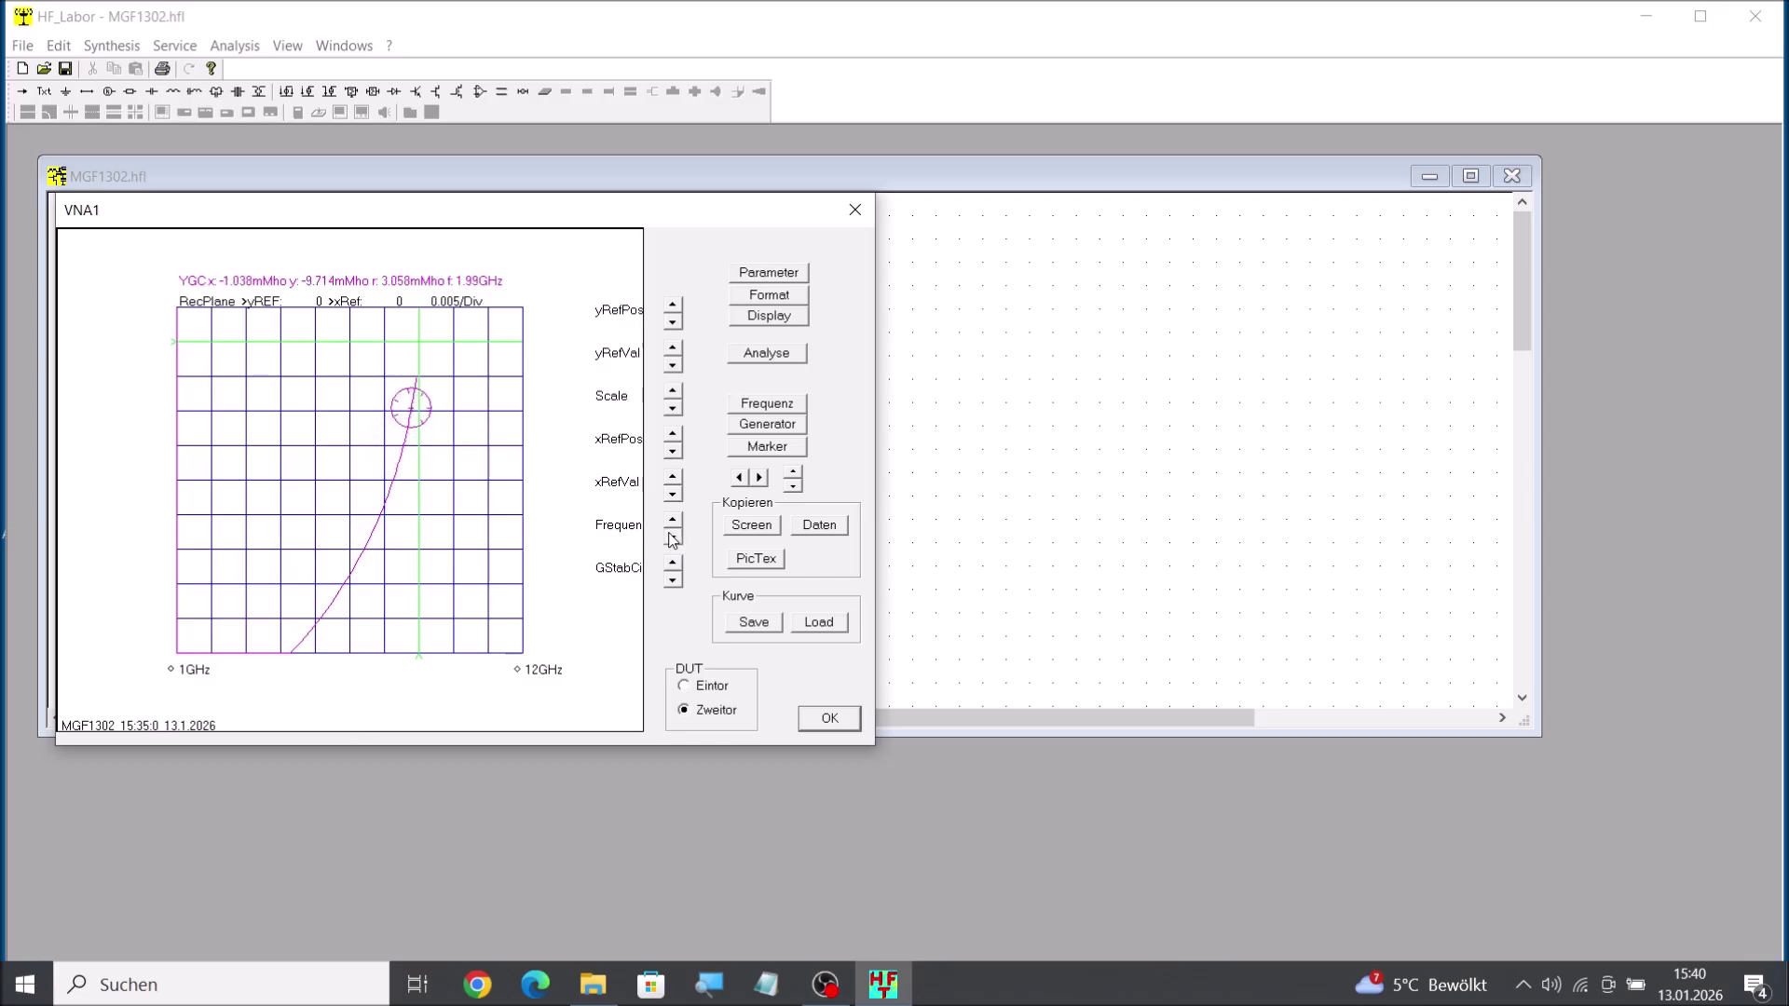
Step the generator stability circle's frequency up to 4.74 GHz to follow how the circle grows.
click(672, 521)
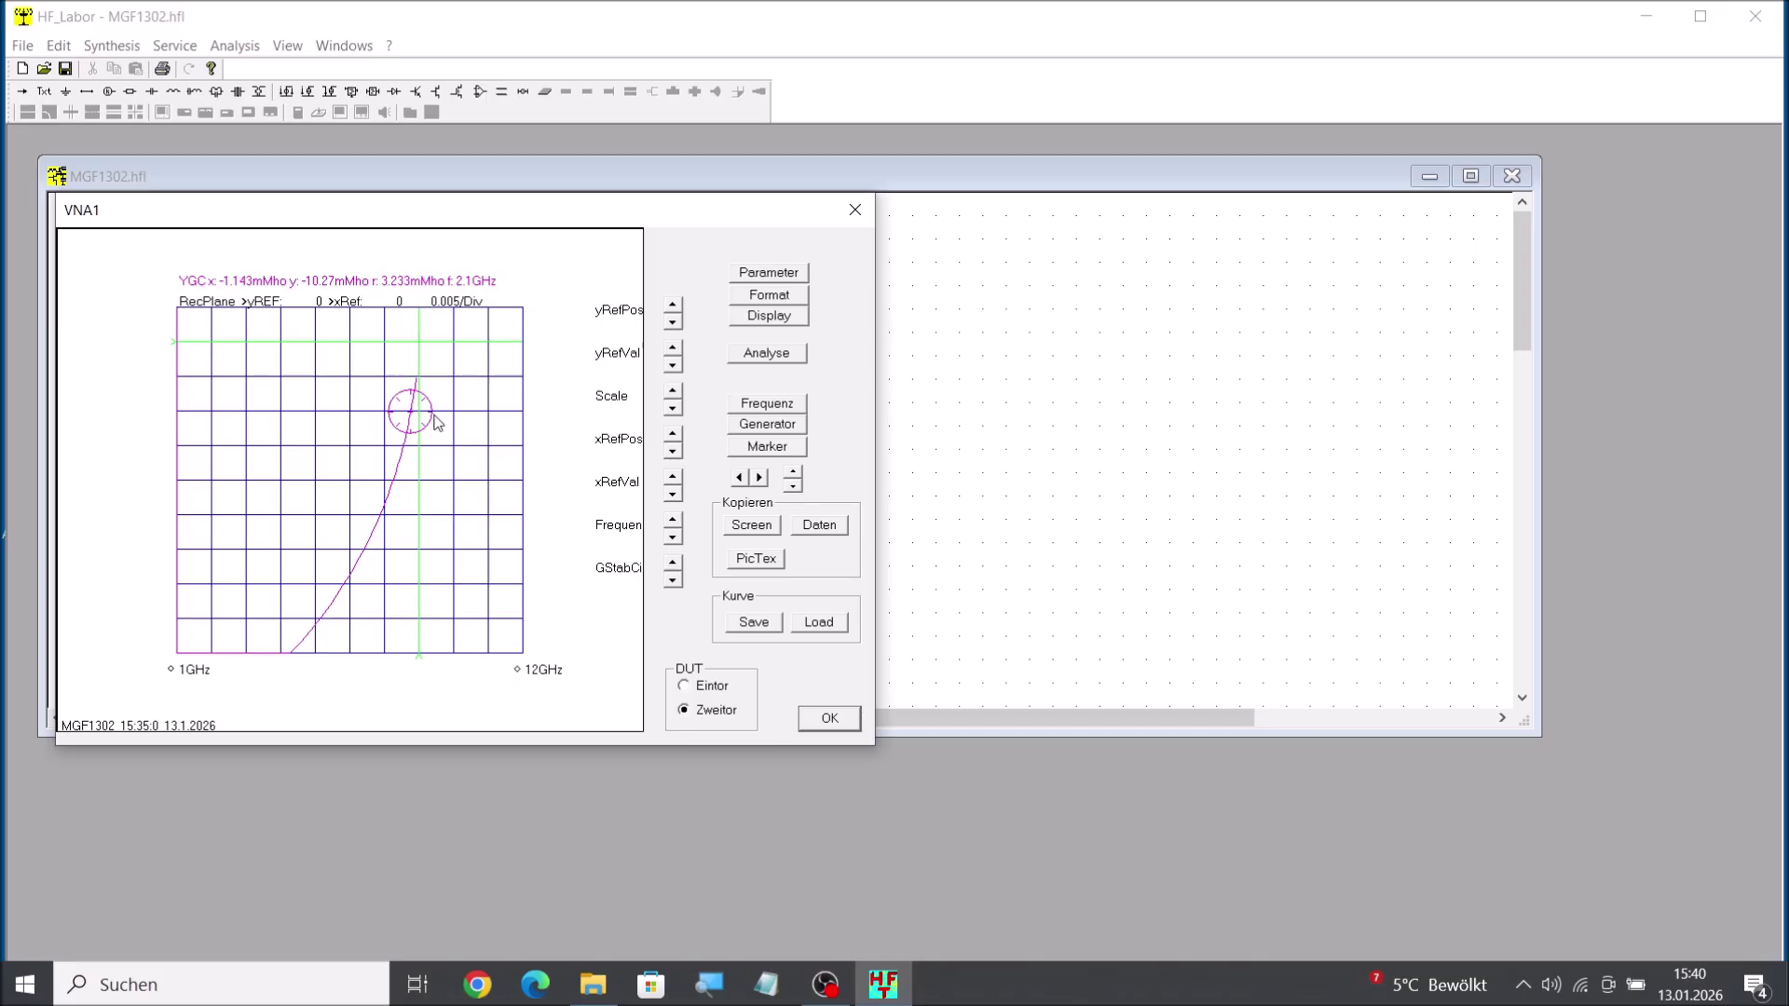
click(672, 521)
click(673, 521)
click(673, 520)
click(673, 520)
click(673, 521)
click(678, 524)
click(678, 524)
click(678, 523)
click(679, 524)
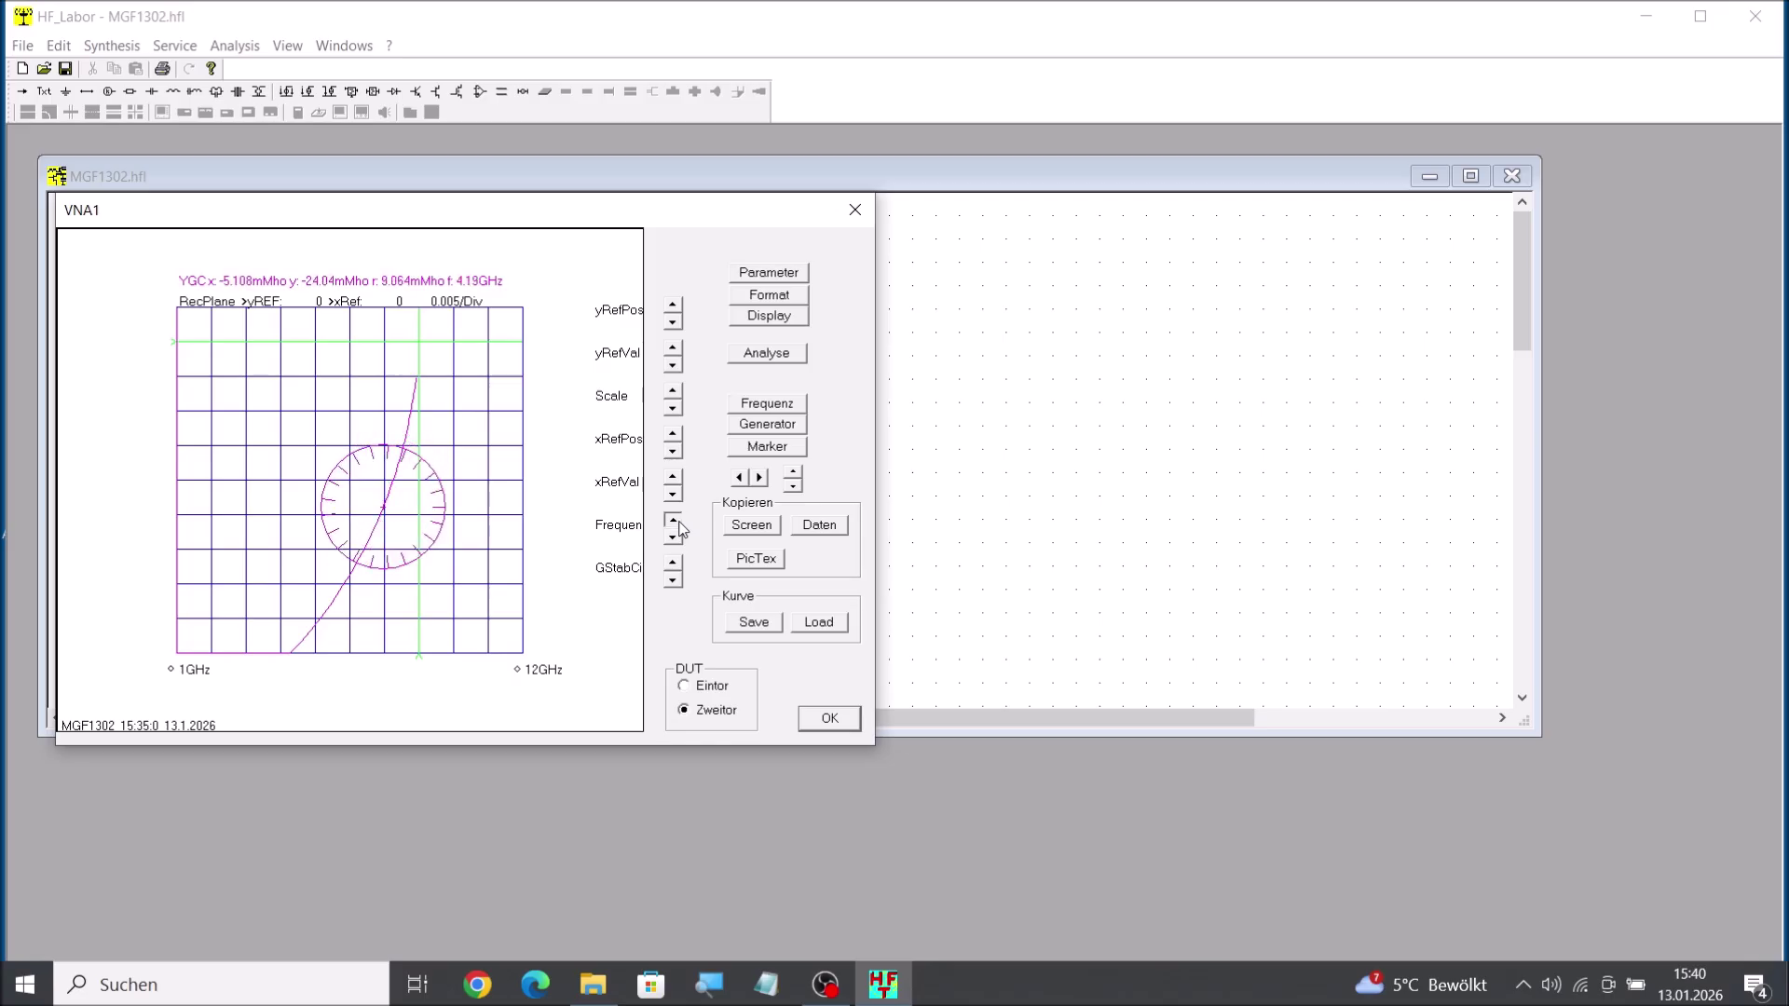
click(678, 523)
click(678, 523)
click(679, 524)
click(678, 523)
click(673, 523)
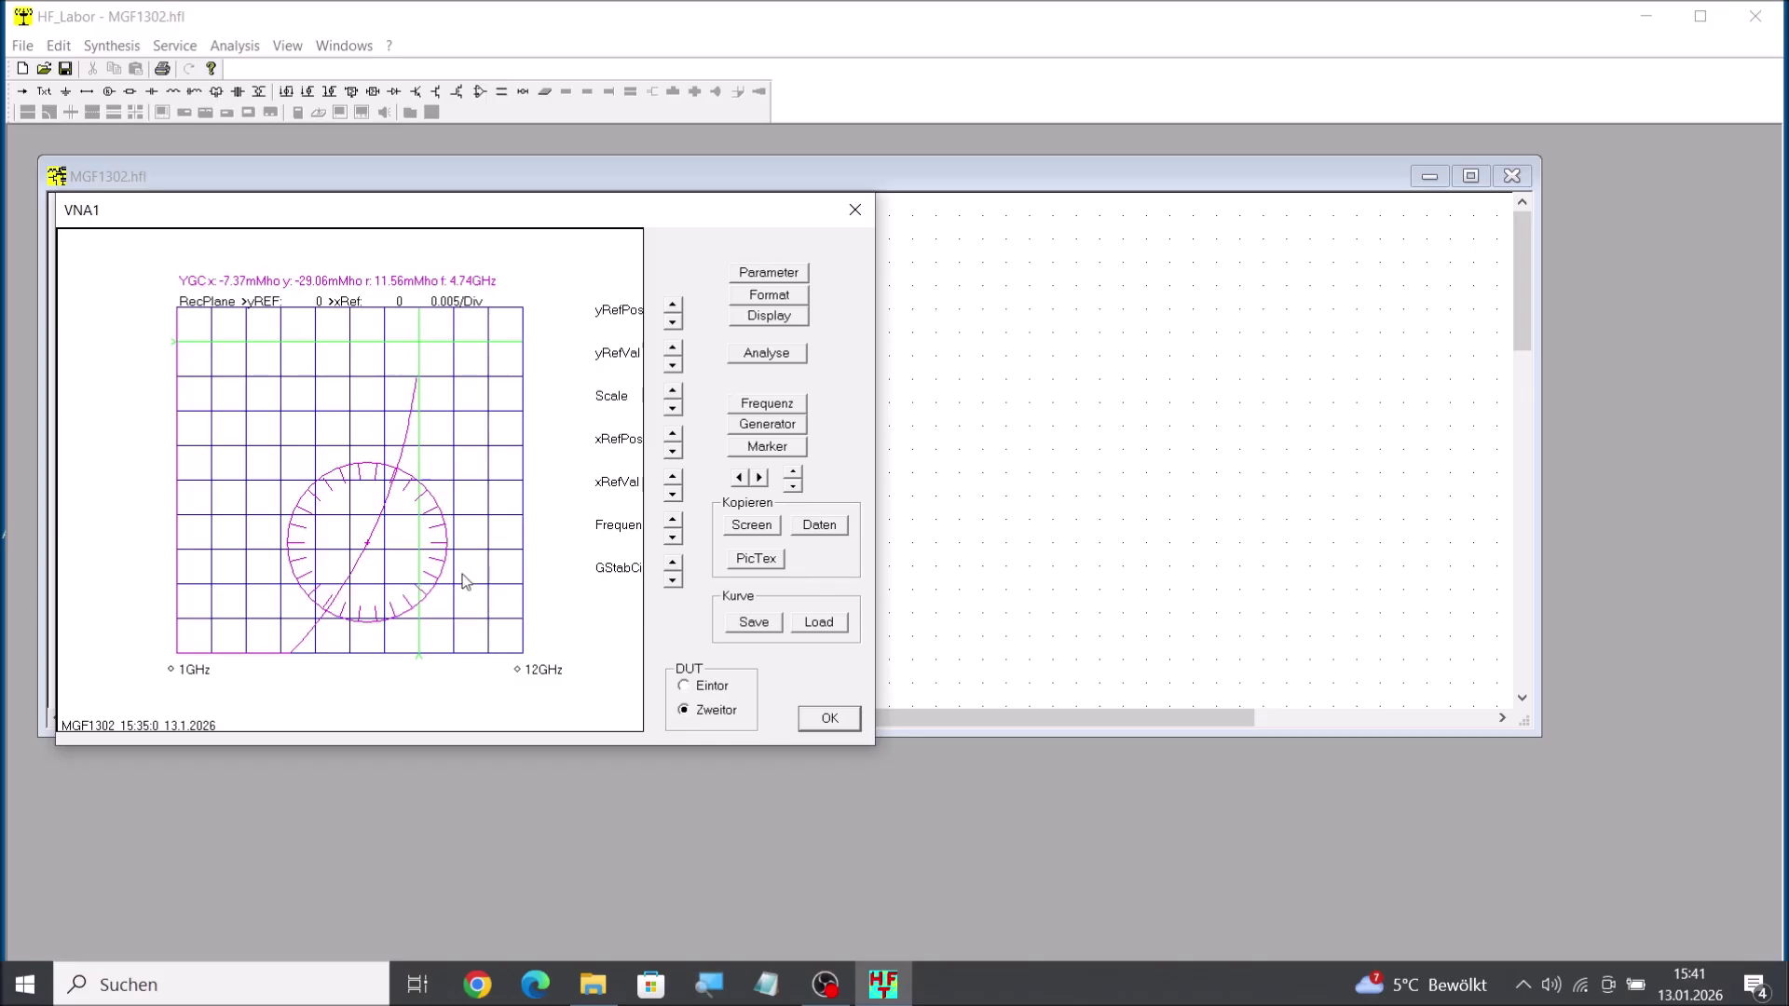
Continue stepping the generator stability circle's frequency to 5.73 GHz.
click(672, 540)
click(672, 541)
click(672, 523)
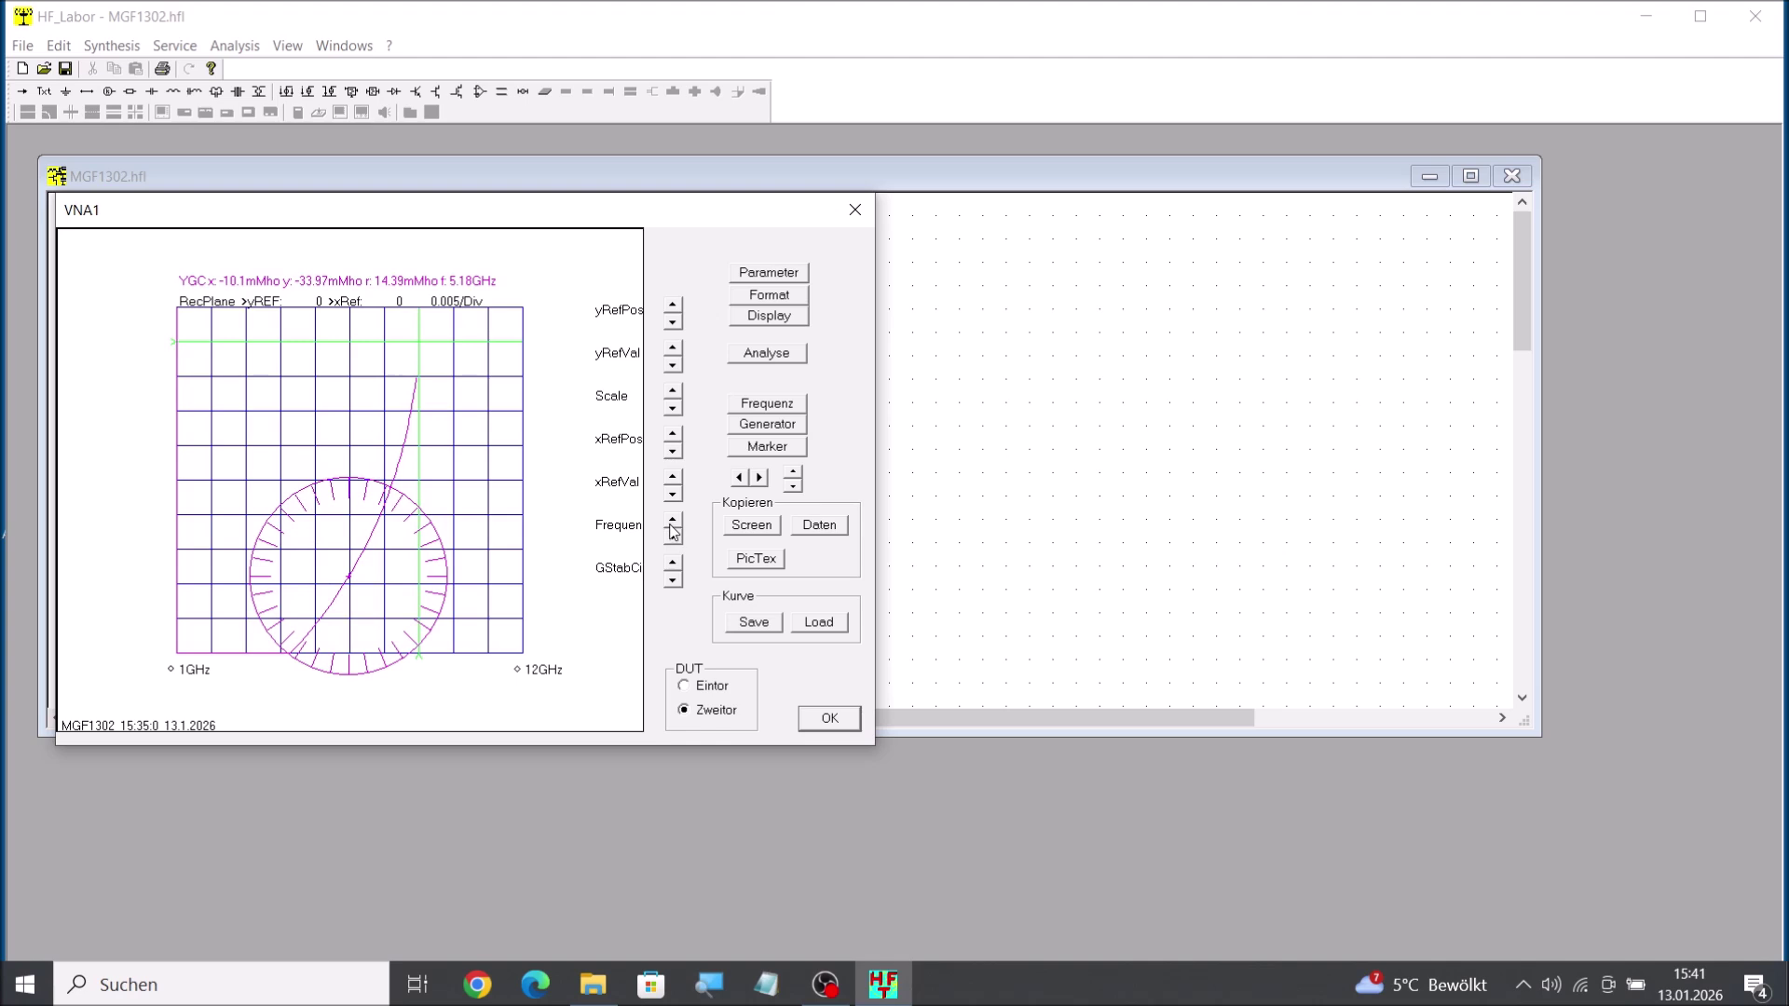
click(672, 523)
click(672, 524)
click(673, 523)
click(673, 523)
click(673, 523)
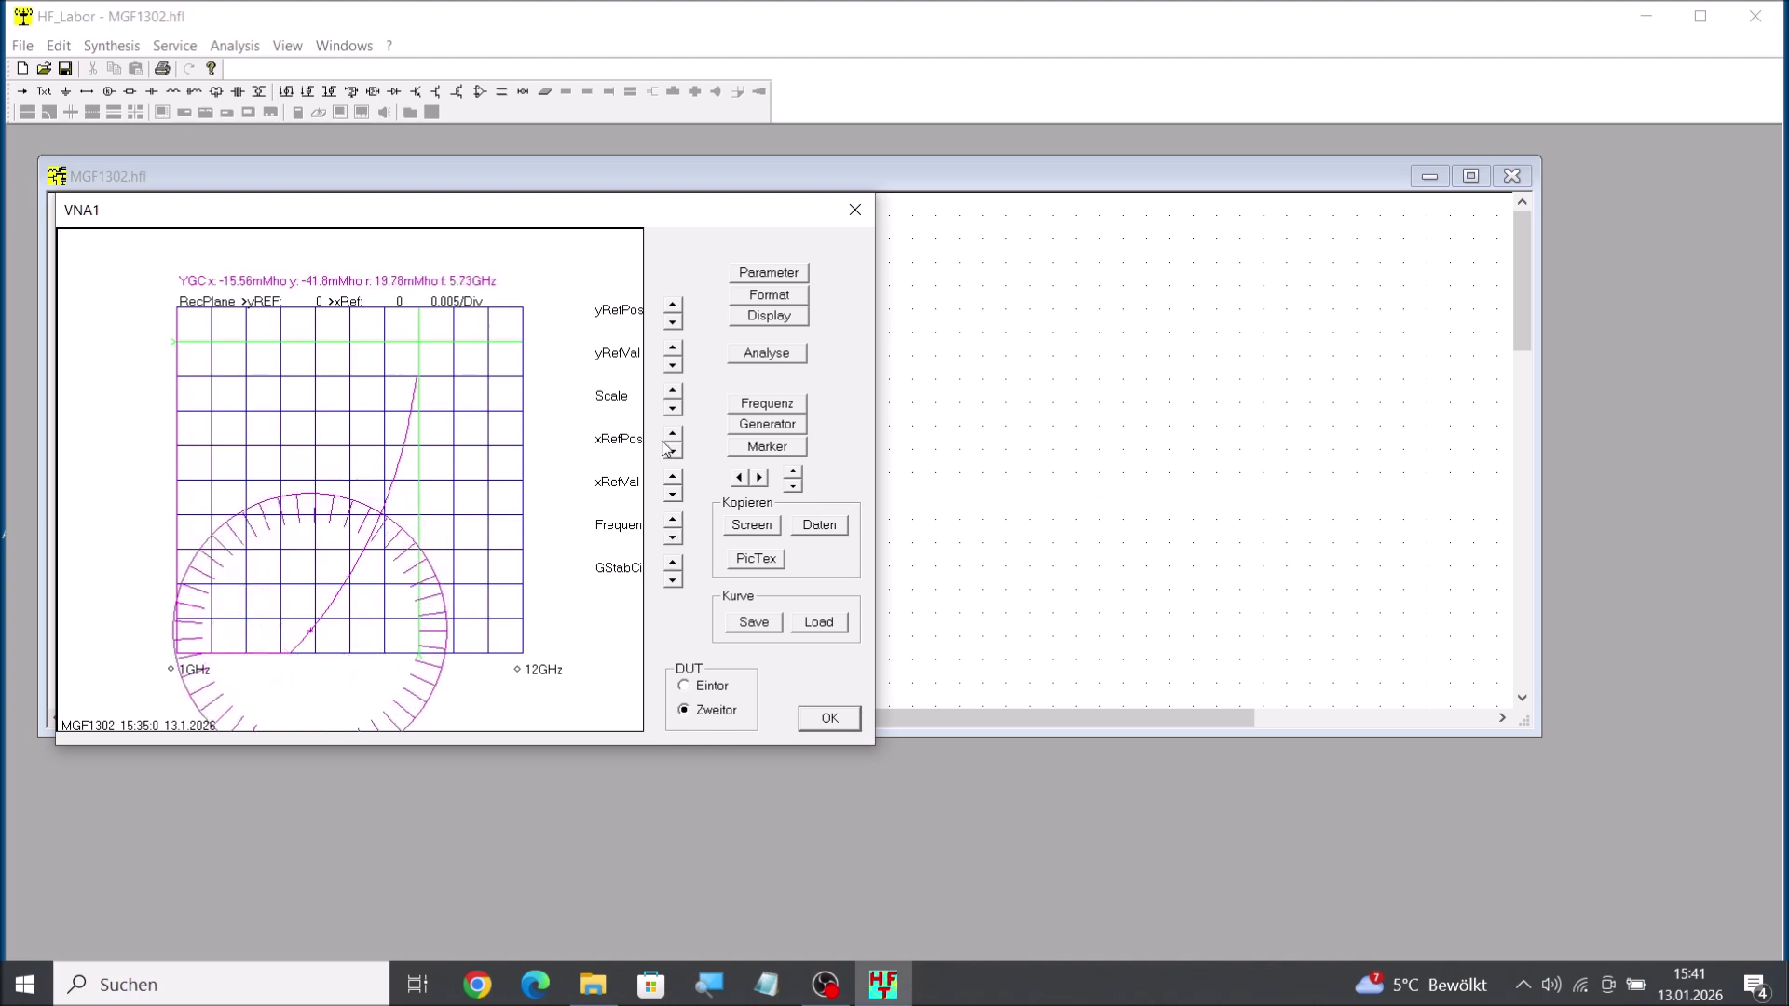
Set the diagram scale back to 0.01/Div and step the generator stability circle to 6.06 GHz.
click(675, 390)
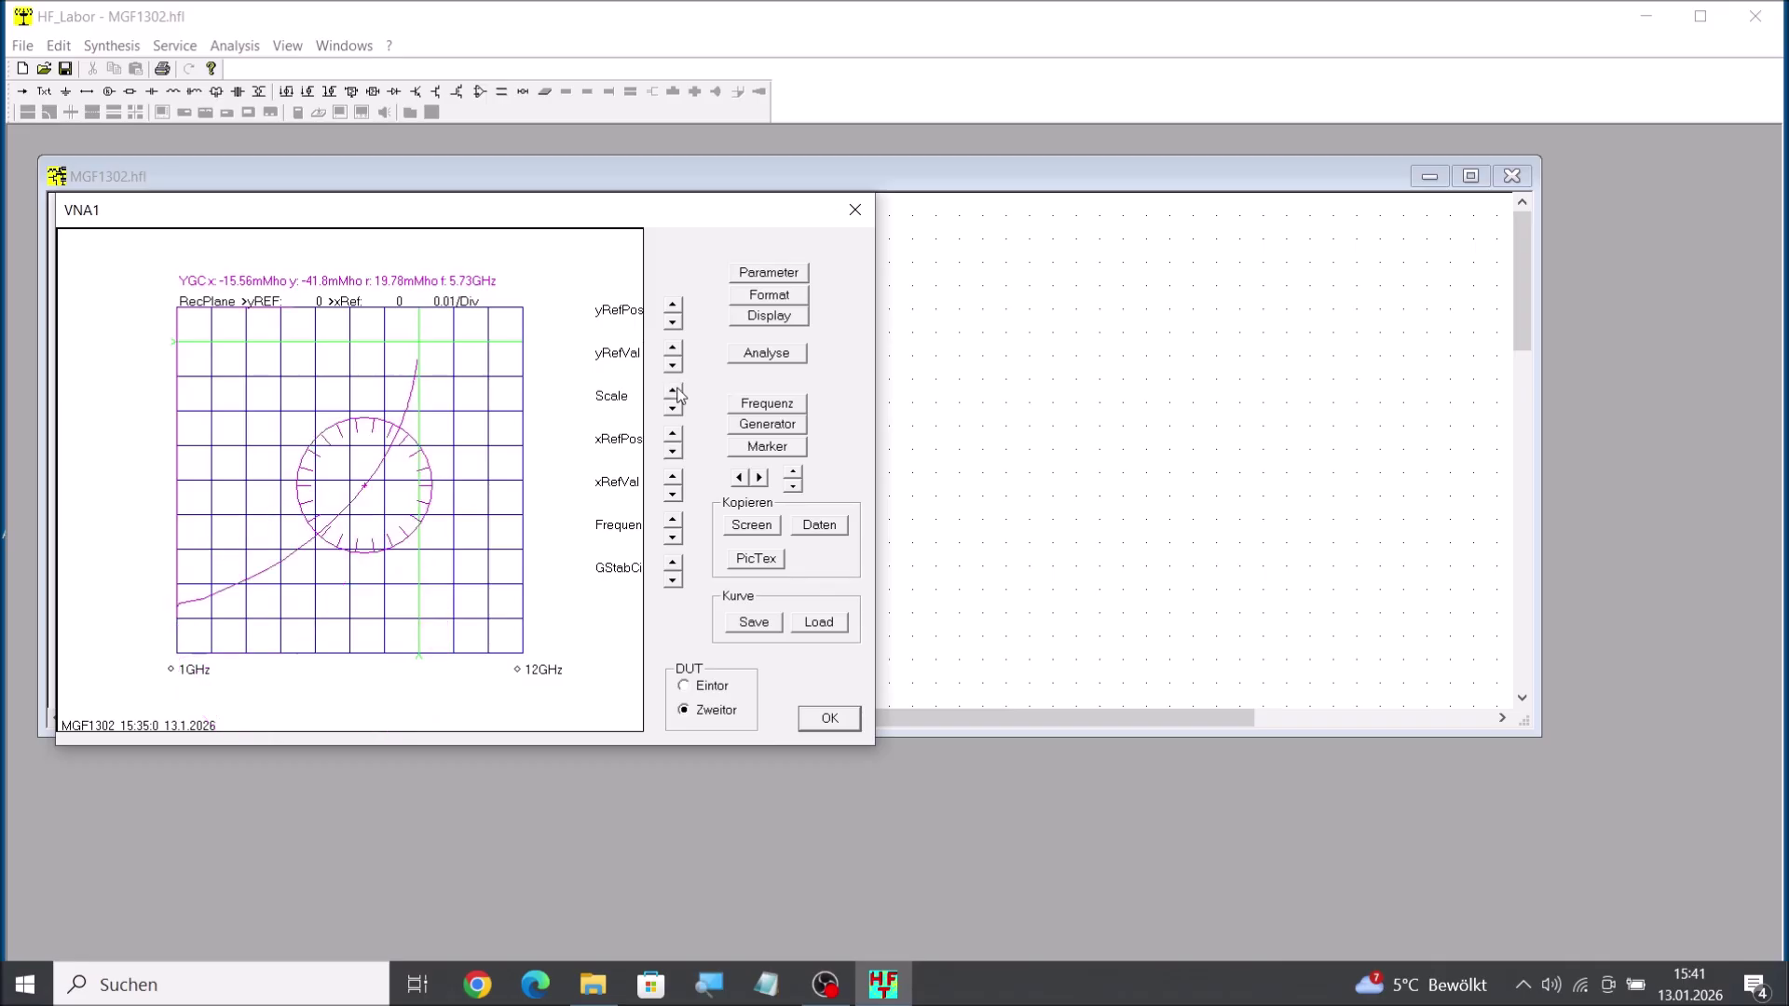
click(672, 390)
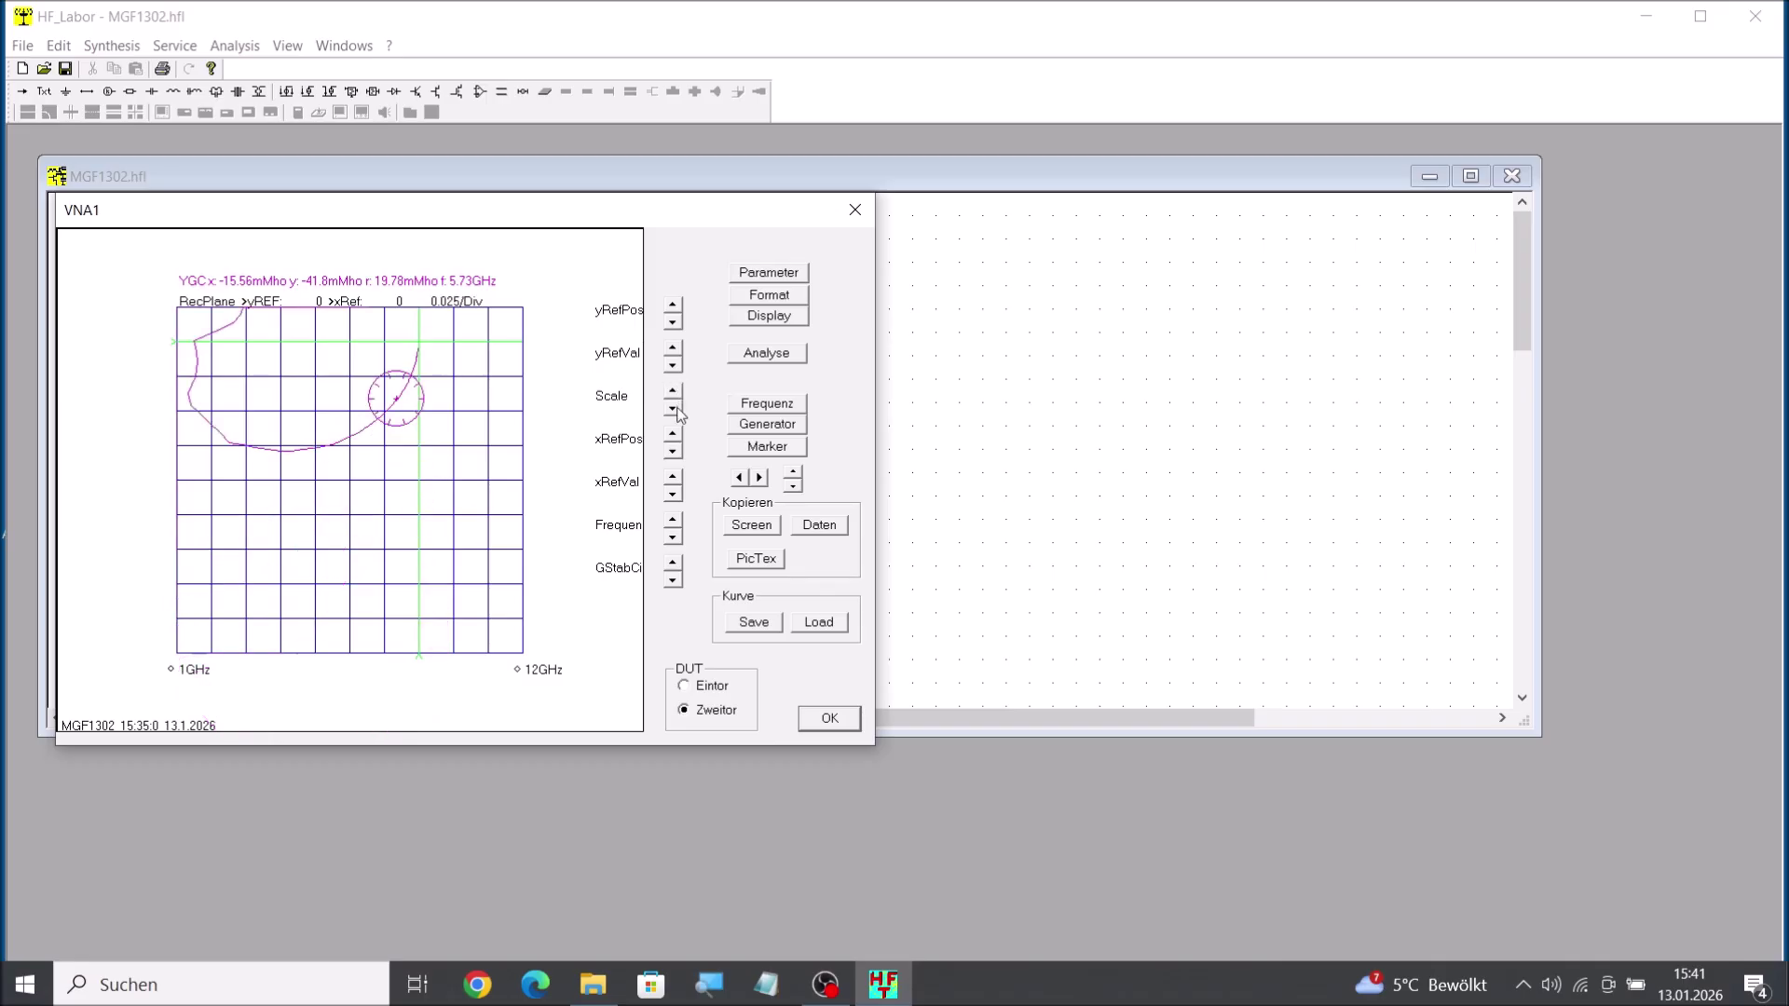
click(673, 408)
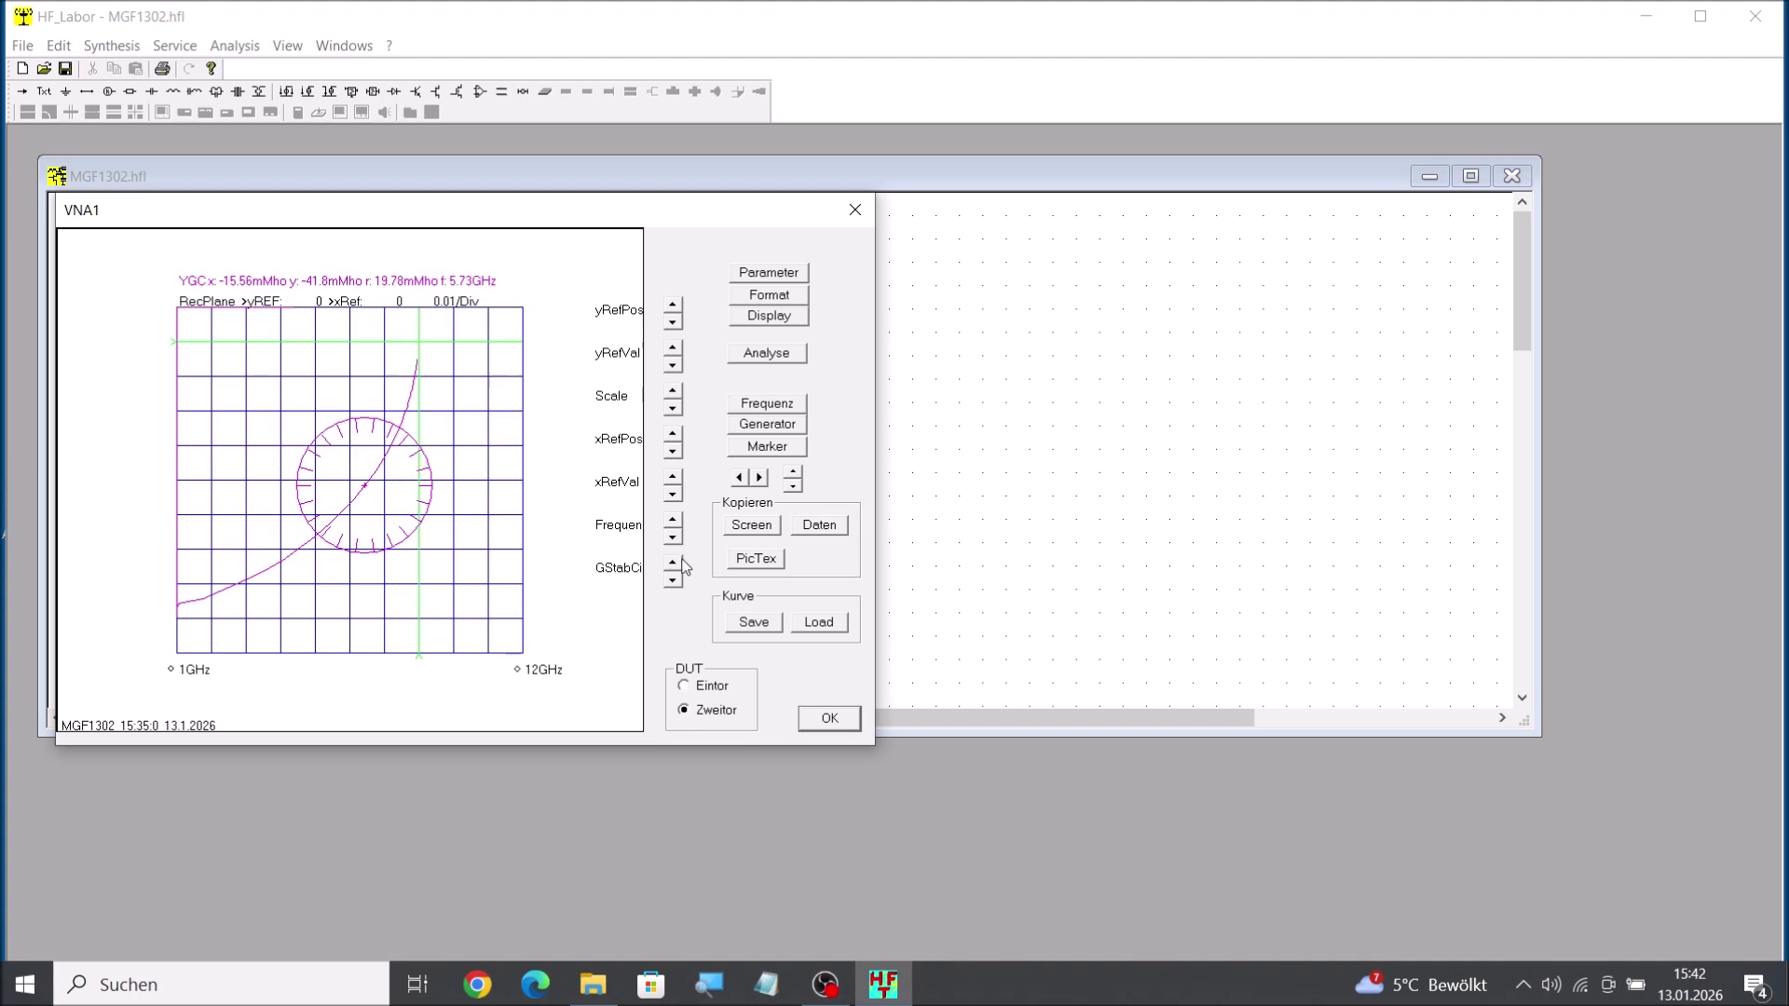
click(673, 522)
click(673, 522)
click(673, 522)
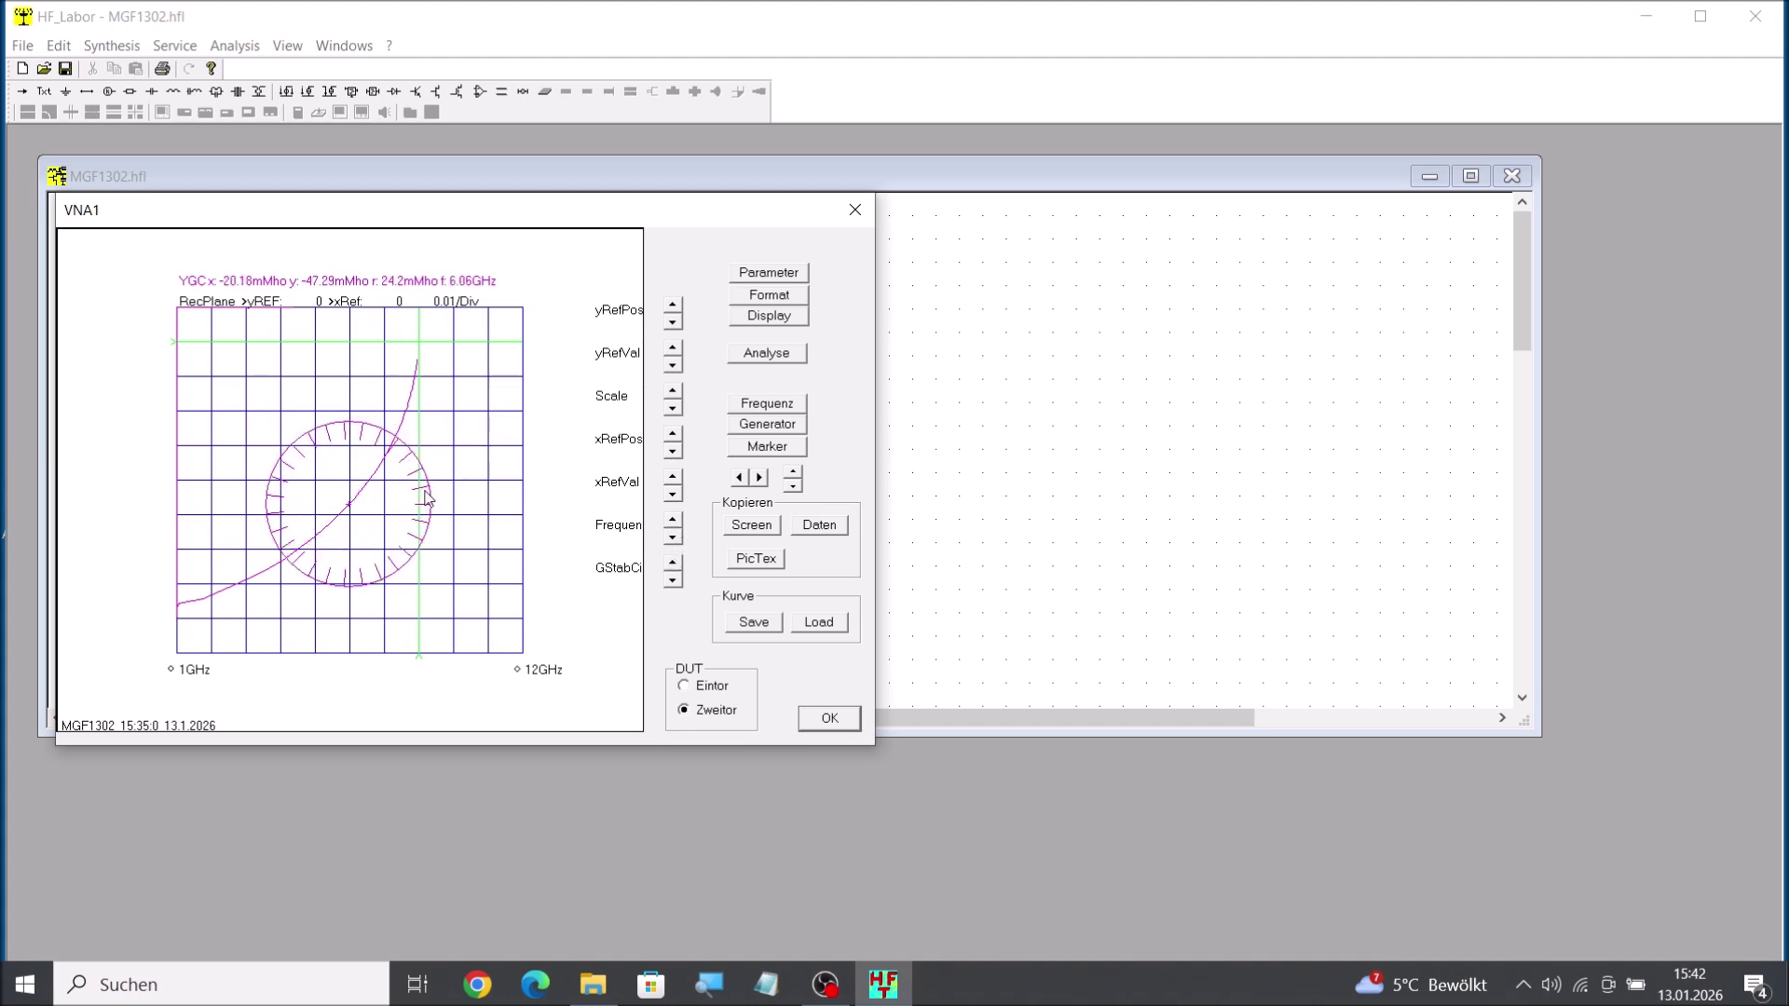
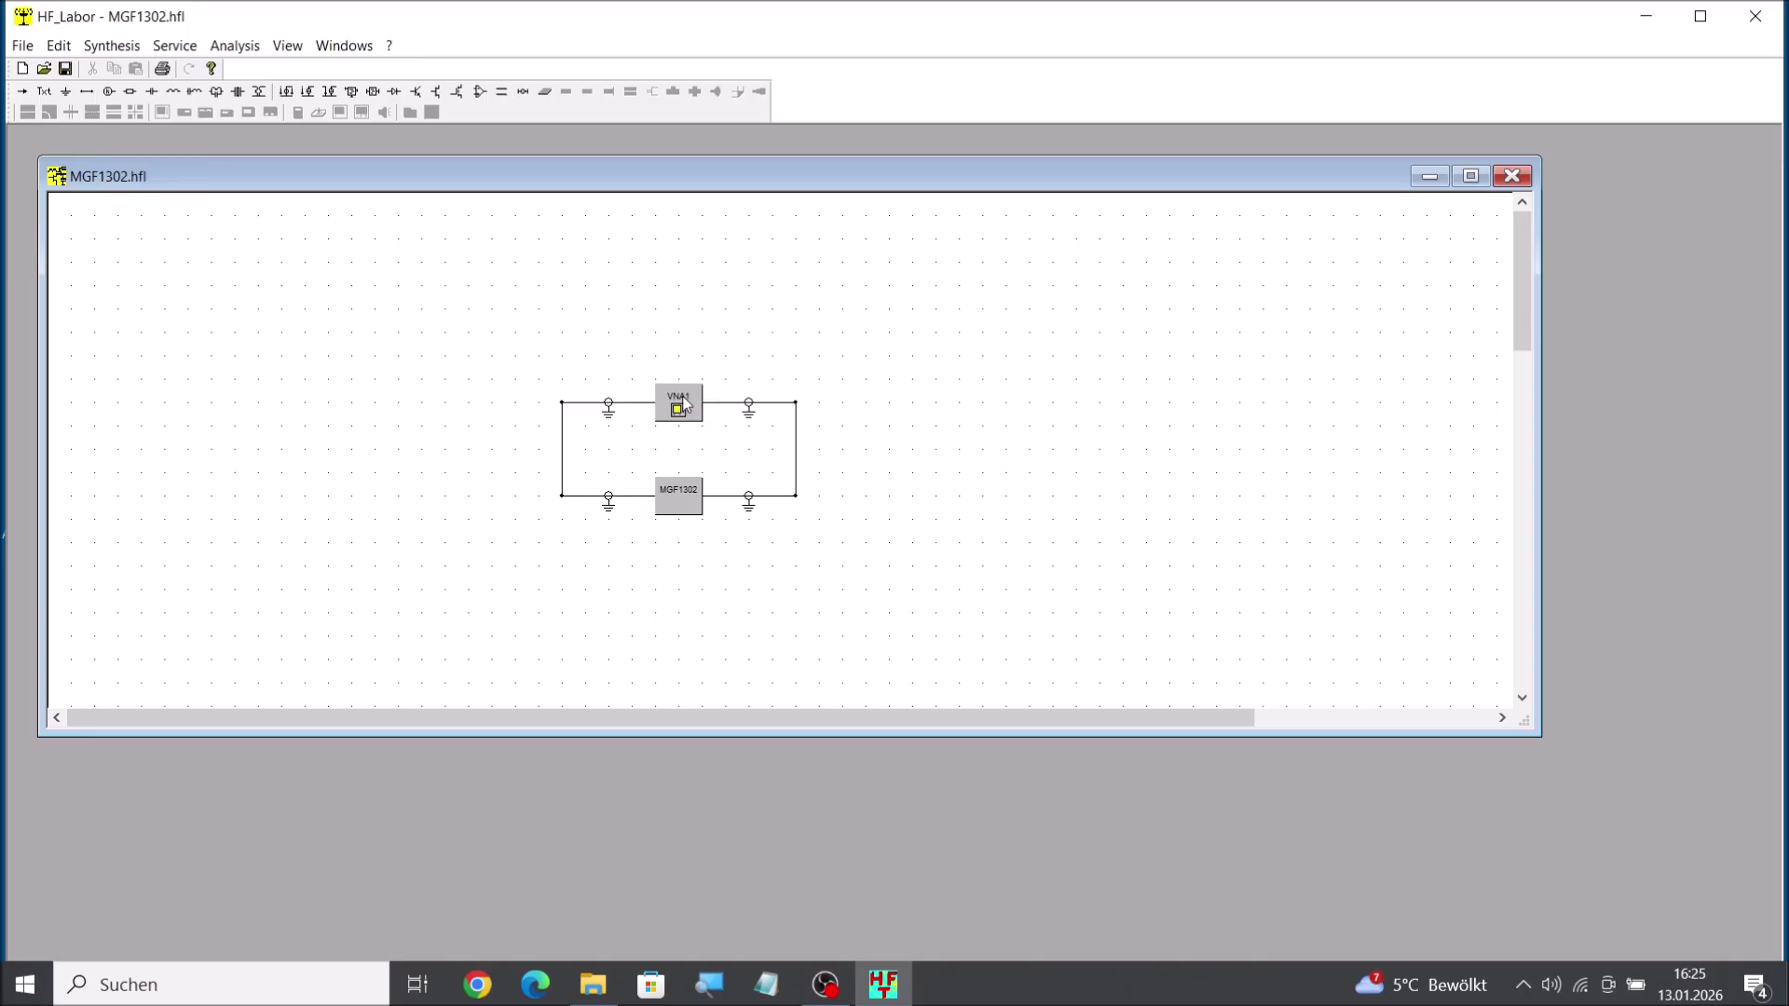
Analyse the transistor's S21 in VNA1, place a marker at 2.43 GHz, and close the analyser.
click(683, 403)
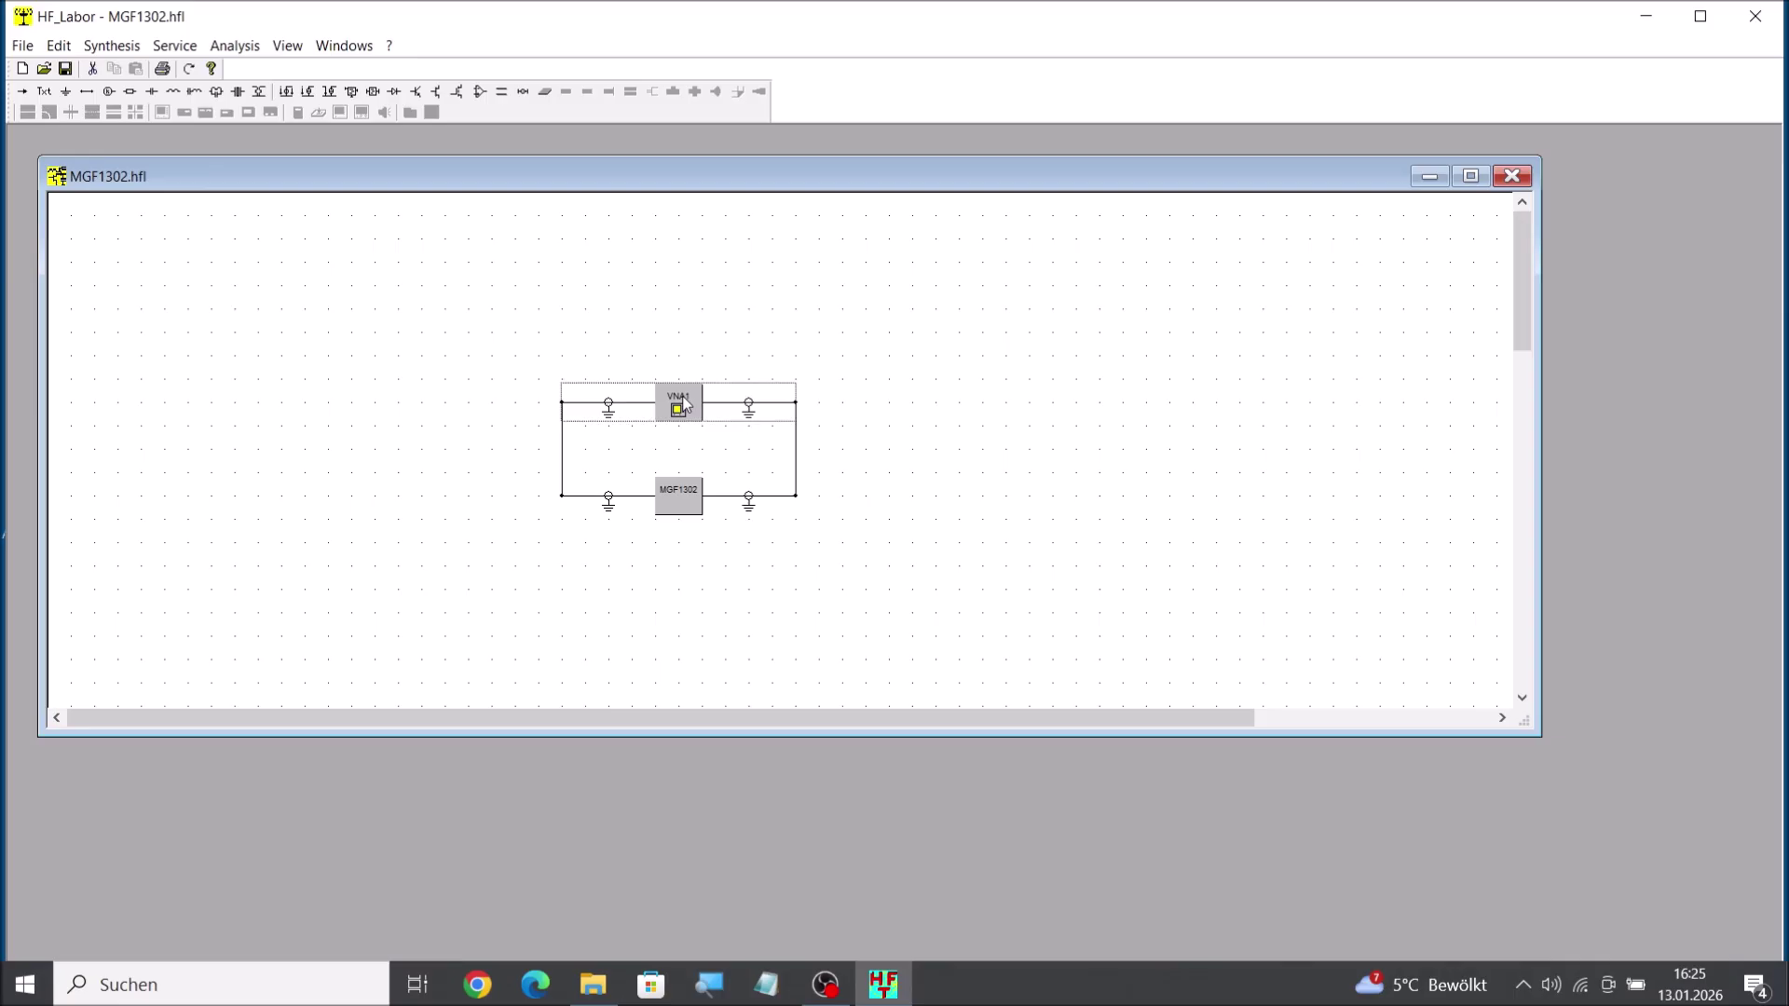
double_click(683, 403)
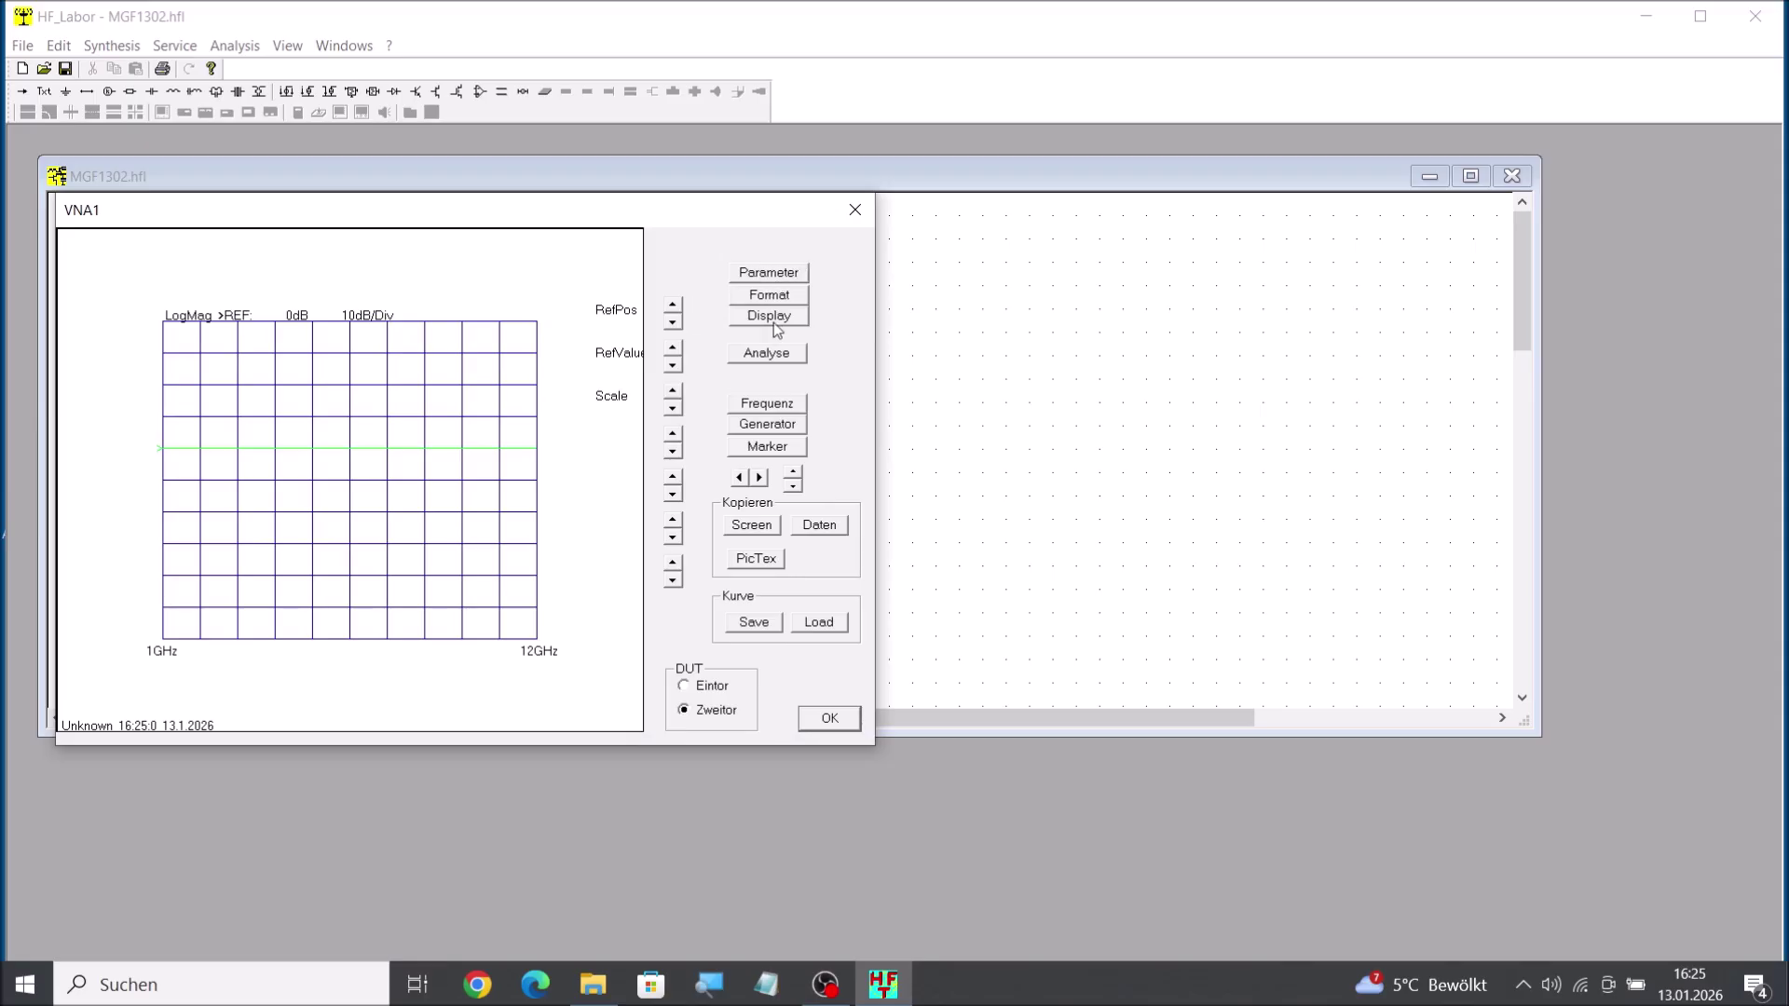
click(762, 355)
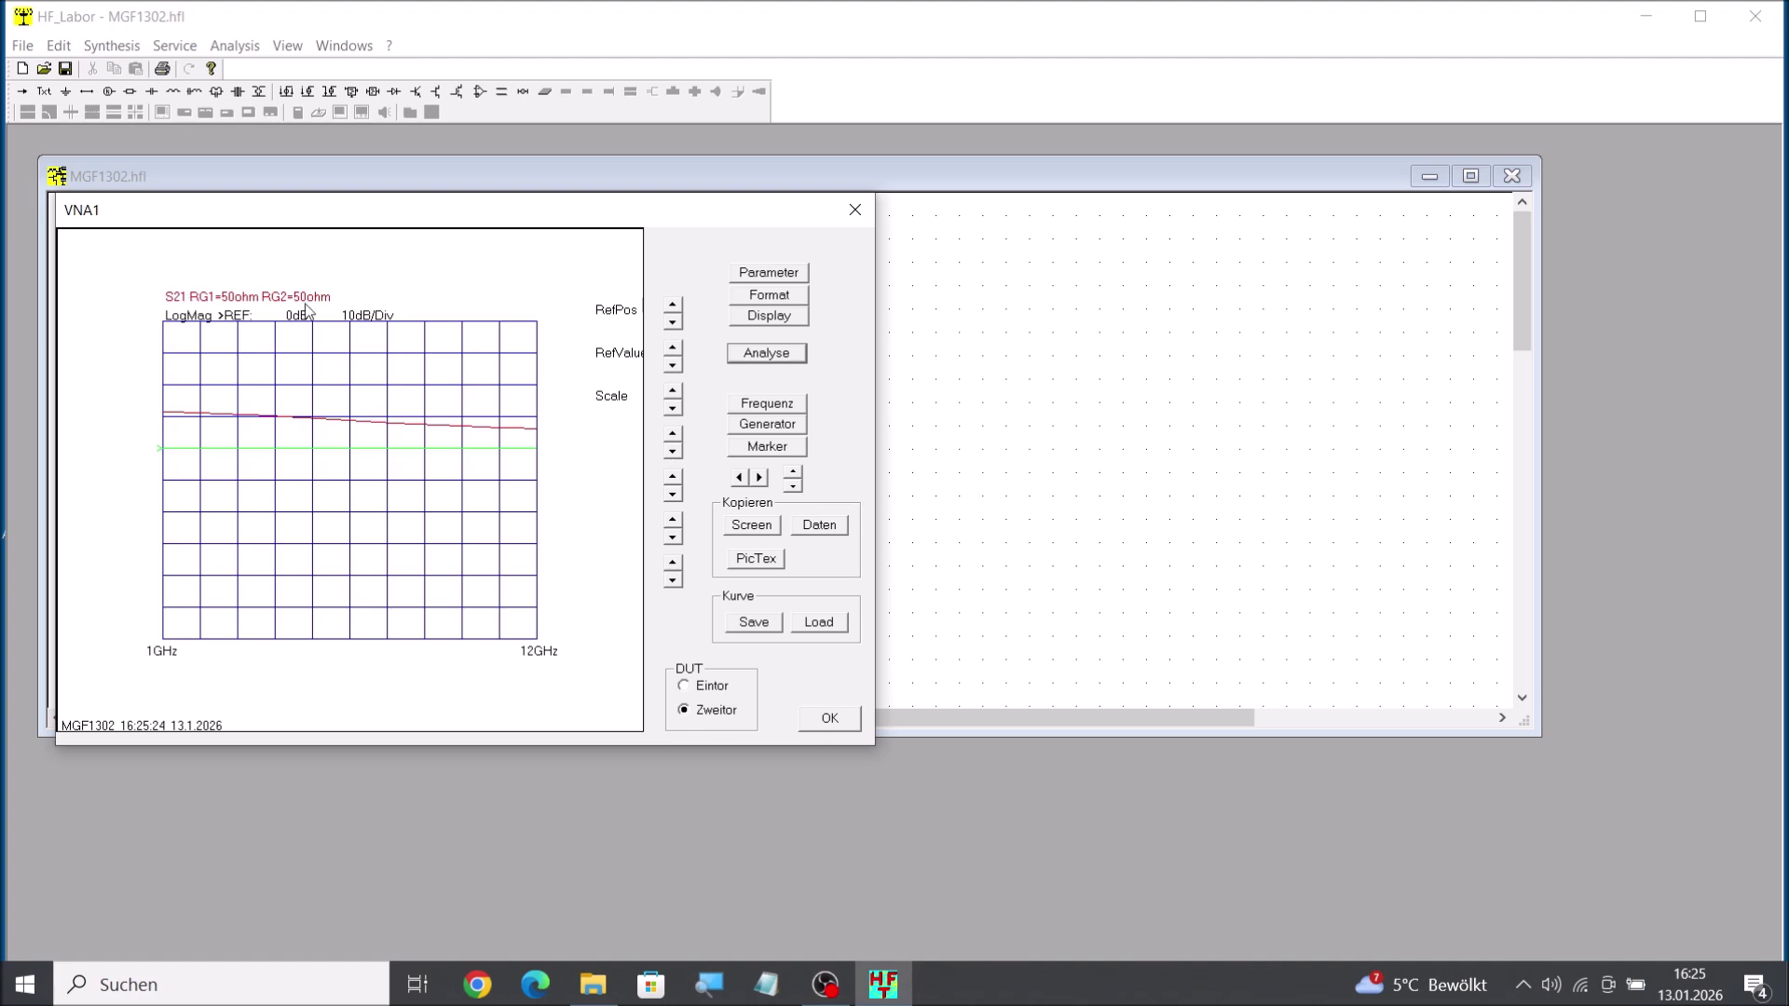
click(764, 446)
click(762, 477)
click(762, 479)
click(763, 479)
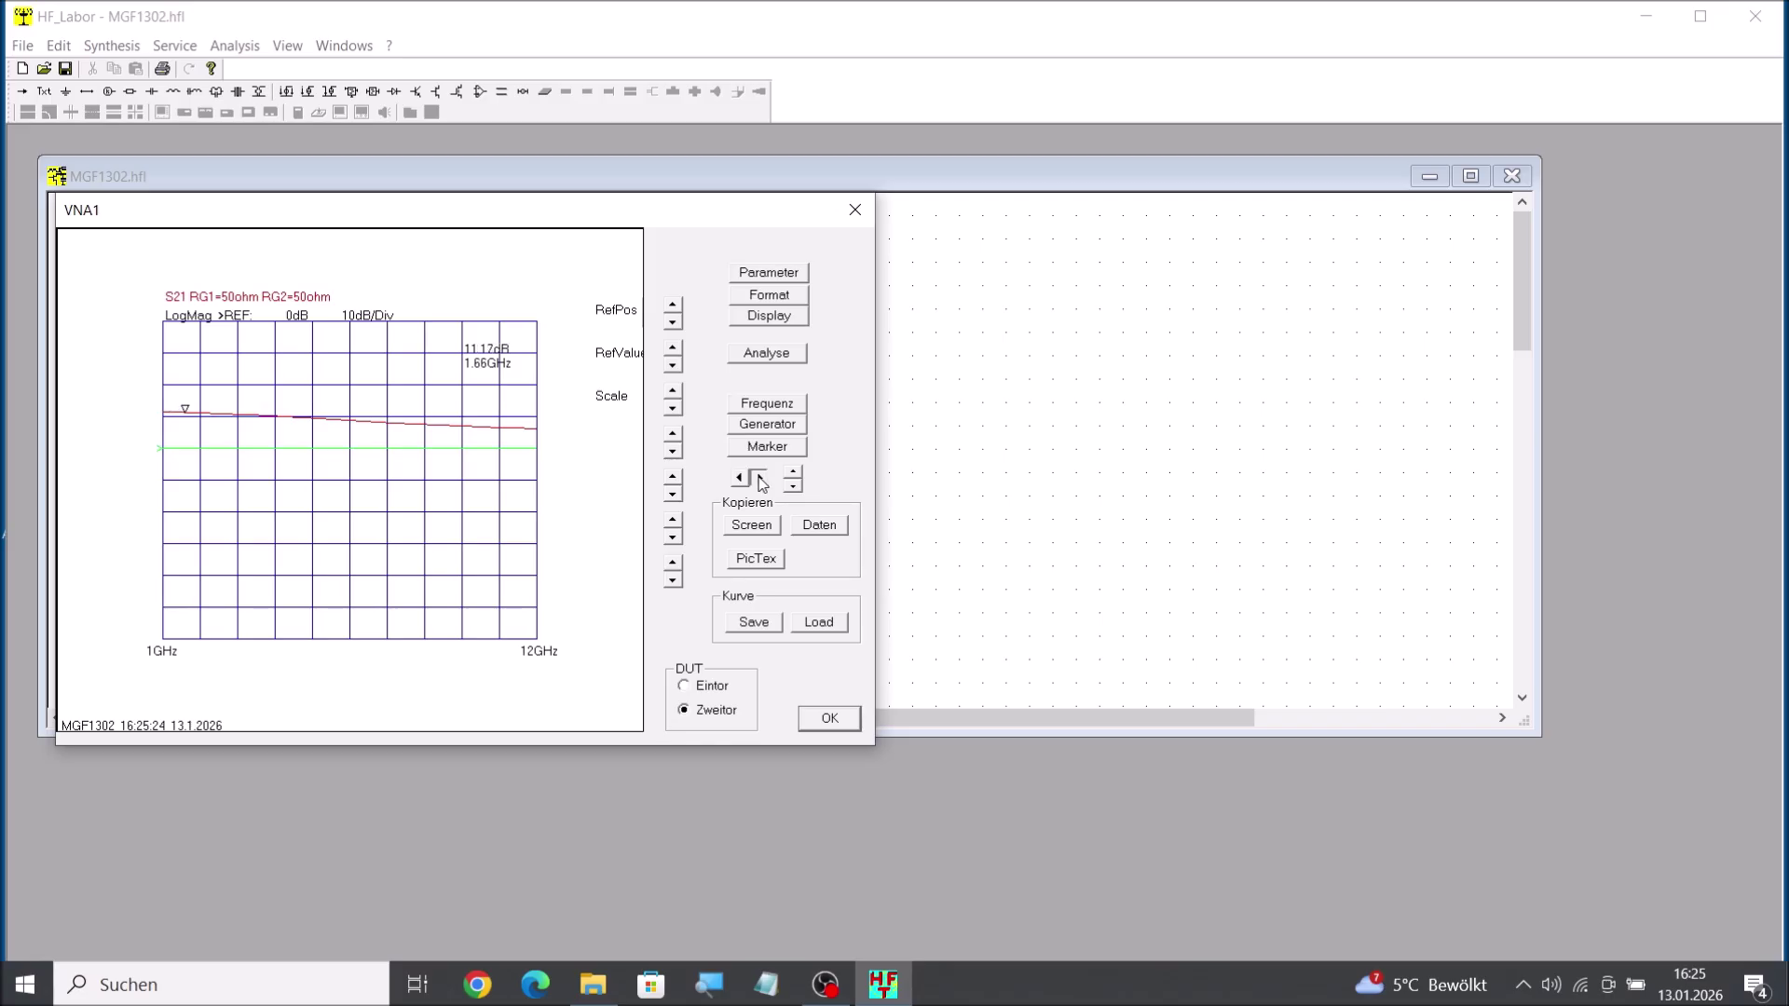
click(762, 479)
click(746, 477)
click(824, 719)
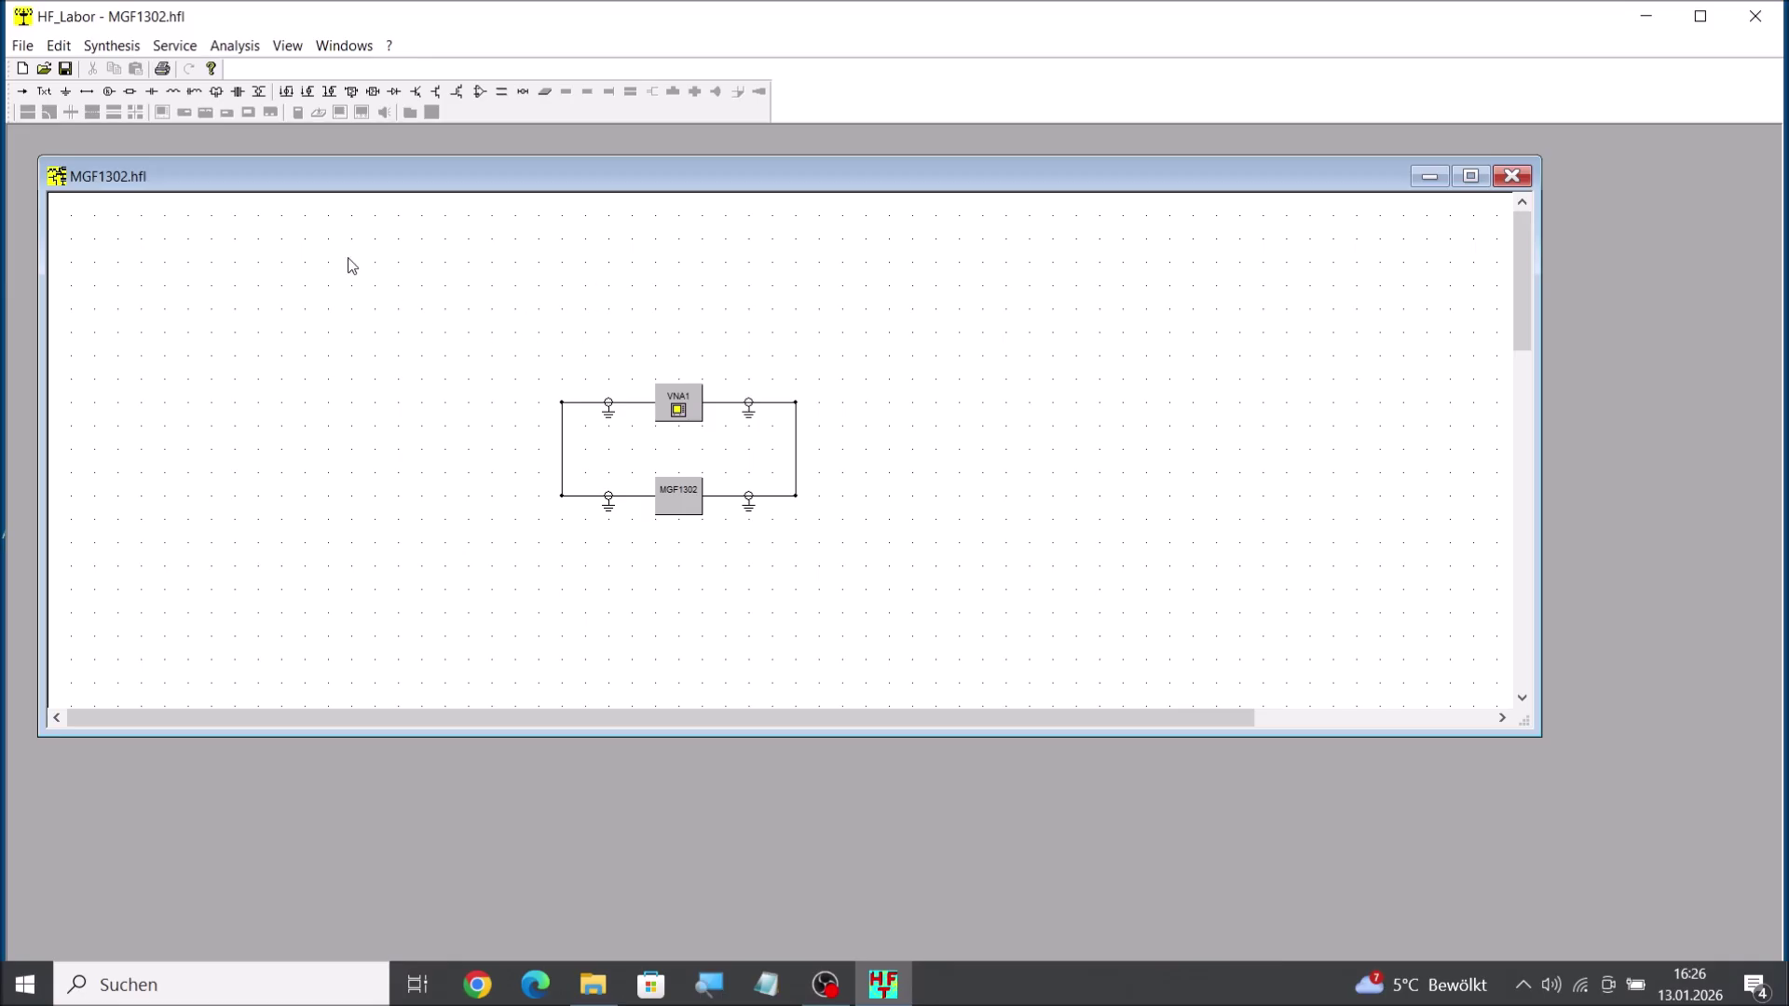
Add a 230 ohm resistor from the transistor's input node to ground.
click(135, 97)
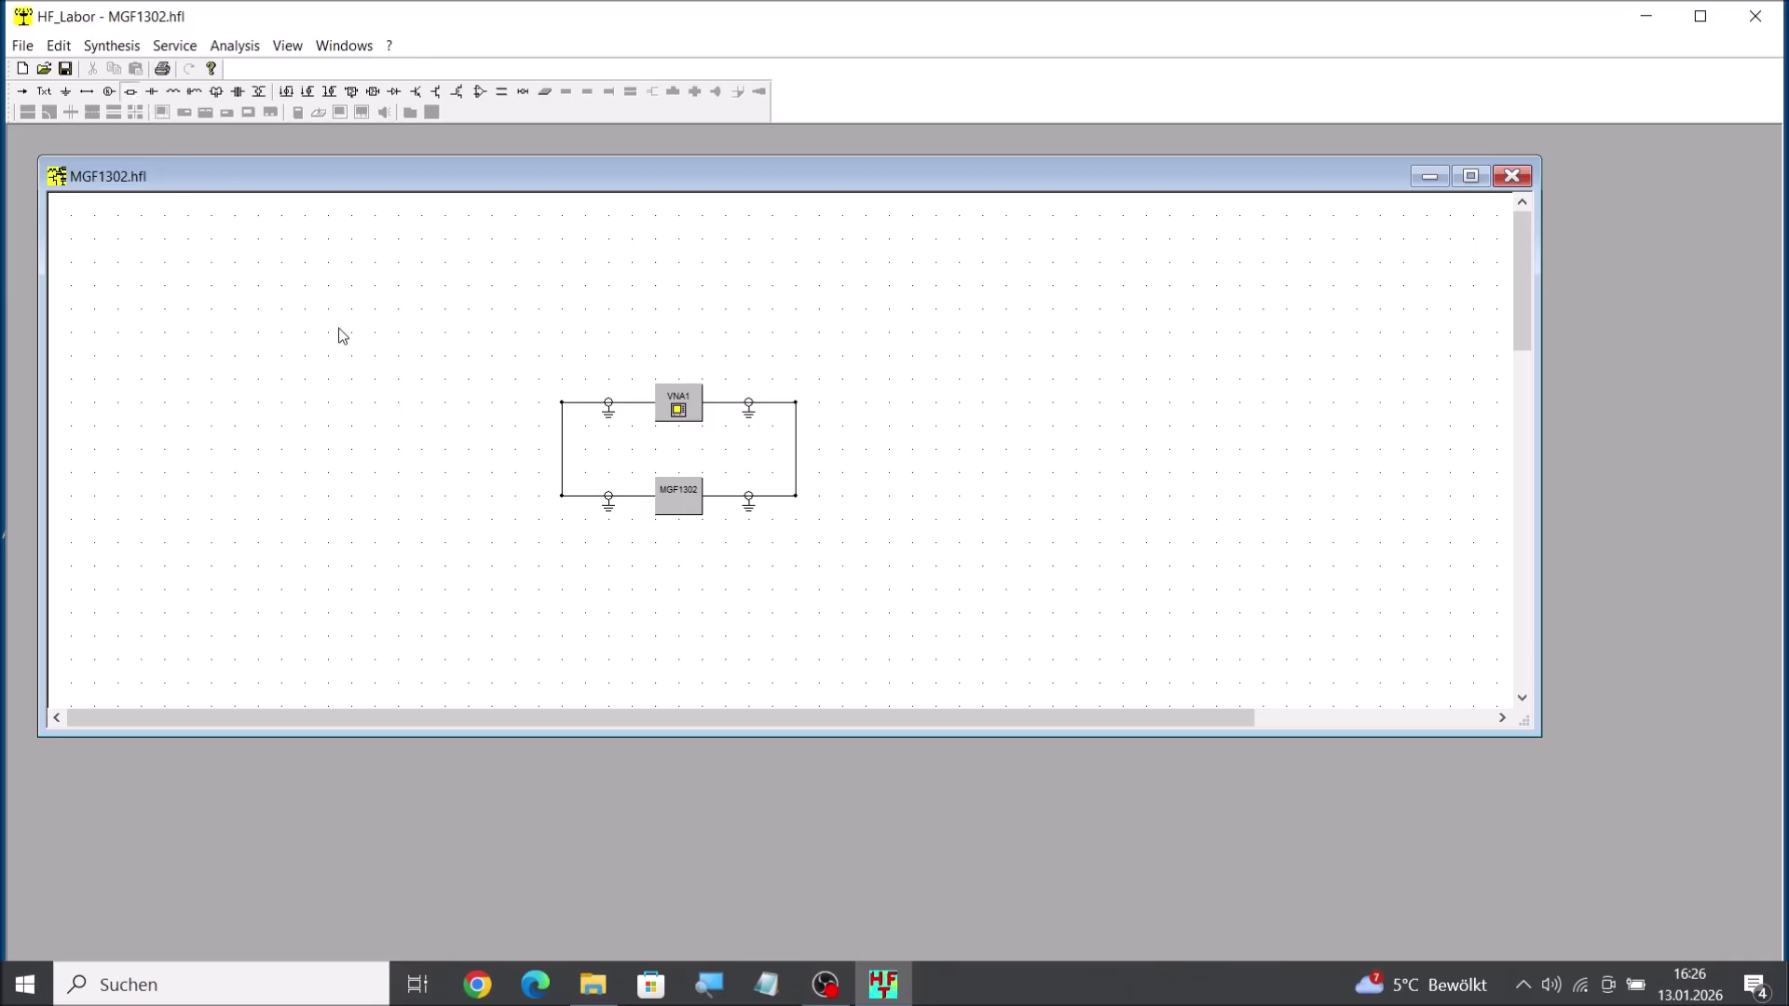
click(561, 495)
click(562, 585)
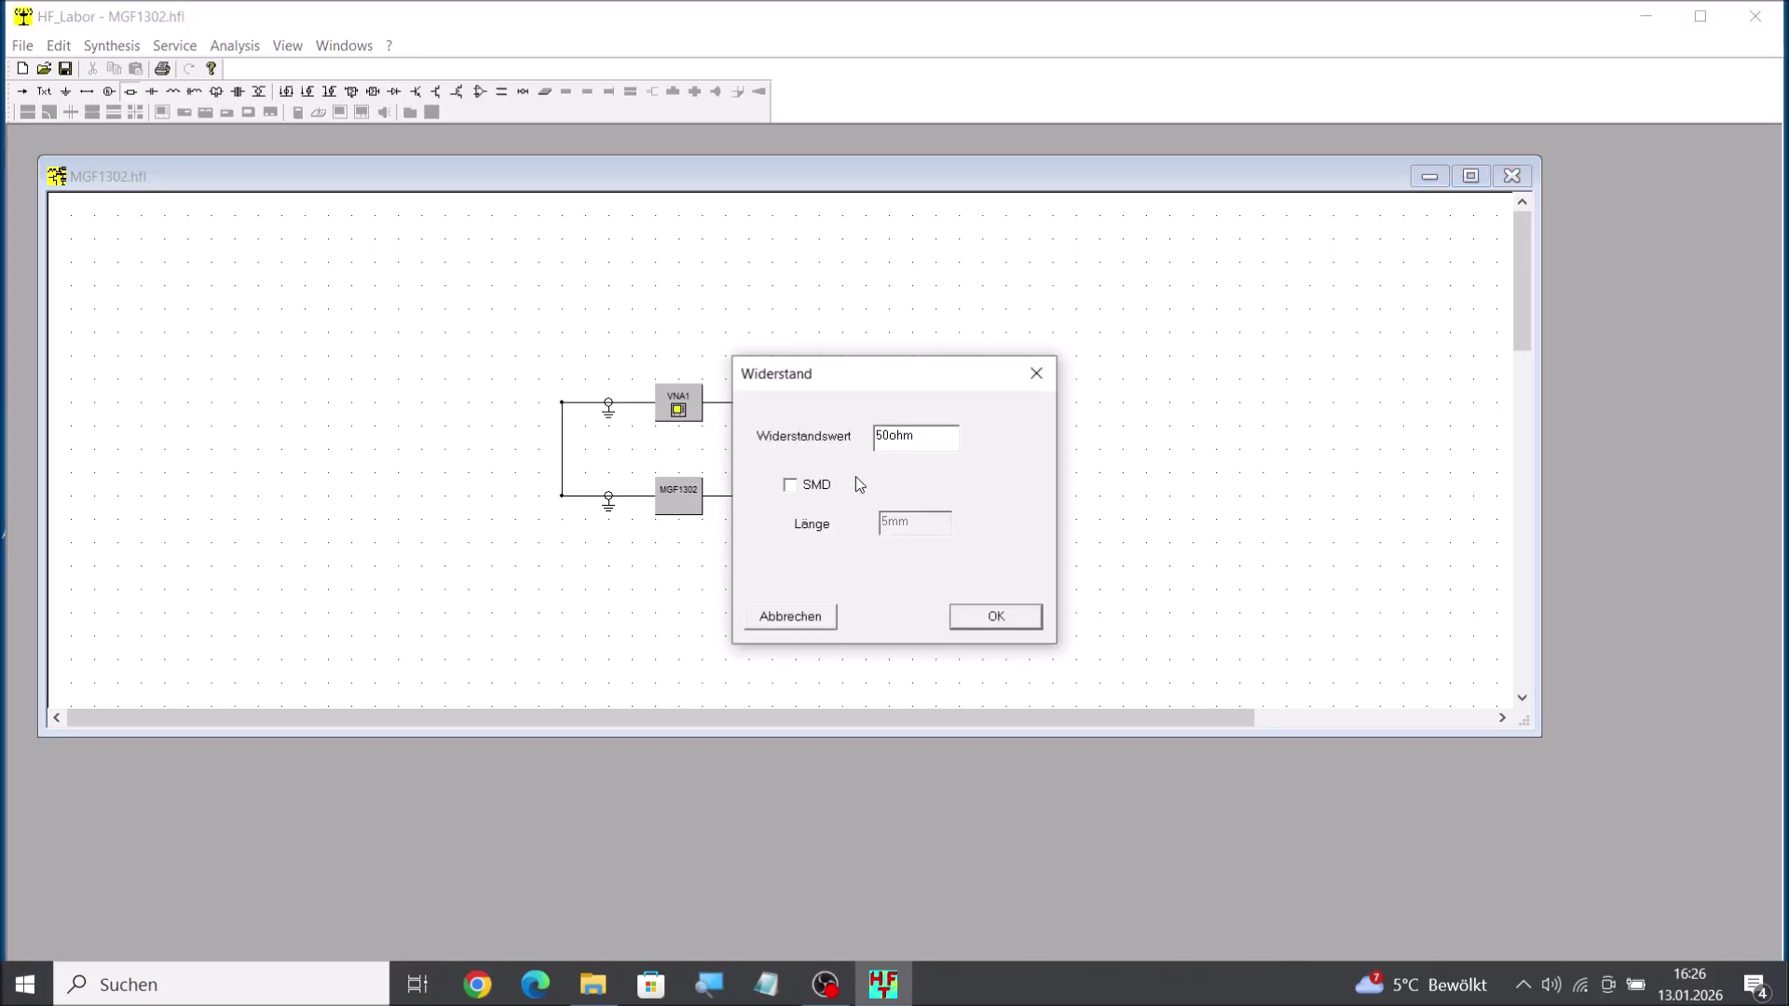
key(BackSpace)
key(BackSpace)
text(230)
click(997, 617)
click(67, 91)
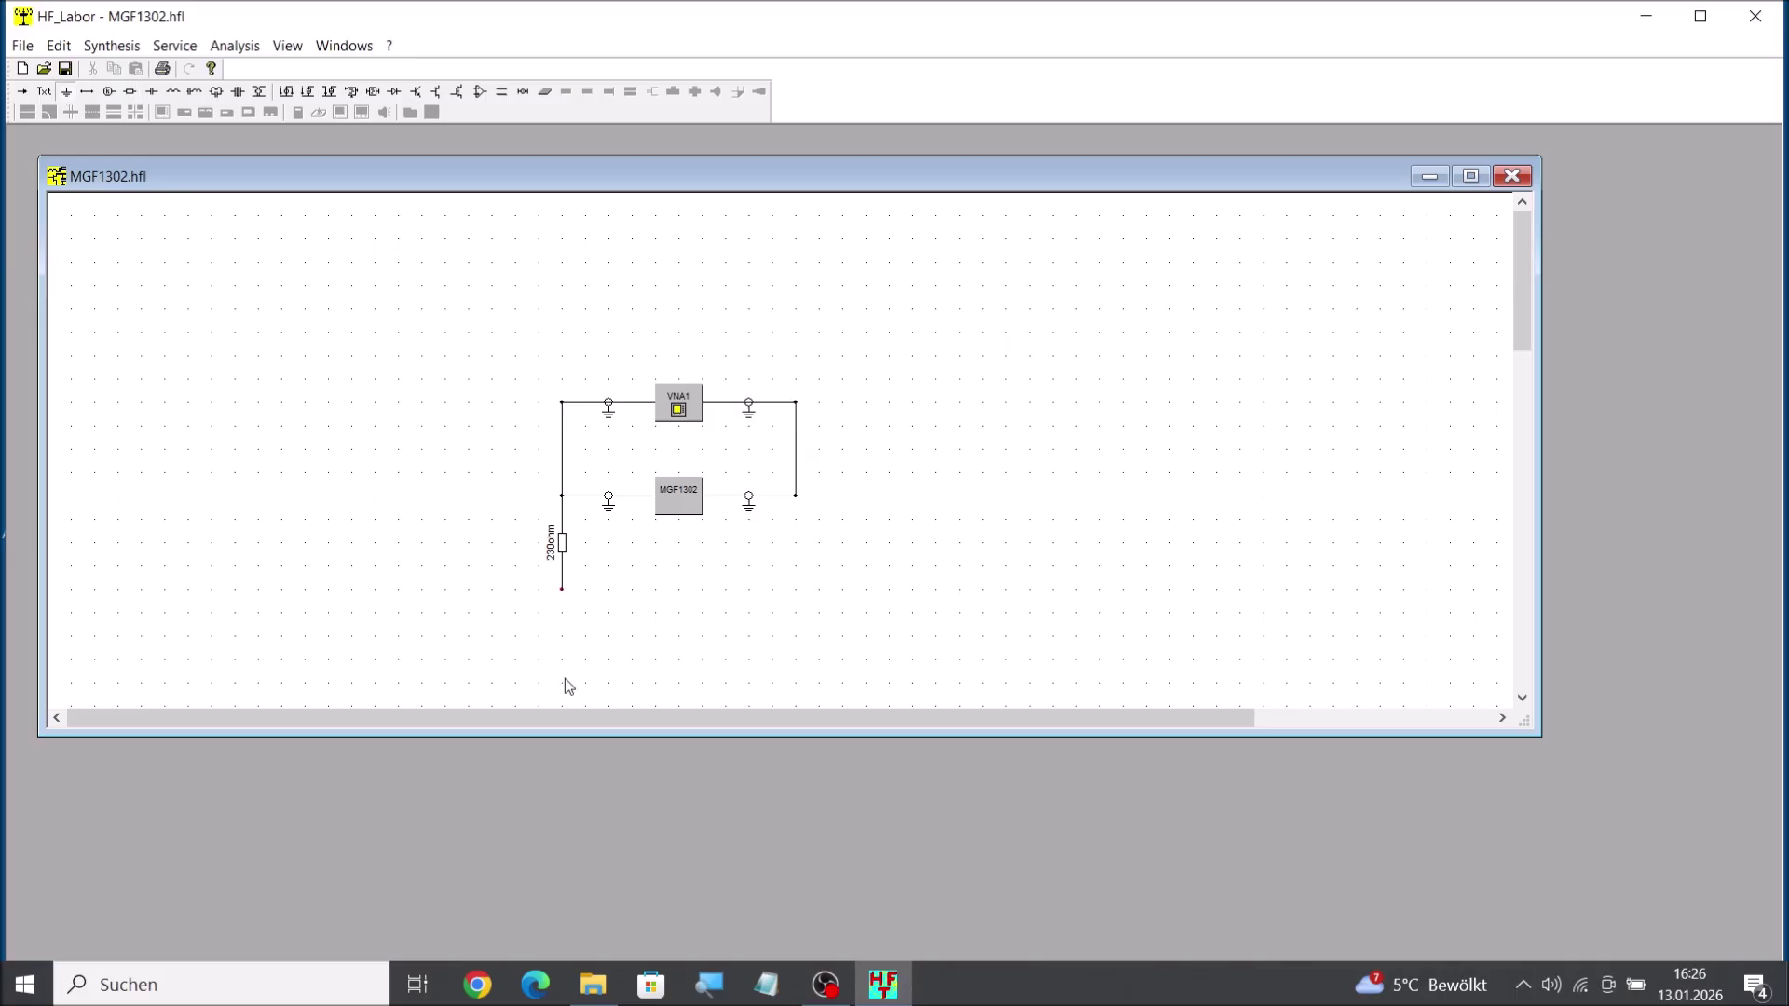
click(564, 617)
Rerun the VNA1 analysis with the input resistor in the circuit and plot the stability factor K.
click(685, 400)
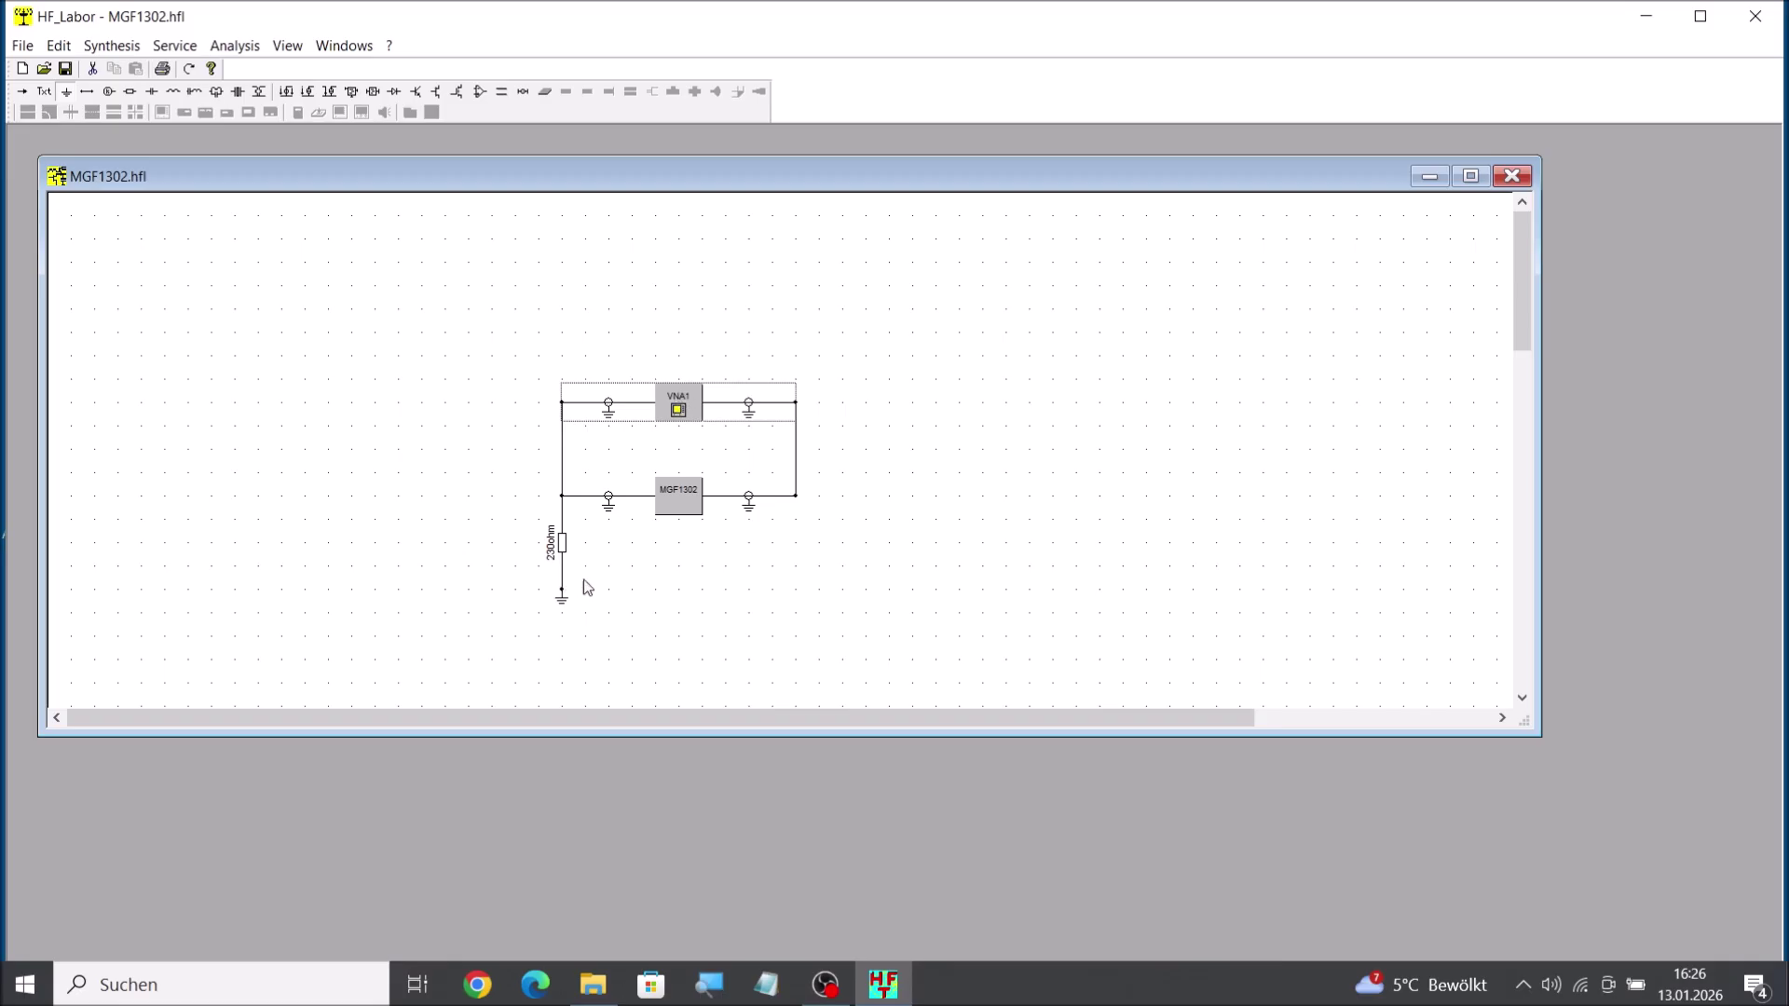
double_click(677, 401)
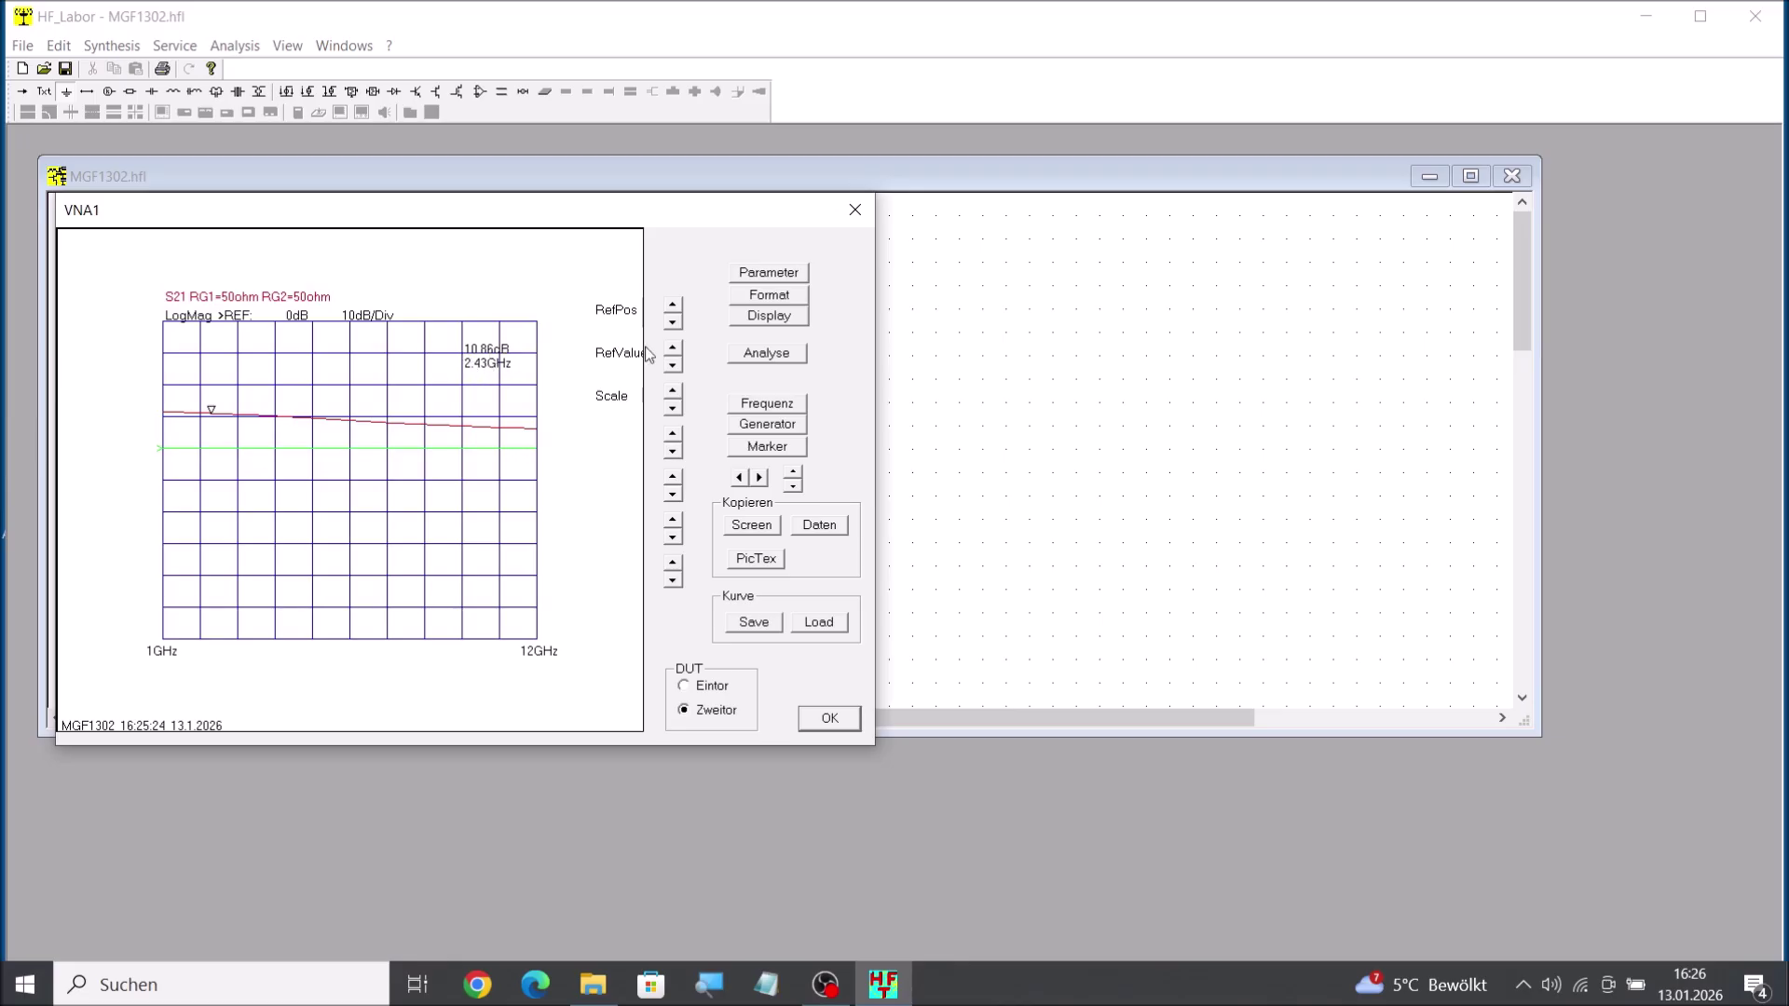
click(769, 357)
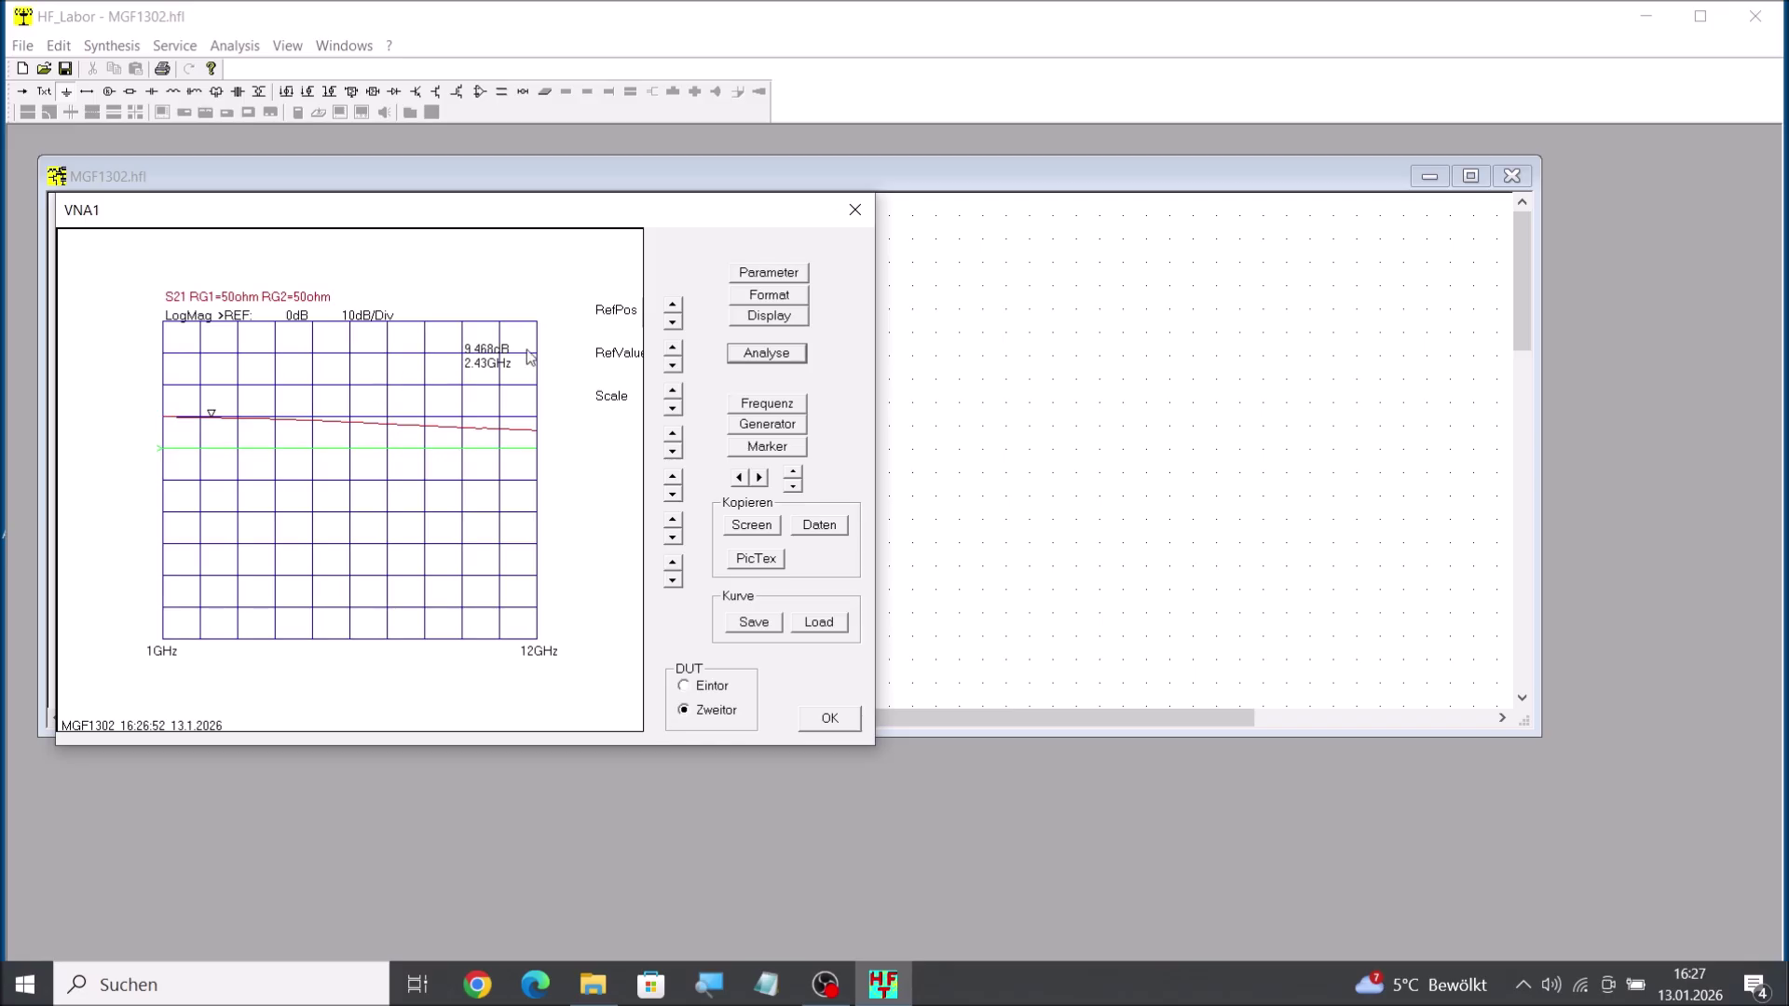
click(780, 279)
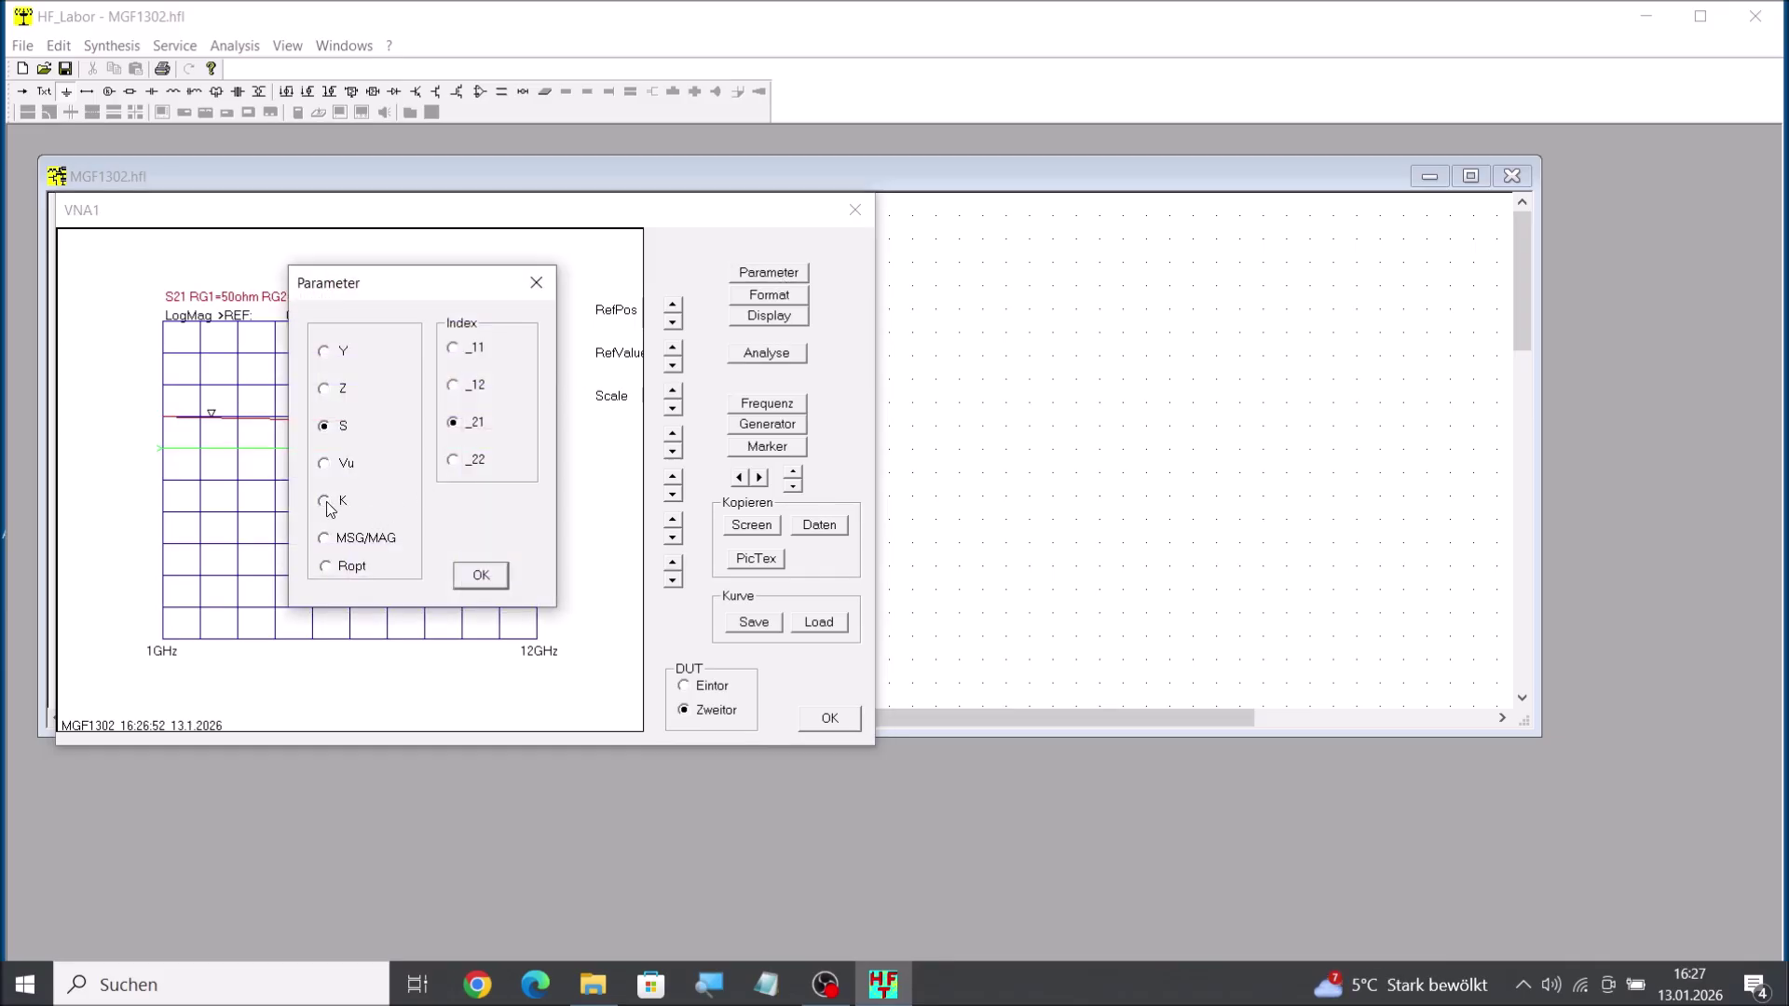
click(477, 578)
click(477, 578)
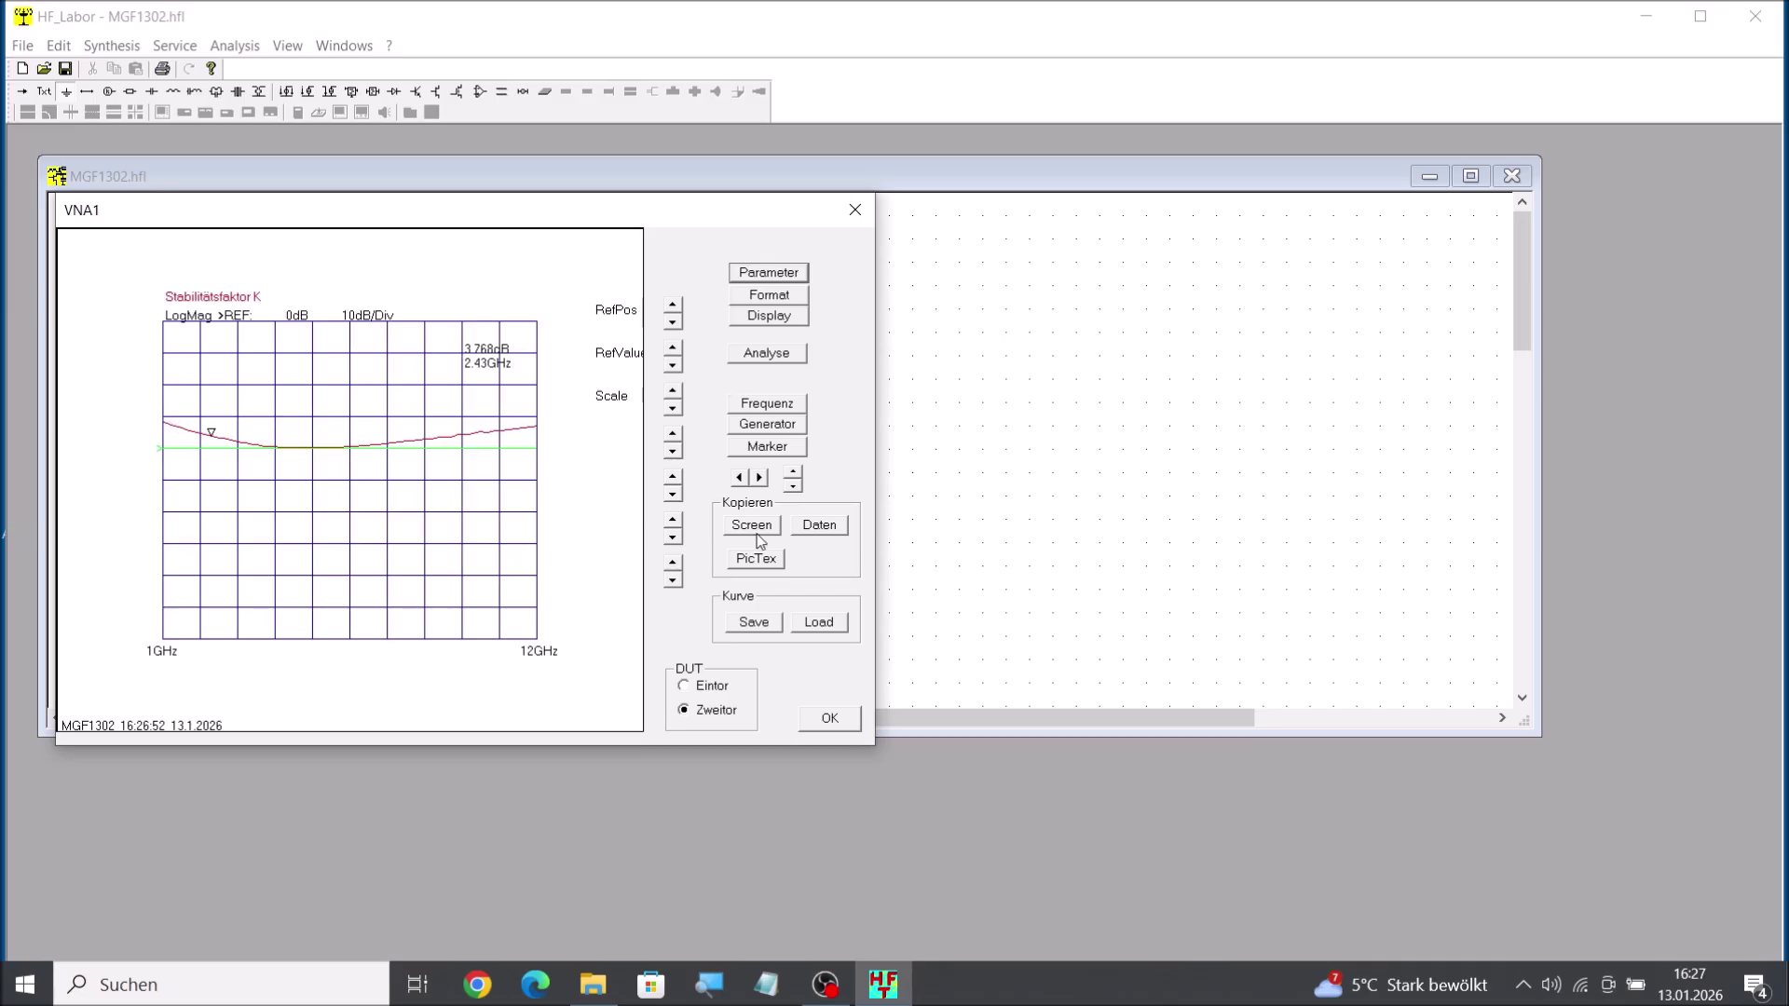
Examine the stability factor K across the frequency range by moving the marker along the curve, ending at 8.37 GHz.
click(738, 478)
click(738, 478)
click(739, 478)
click(739, 478)
click(760, 478)
click(760, 478)
click(760, 477)
click(760, 478)
click(760, 478)
click(760, 478)
click(760, 478)
click(761, 478)
click(760, 478)
click(761, 478)
click(760, 478)
click(760, 478)
click(760, 478)
click(761, 478)
click(760, 478)
click(761, 478)
click(760, 478)
click(760, 478)
click(761, 478)
click(760, 478)
click(760, 478)
click(761, 478)
click(760, 478)
click(760, 478)
click(760, 478)
click(761, 478)
click(761, 478)
click(760, 478)
click(760, 478)
click(747, 483)
click(746, 483)
click(746, 483)
click(746, 484)
click(746, 484)
click(746, 484)
click(746, 483)
click(746, 483)
click(746, 484)
click(746, 483)
click(746, 484)
click(746, 484)
click(746, 484)
click(746, 483)
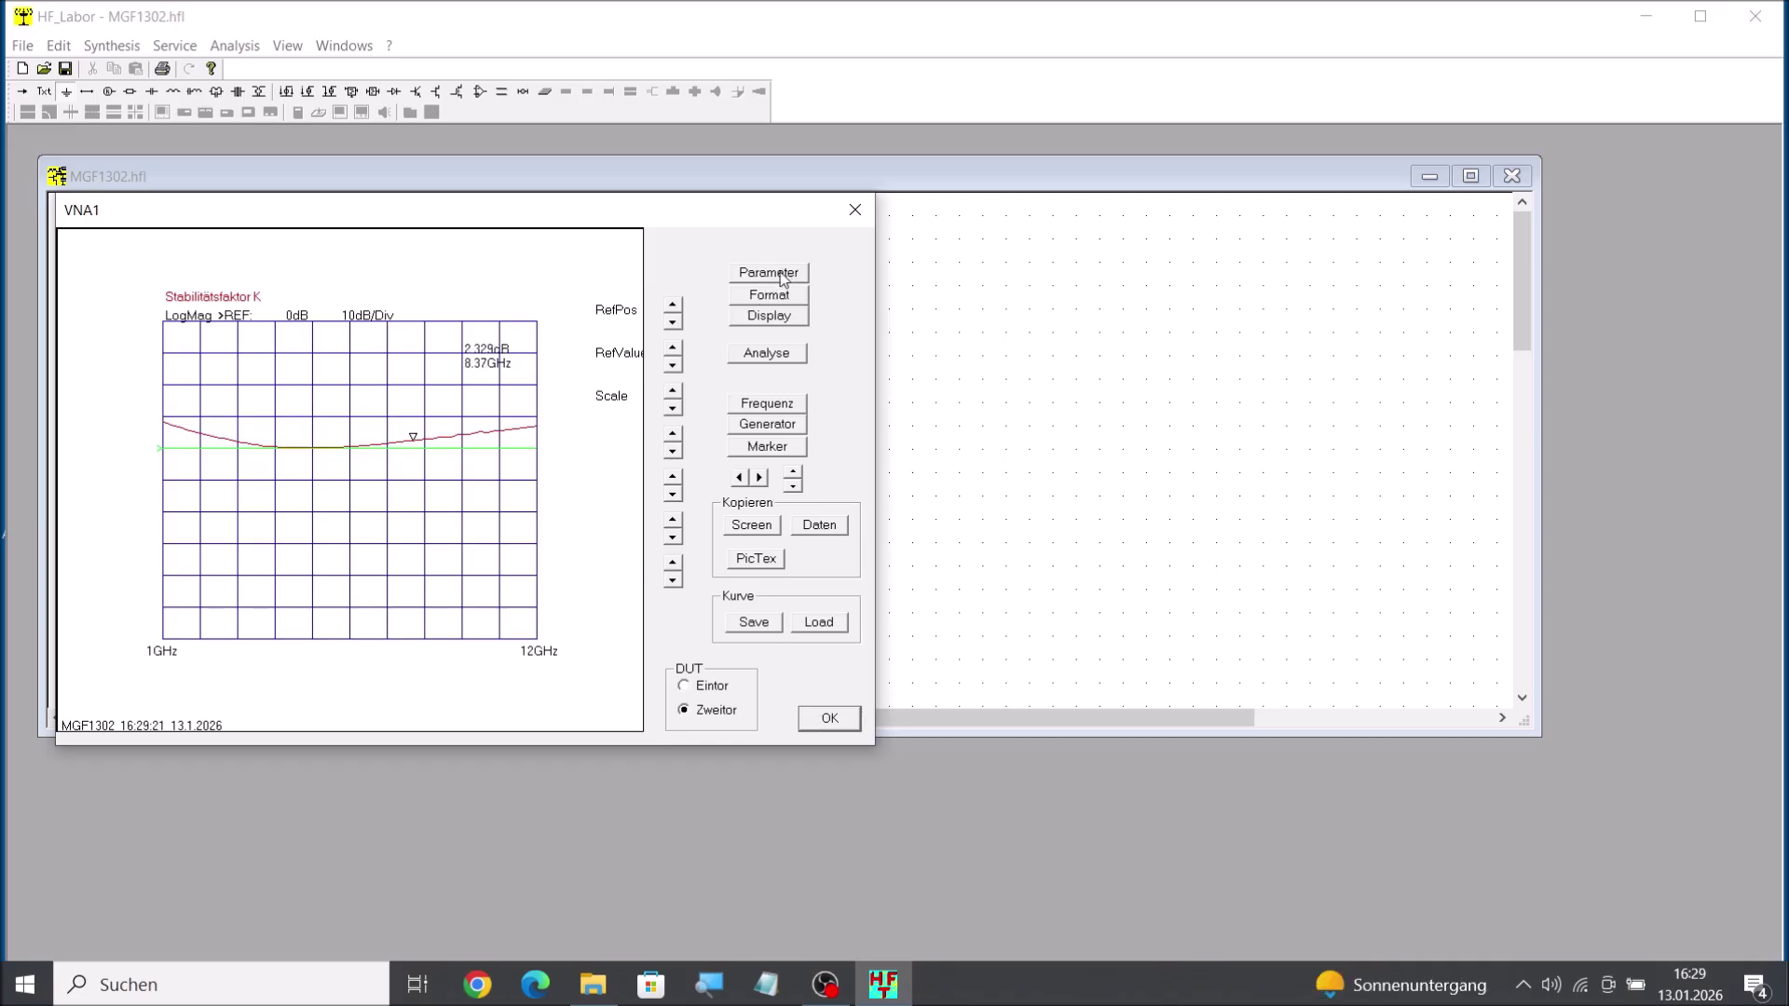
Change the plotted parameter from stability factor K to Y21.
click(779, 278)
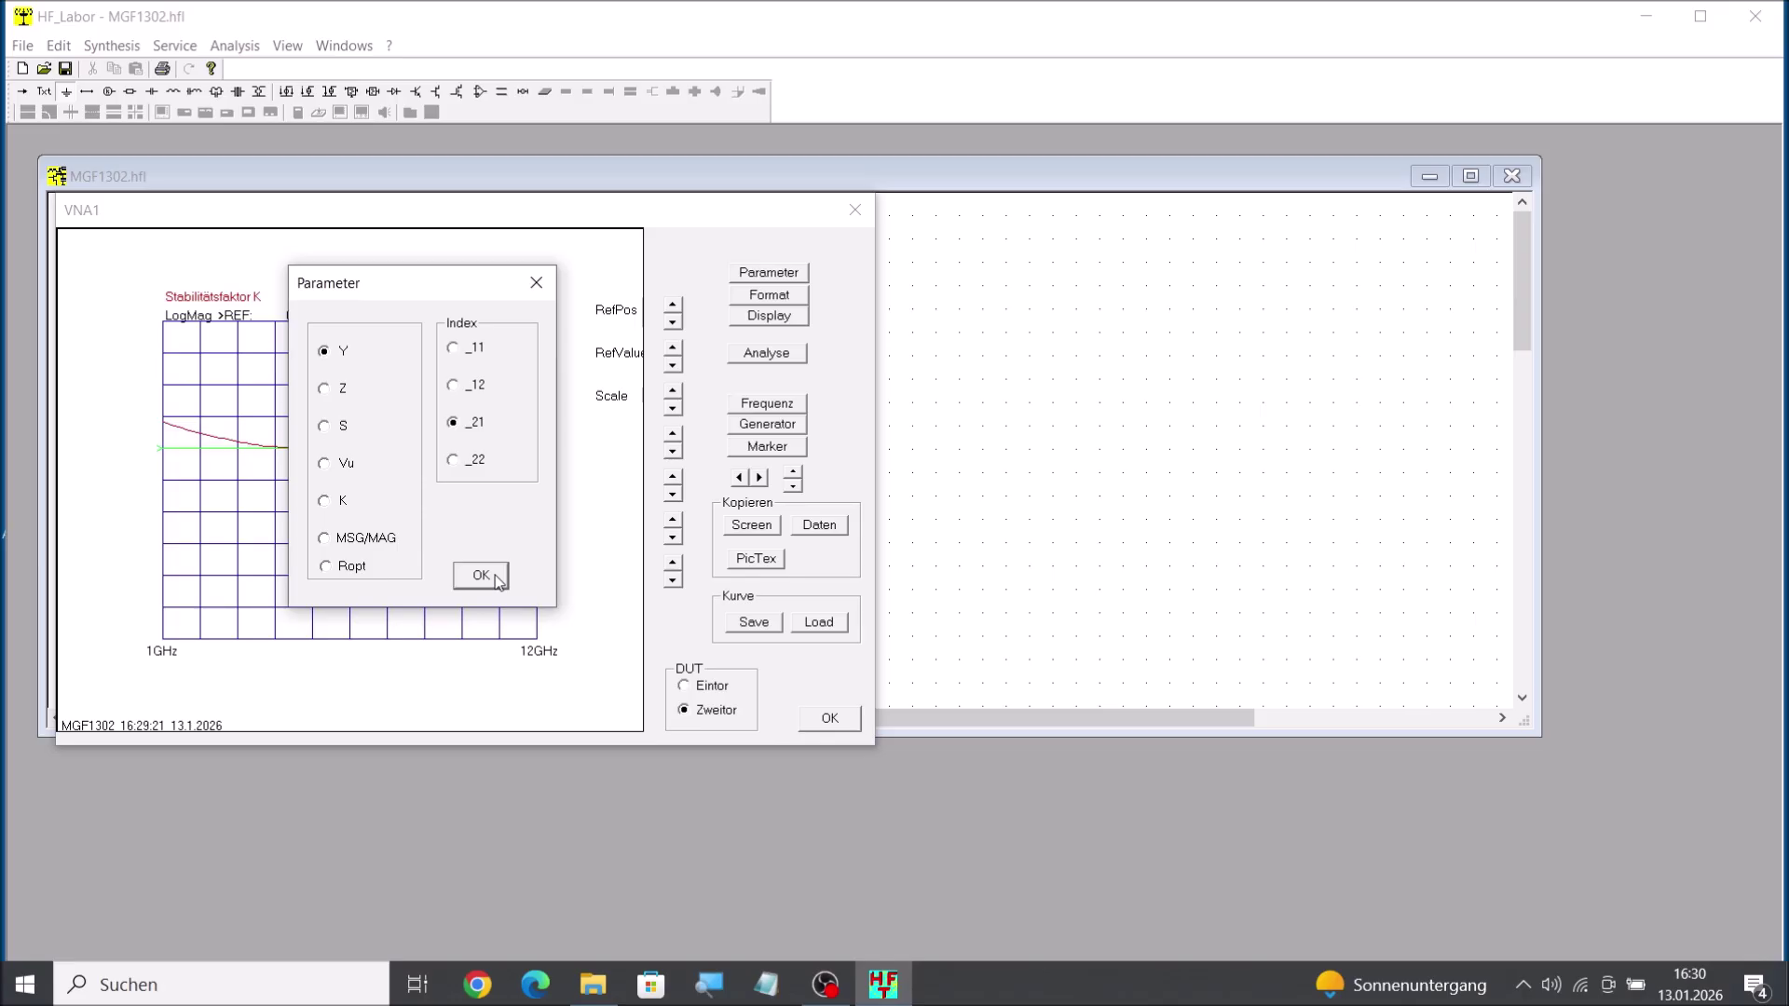
click(495, 574)
click(779, 273)
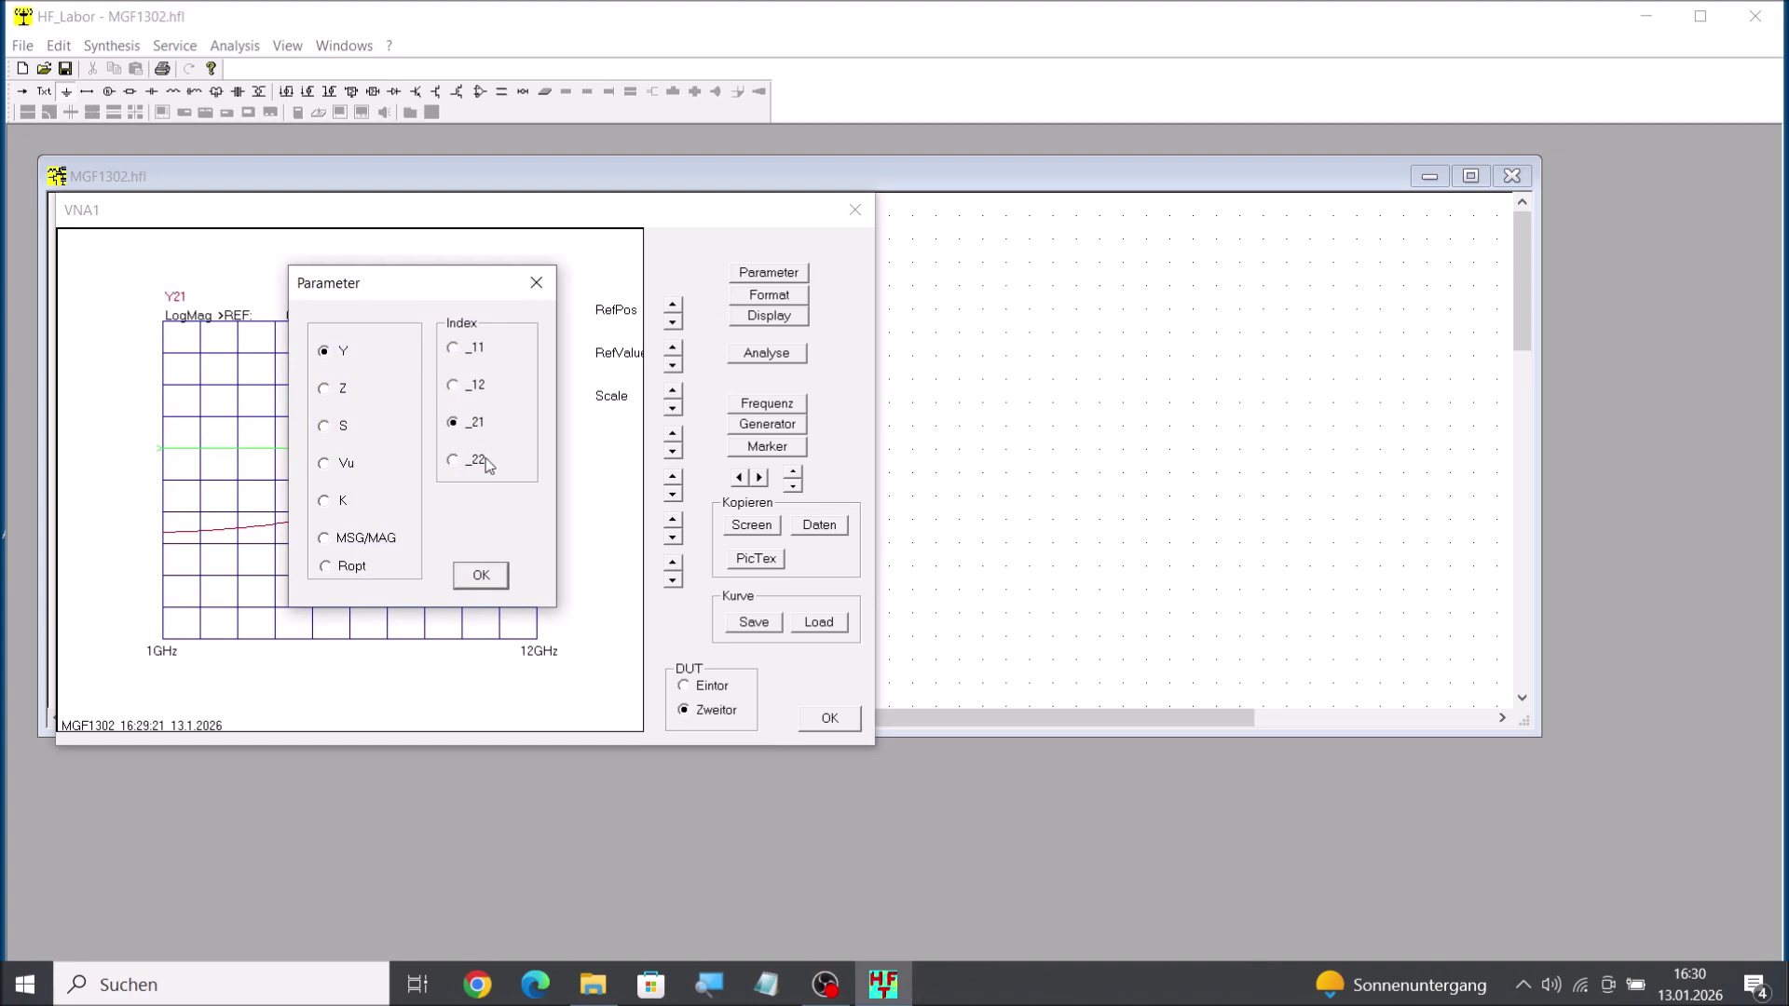
click(482, 577)
Switch the Y21 plot to the RecPlane format and show the load stability circle.
click(779, 296)
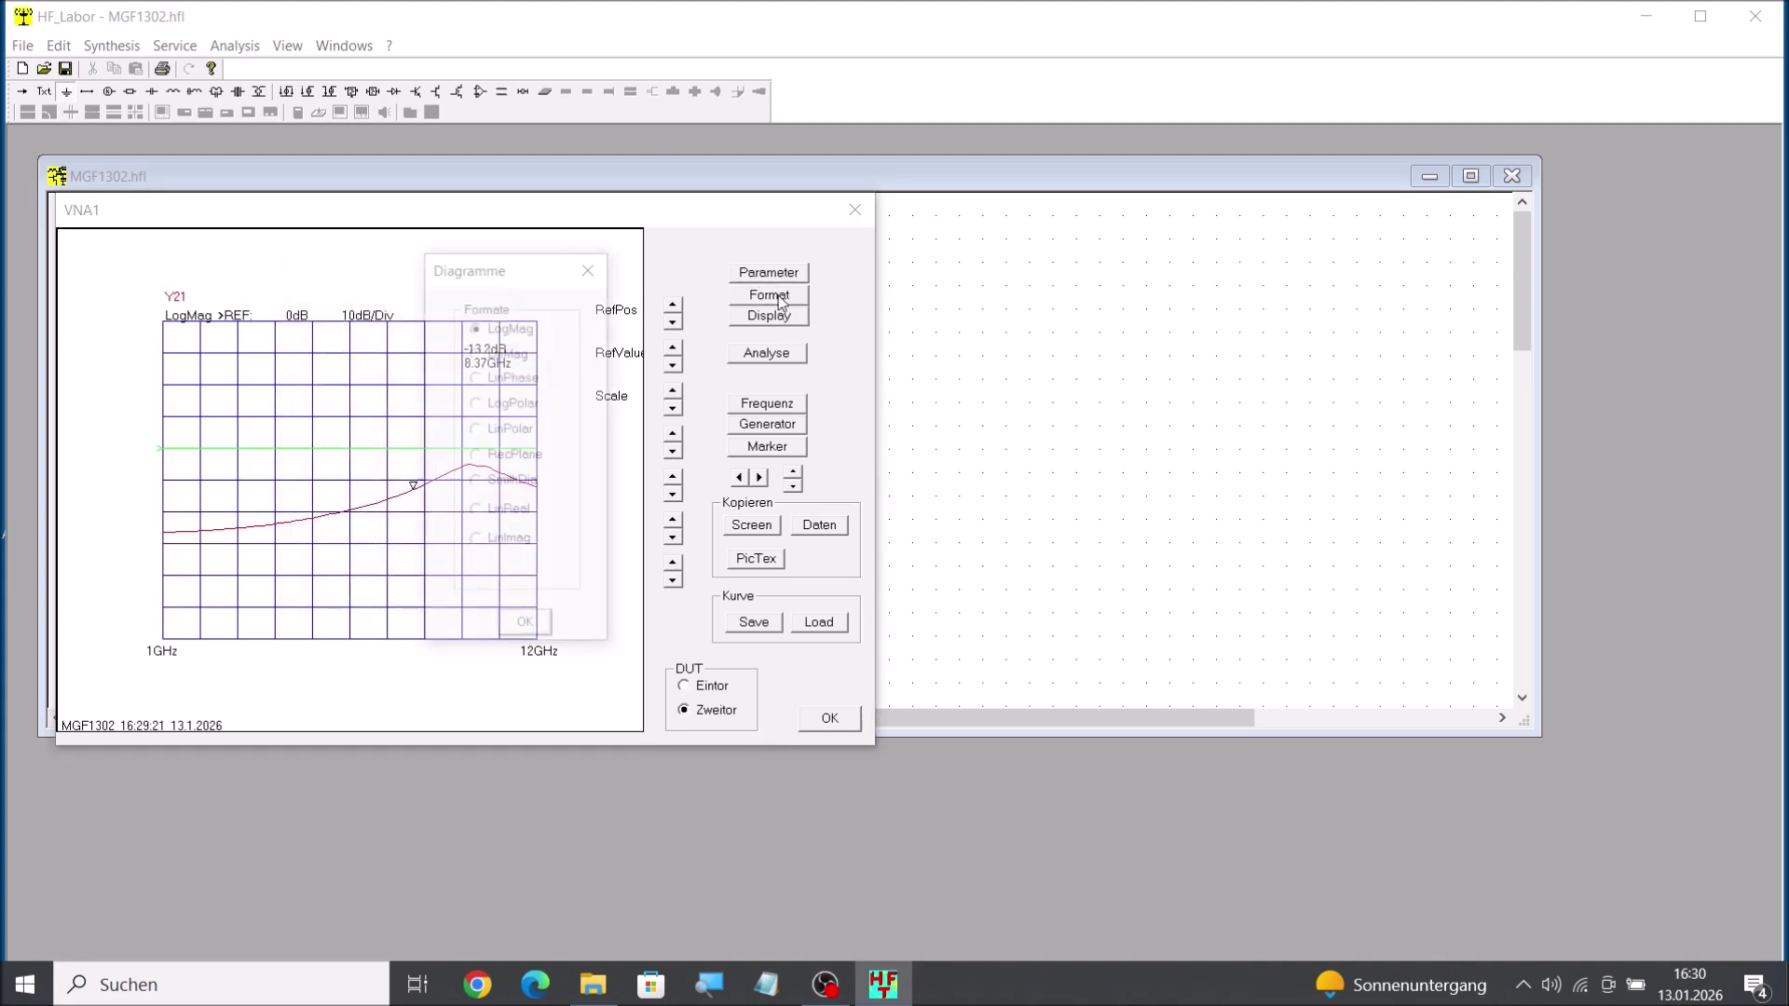
click(478, 457)
click(527, 626)
click(672, 562)
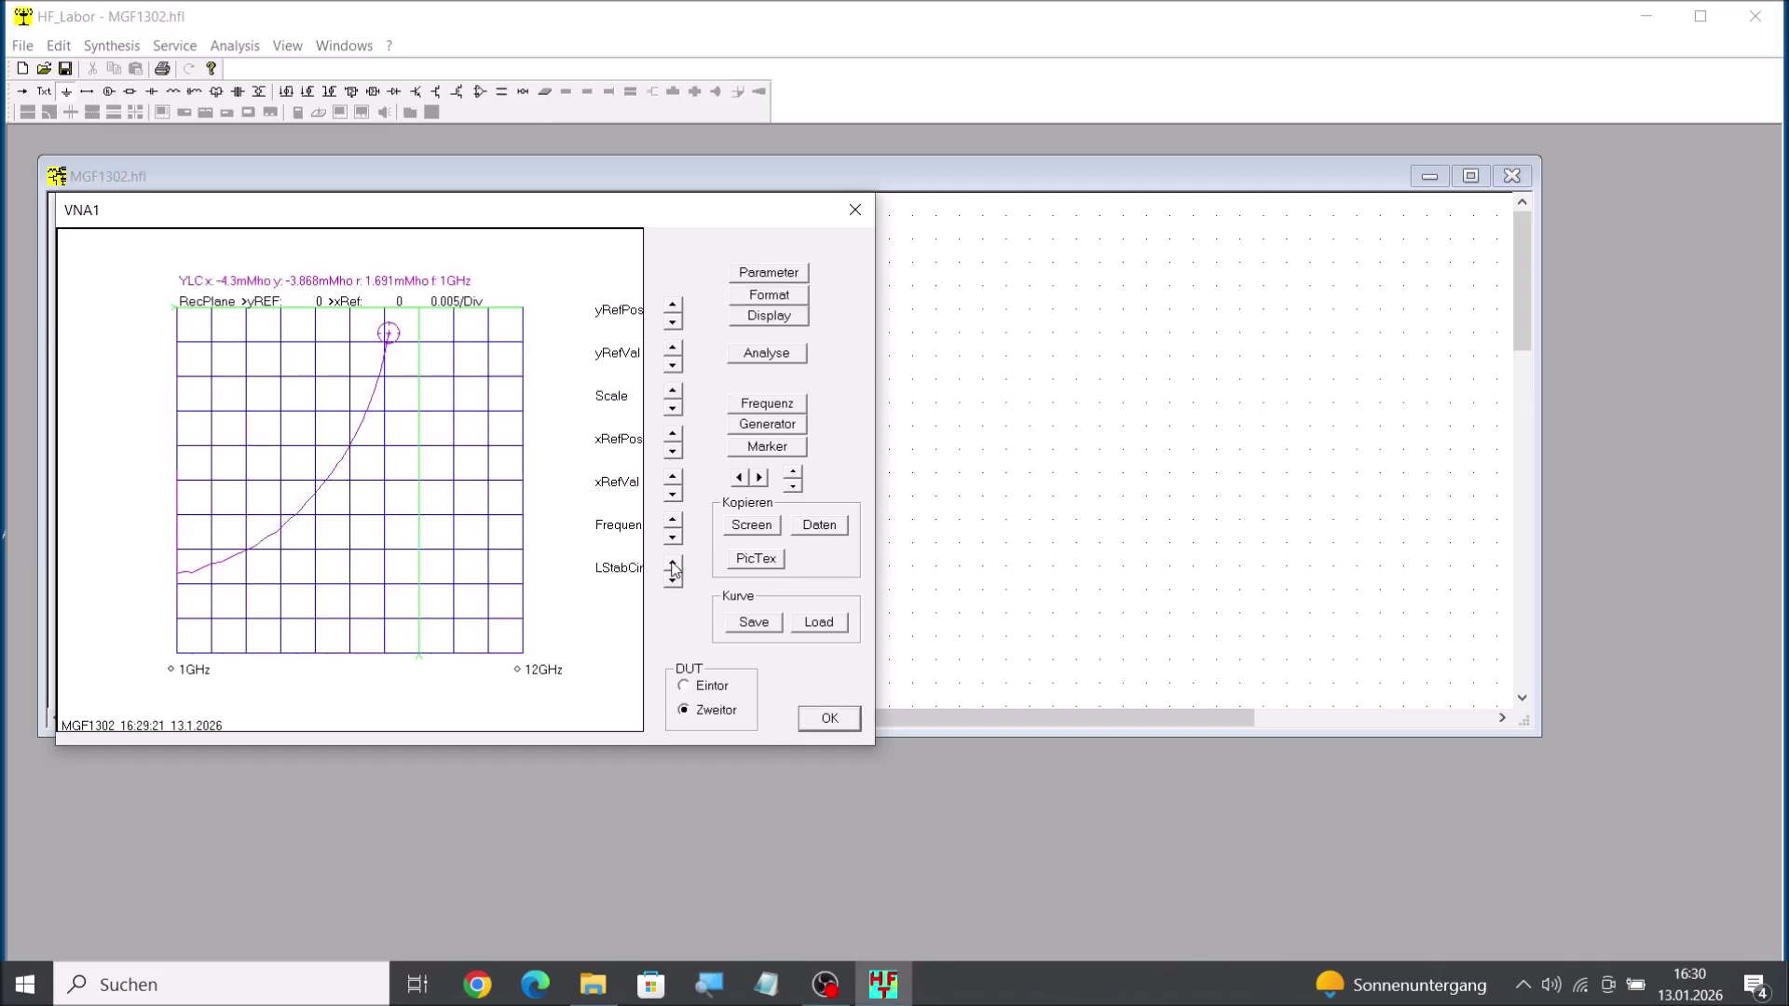
Show the generator stability circle in the RecPlane plot and follow it from 1 GHz up to 5.84 GHz.
click(673, 569)
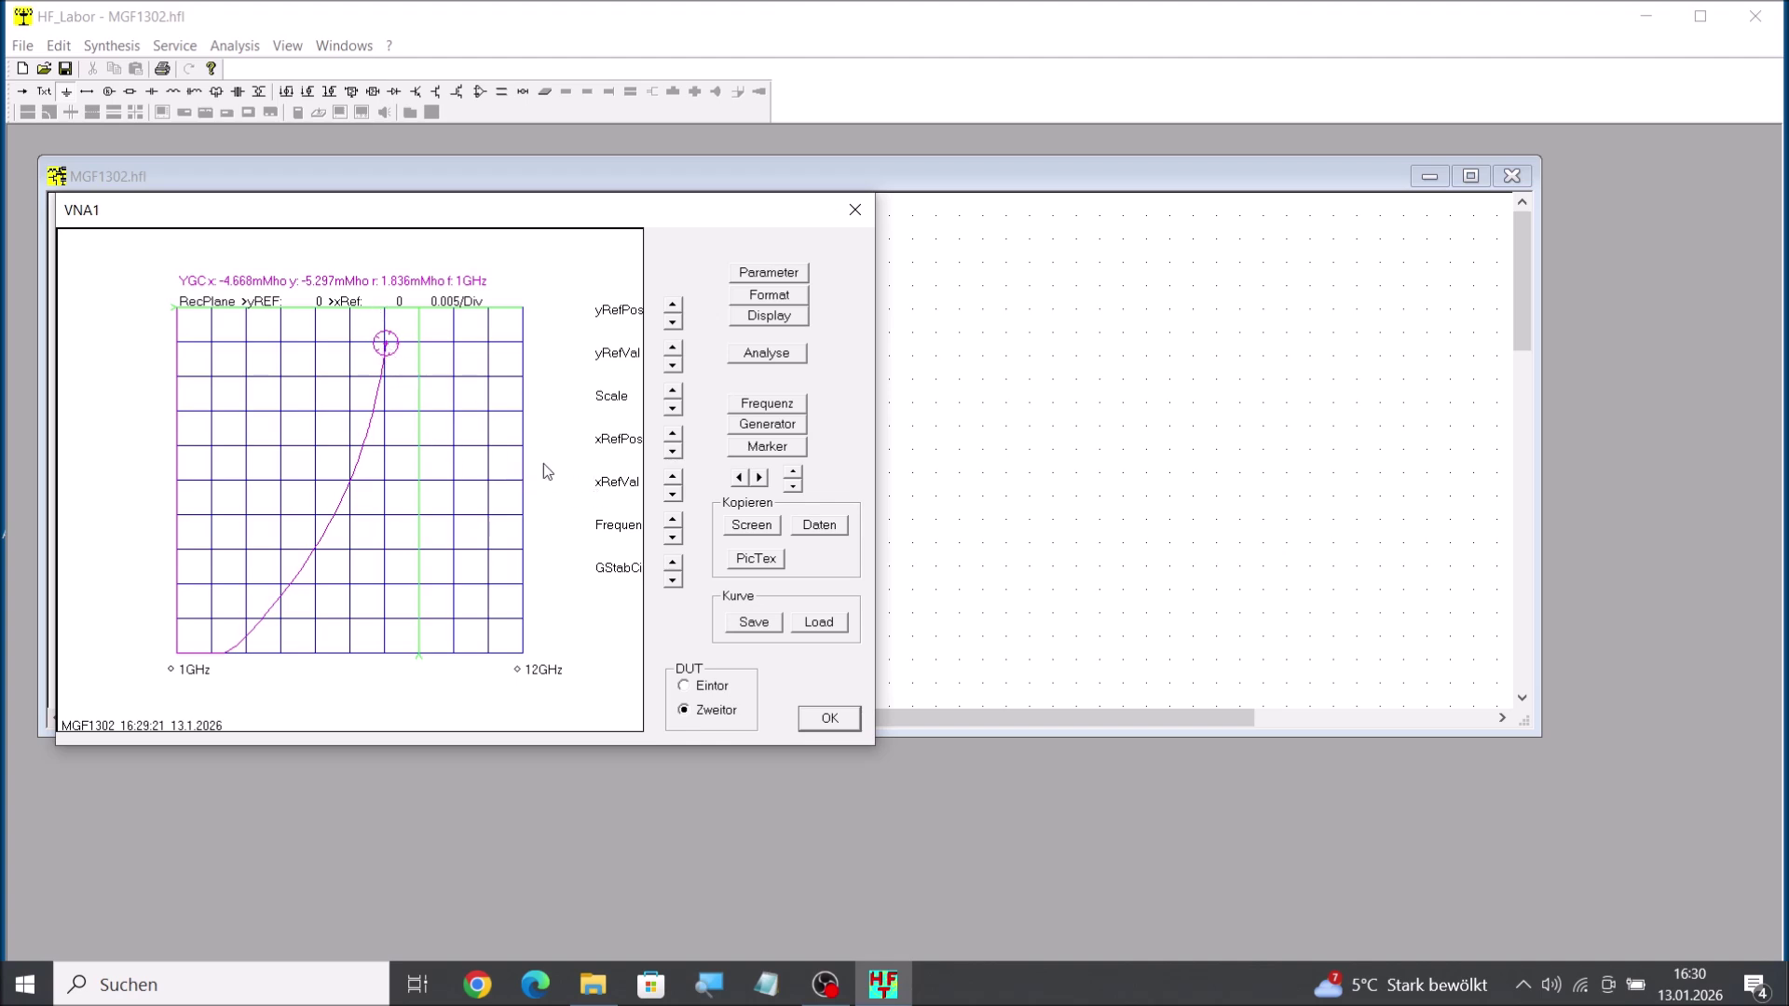
click(675, 521)
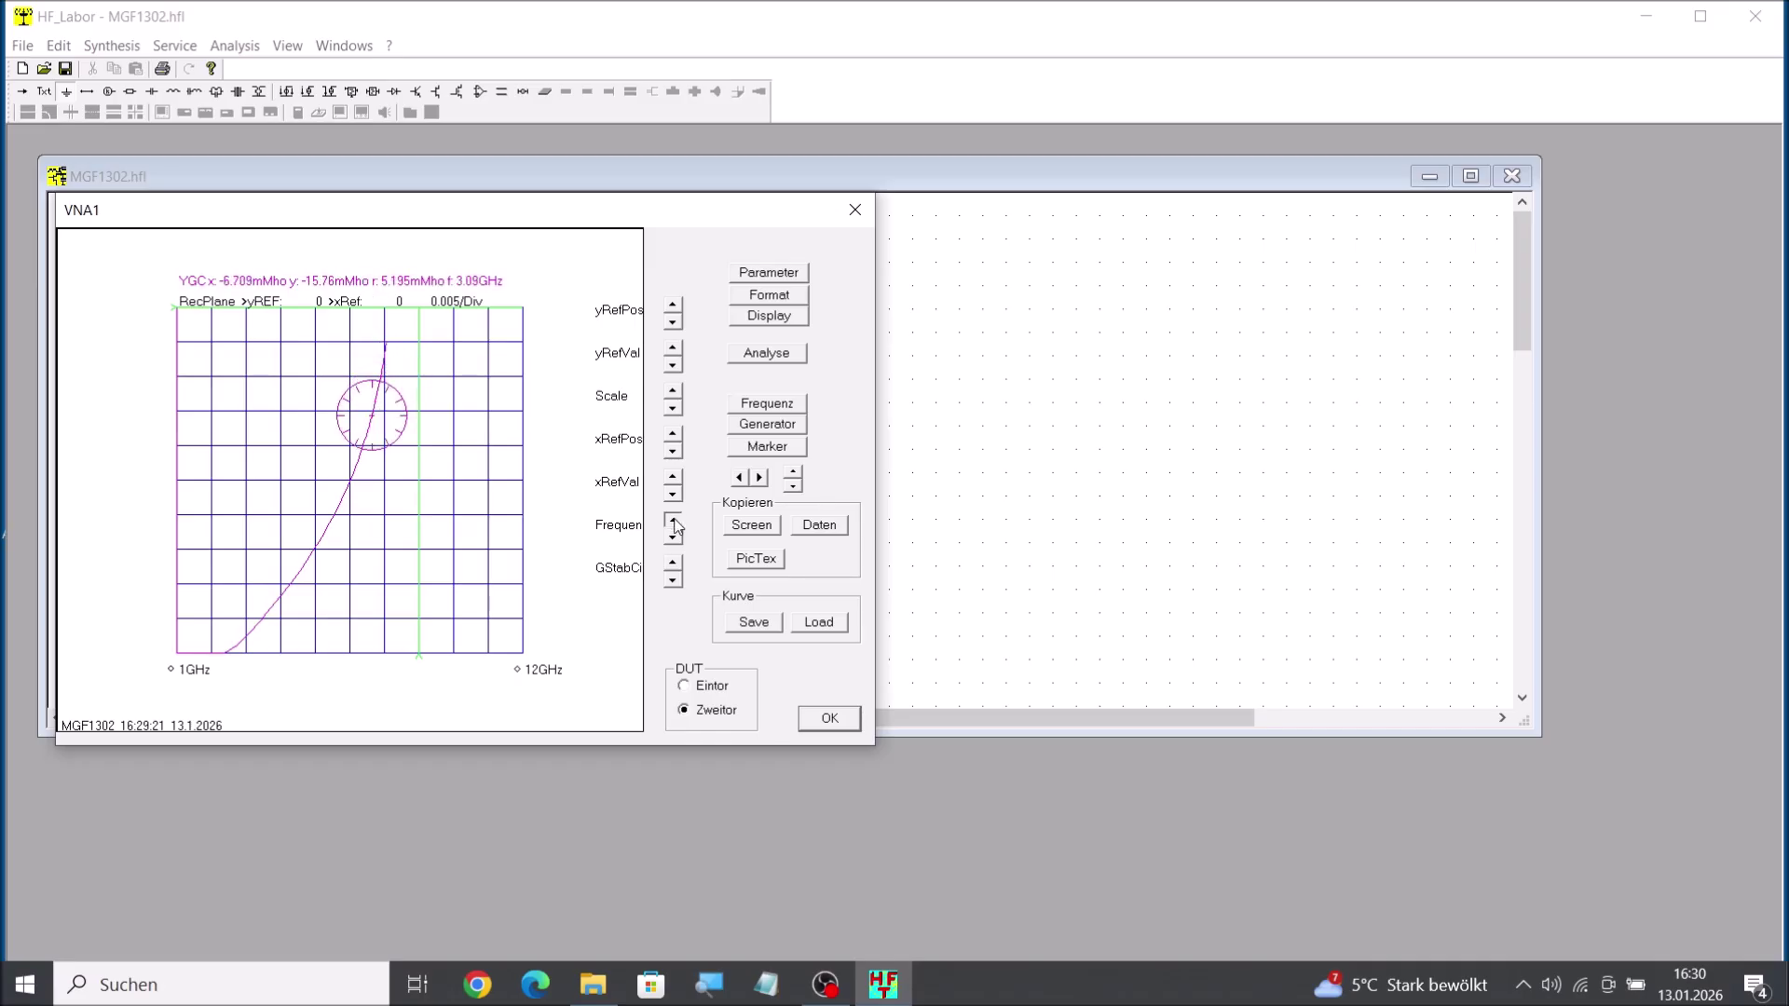
click(674, 521)
click(675, 521)
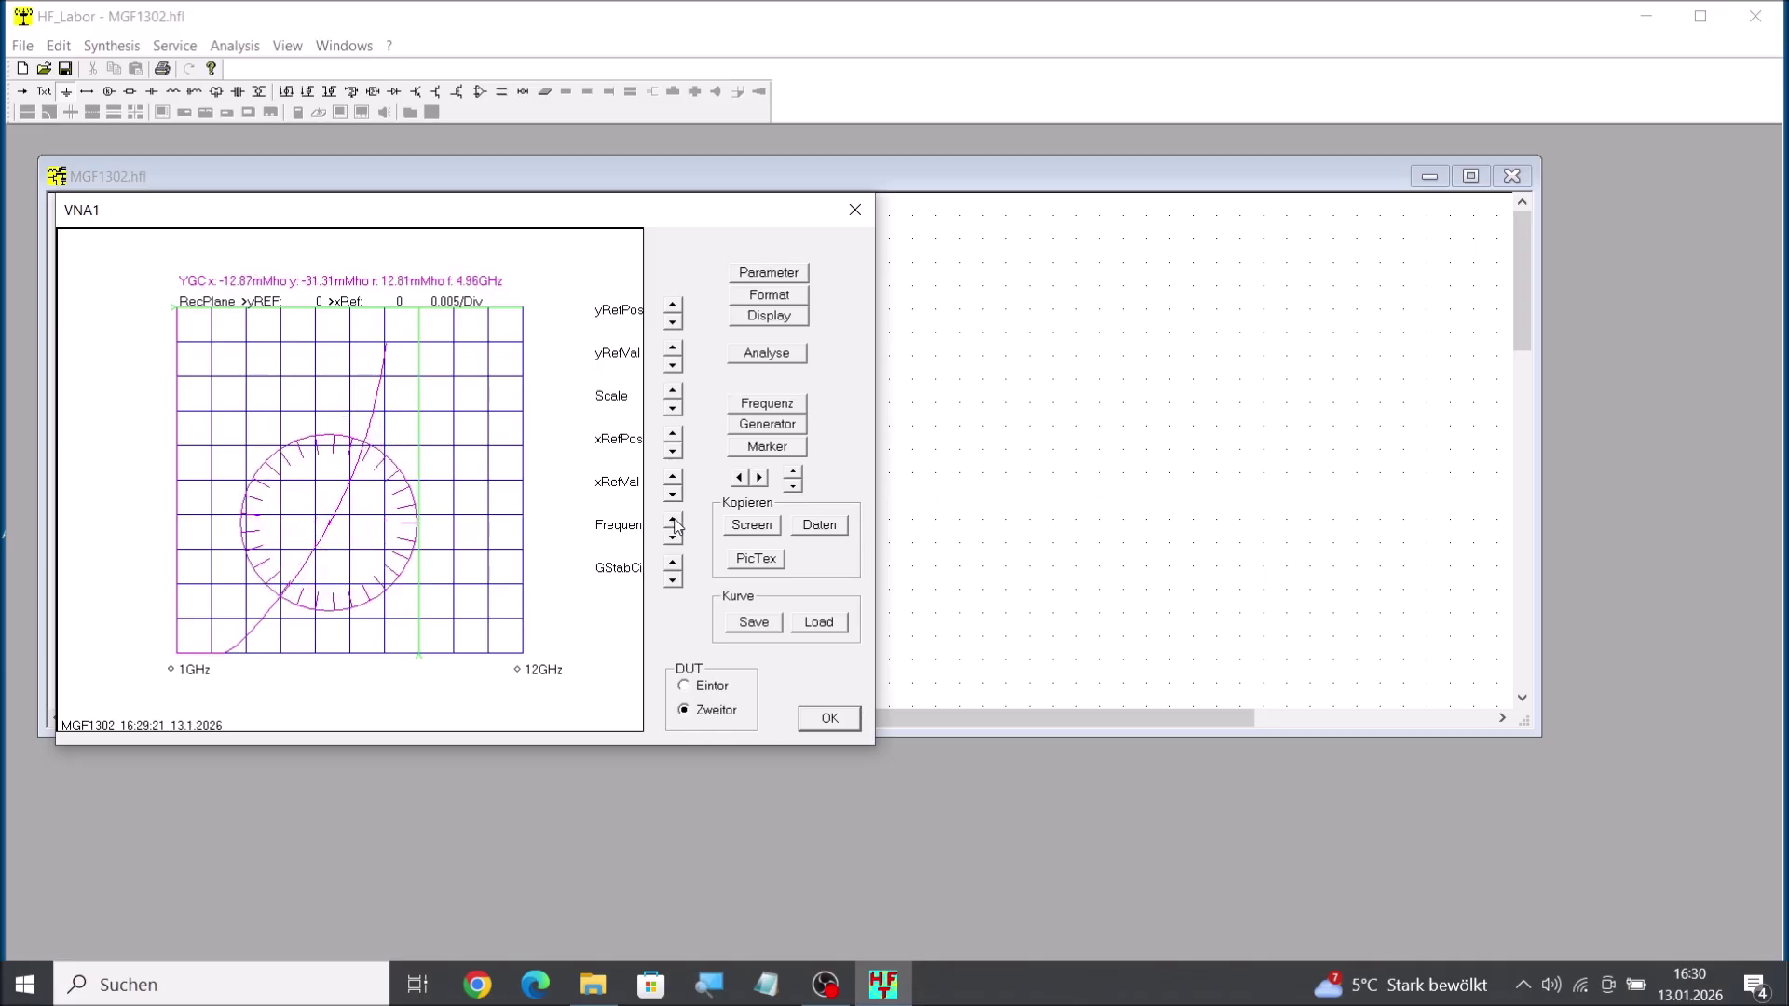
click(674, 520)
click(675, 521)
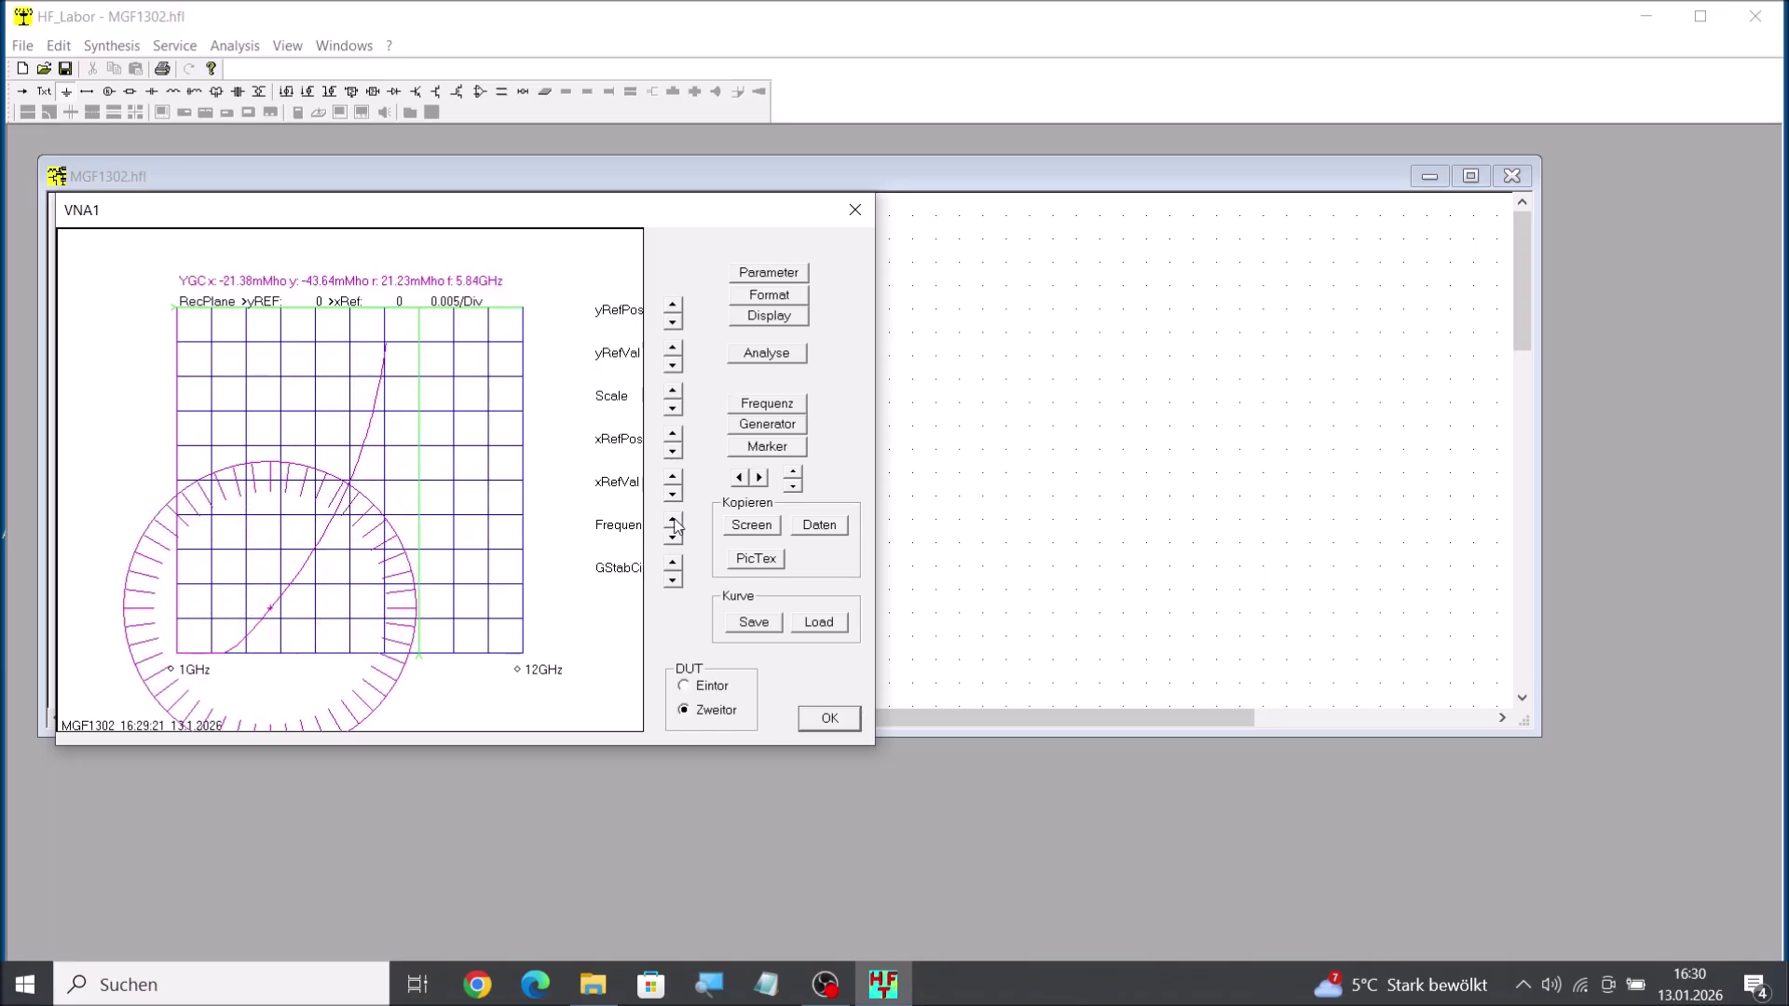
Set the plot scale to 0.01/Div and examine the generator stability circle at higher and lower frequencies, ending at 6.06 GHz.
click(674, 395)
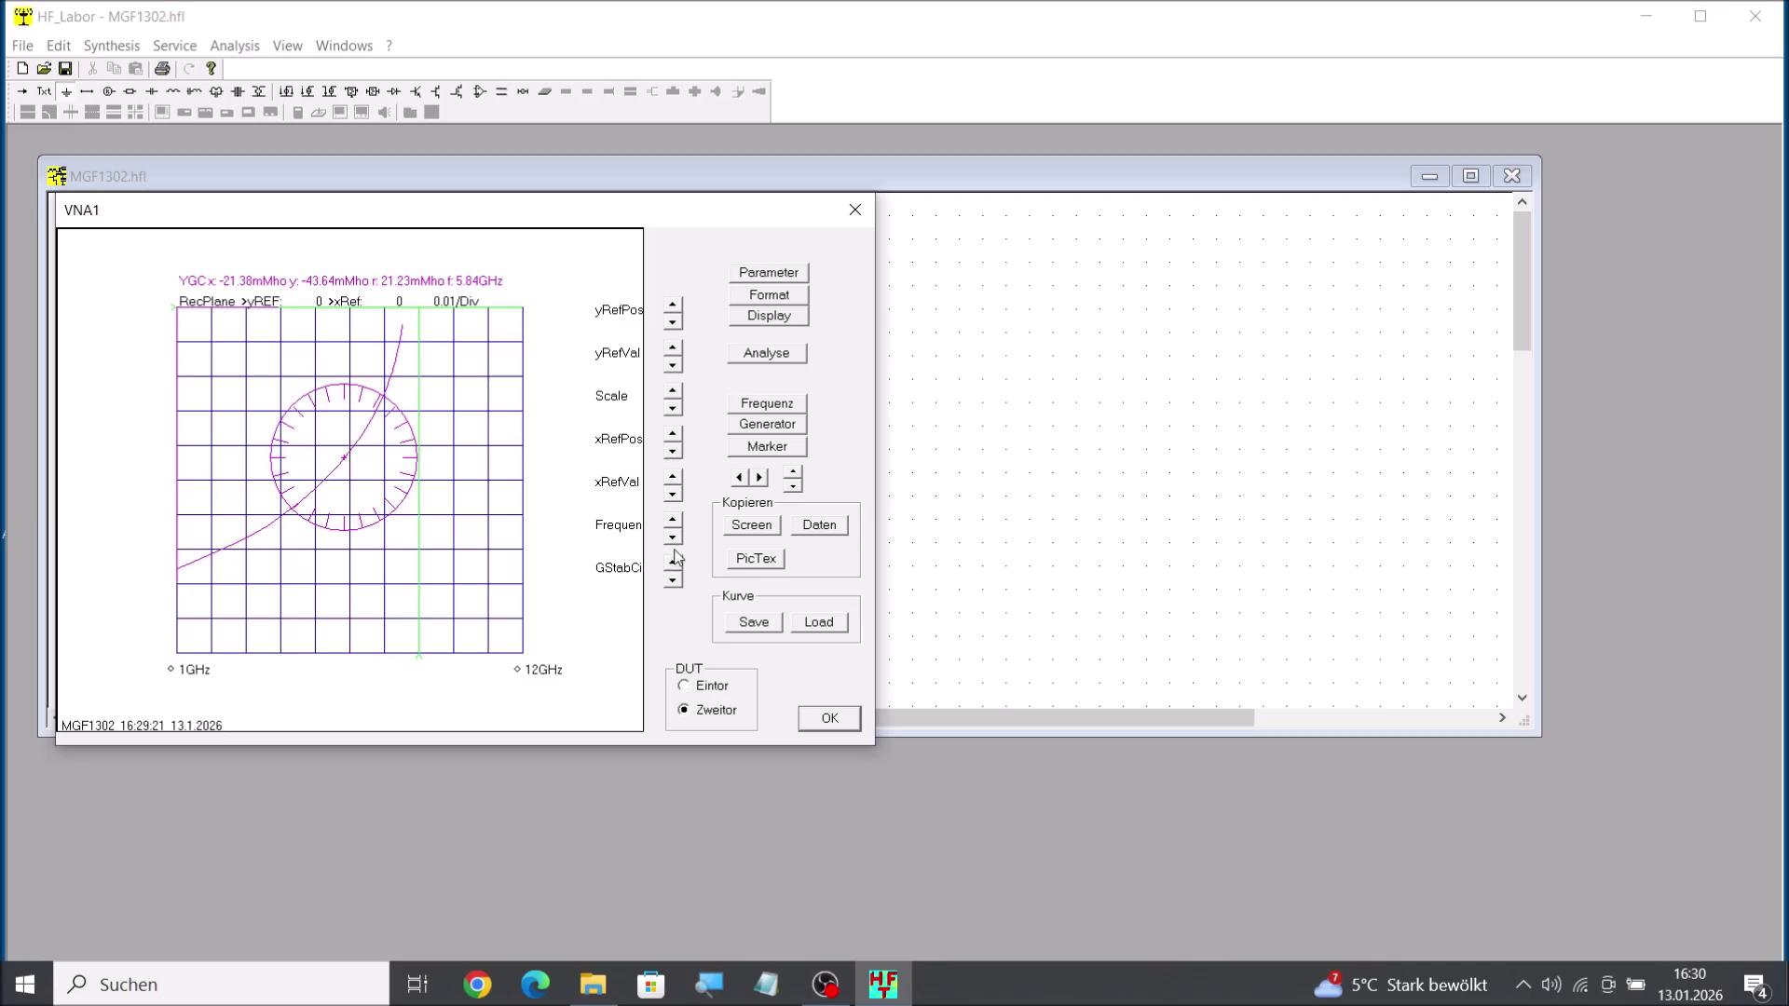
click(672, 520)
click(672, 520)
click(673, 518)
click(673, 518)
click(673, 538)
click(673, 539)
click(673, 540)
click(673, 540)
click(673, 540)
click(673, 540)
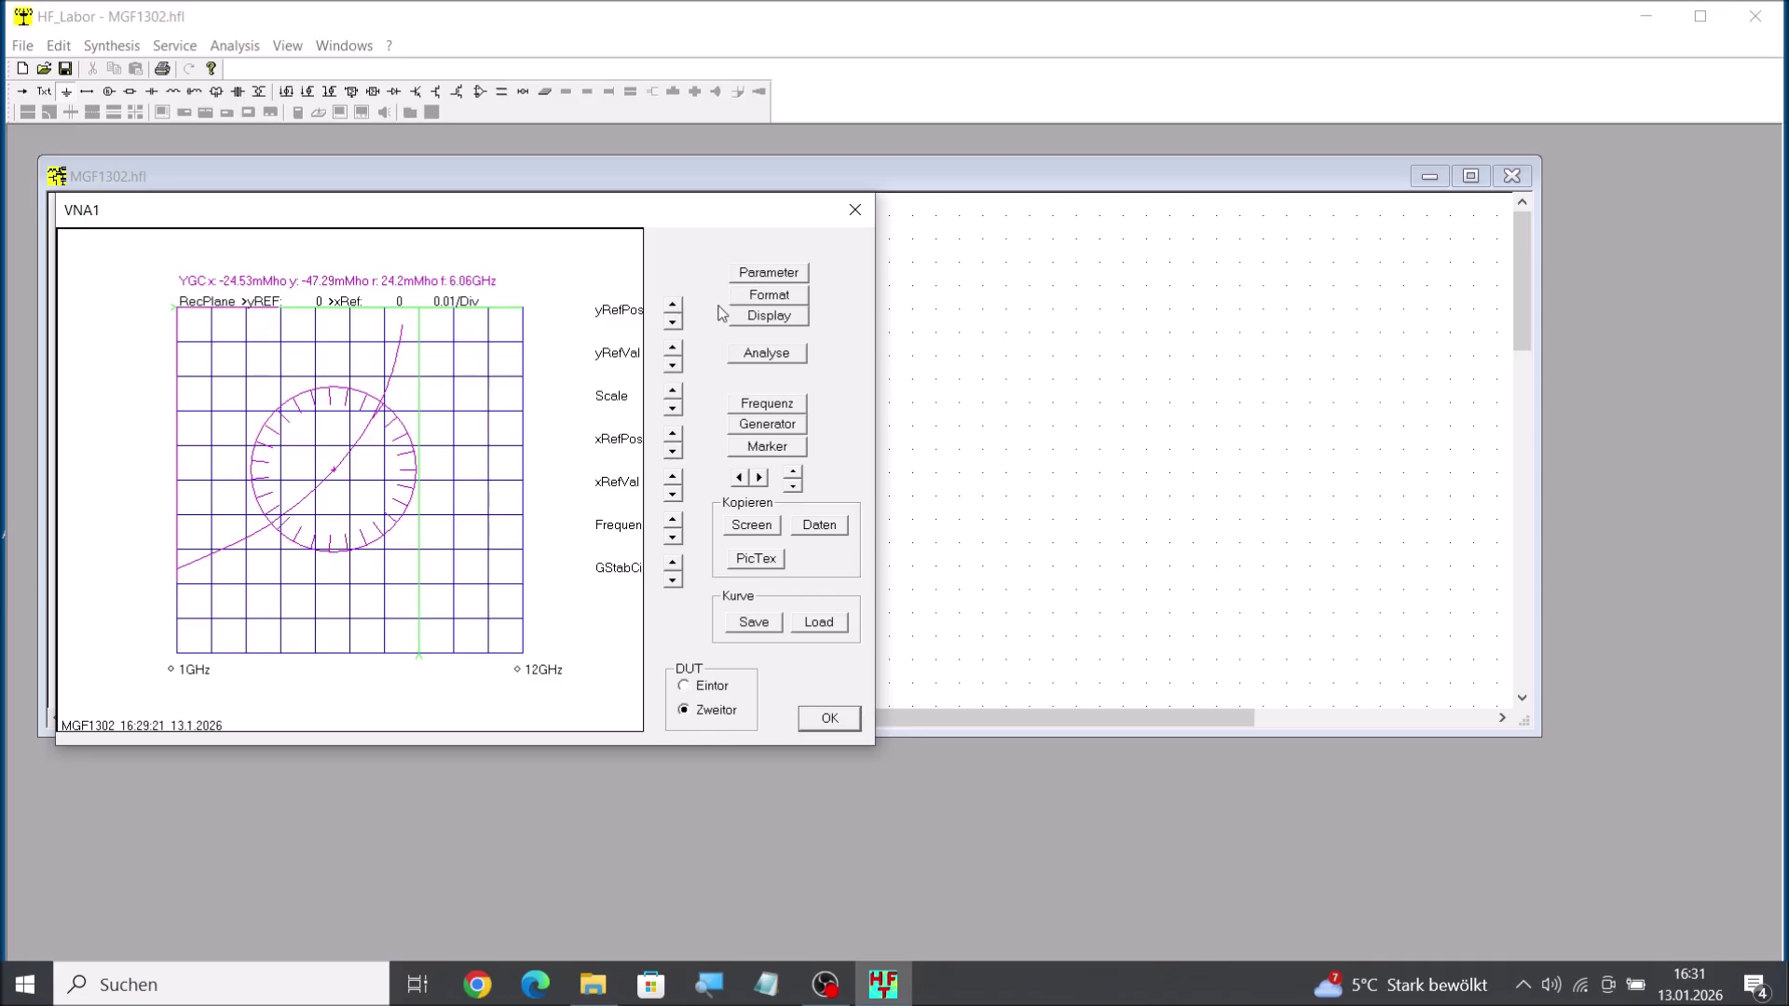
Return to the load stability circle and switch the diagram format to SmithDia.
click(674, 565)
click(675, 565)
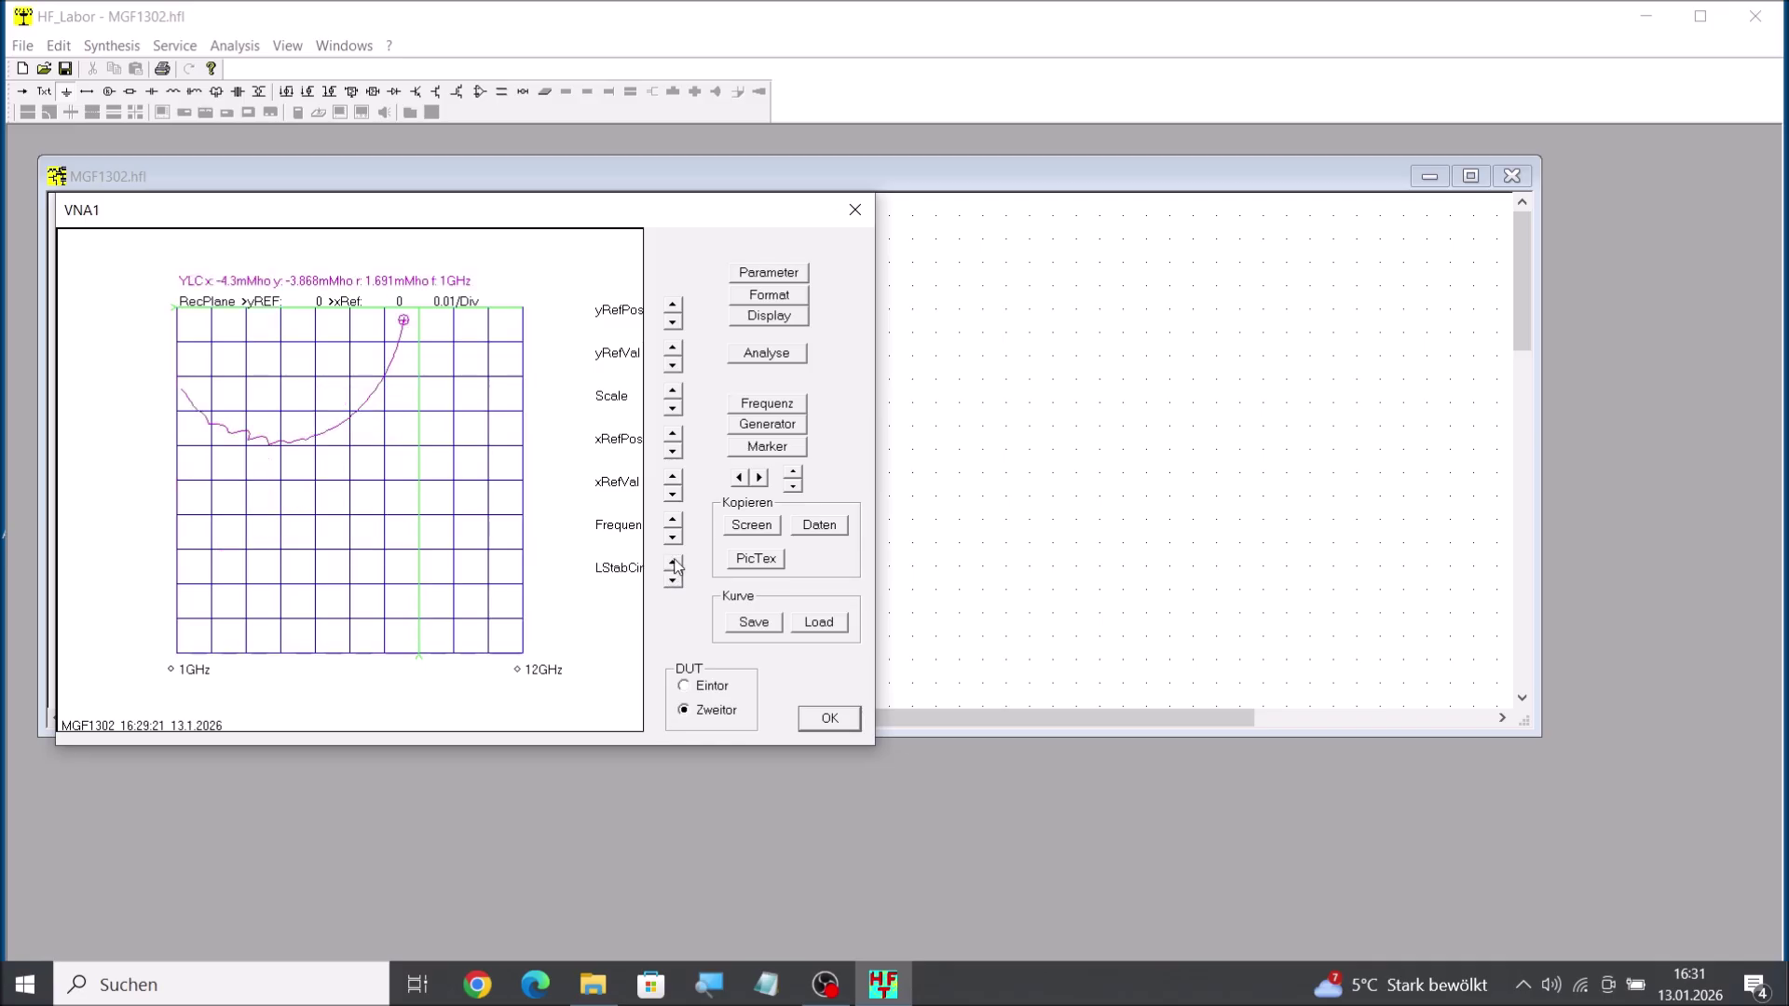
click(760, 298)
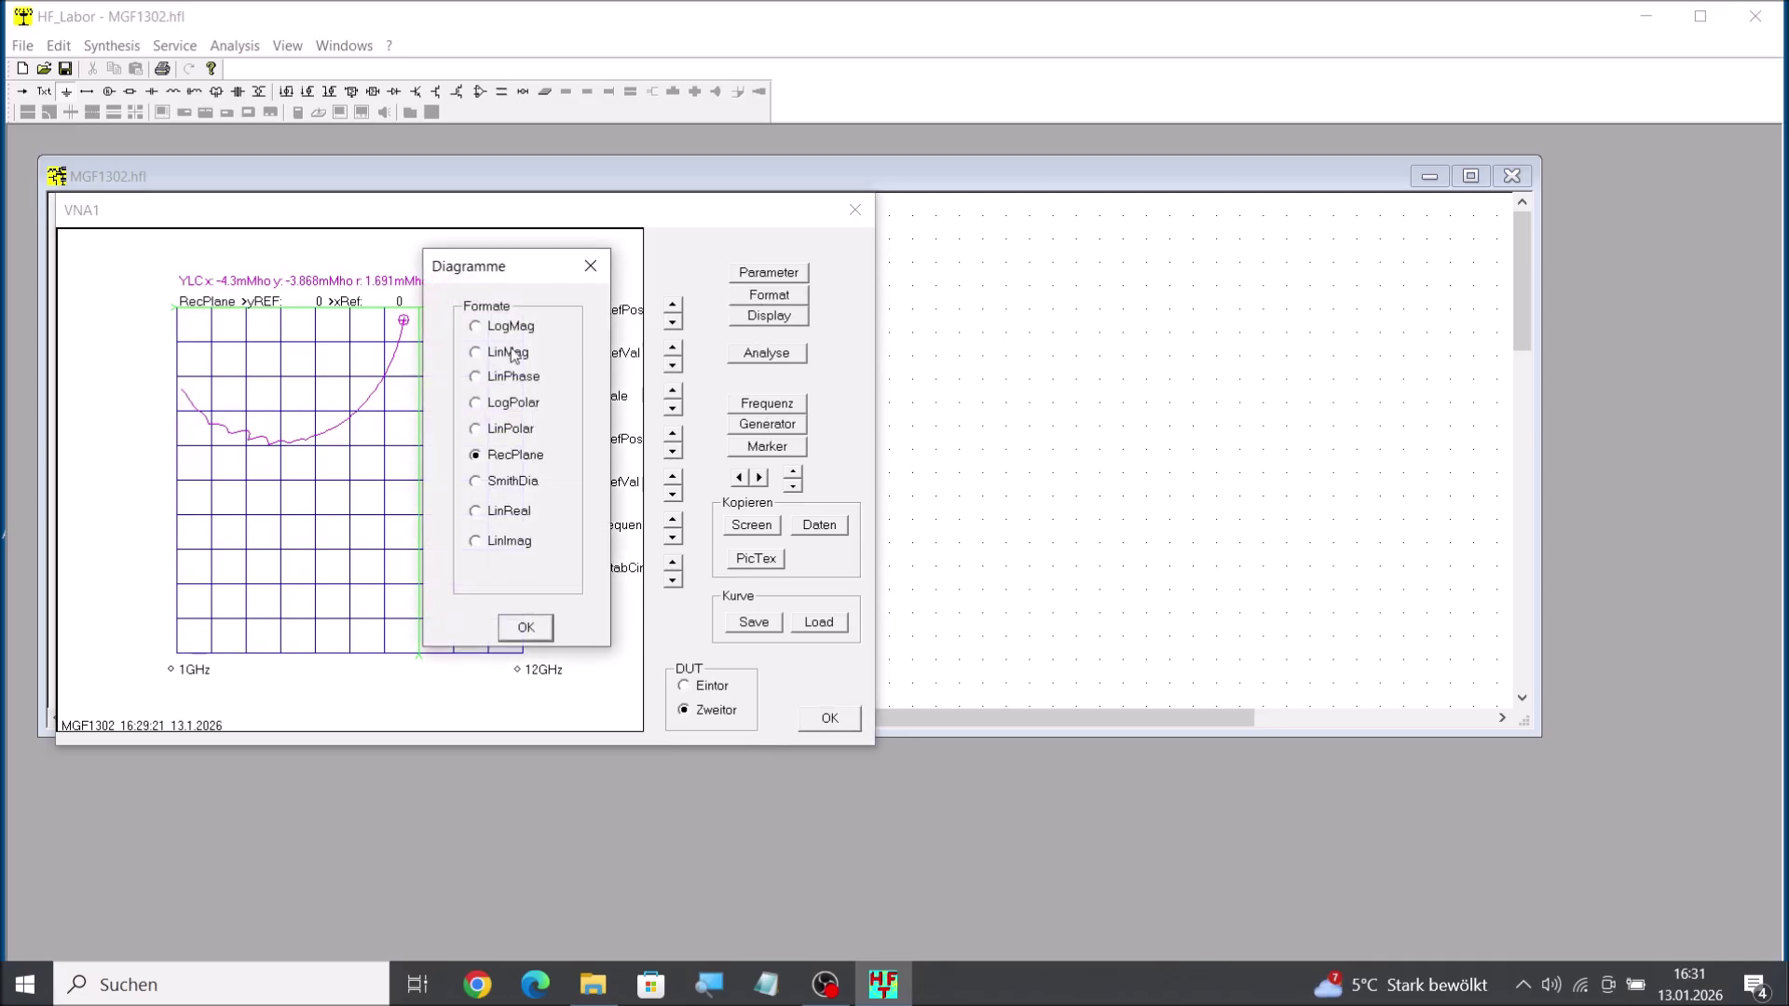
click(477, 483)
click(525, 625)
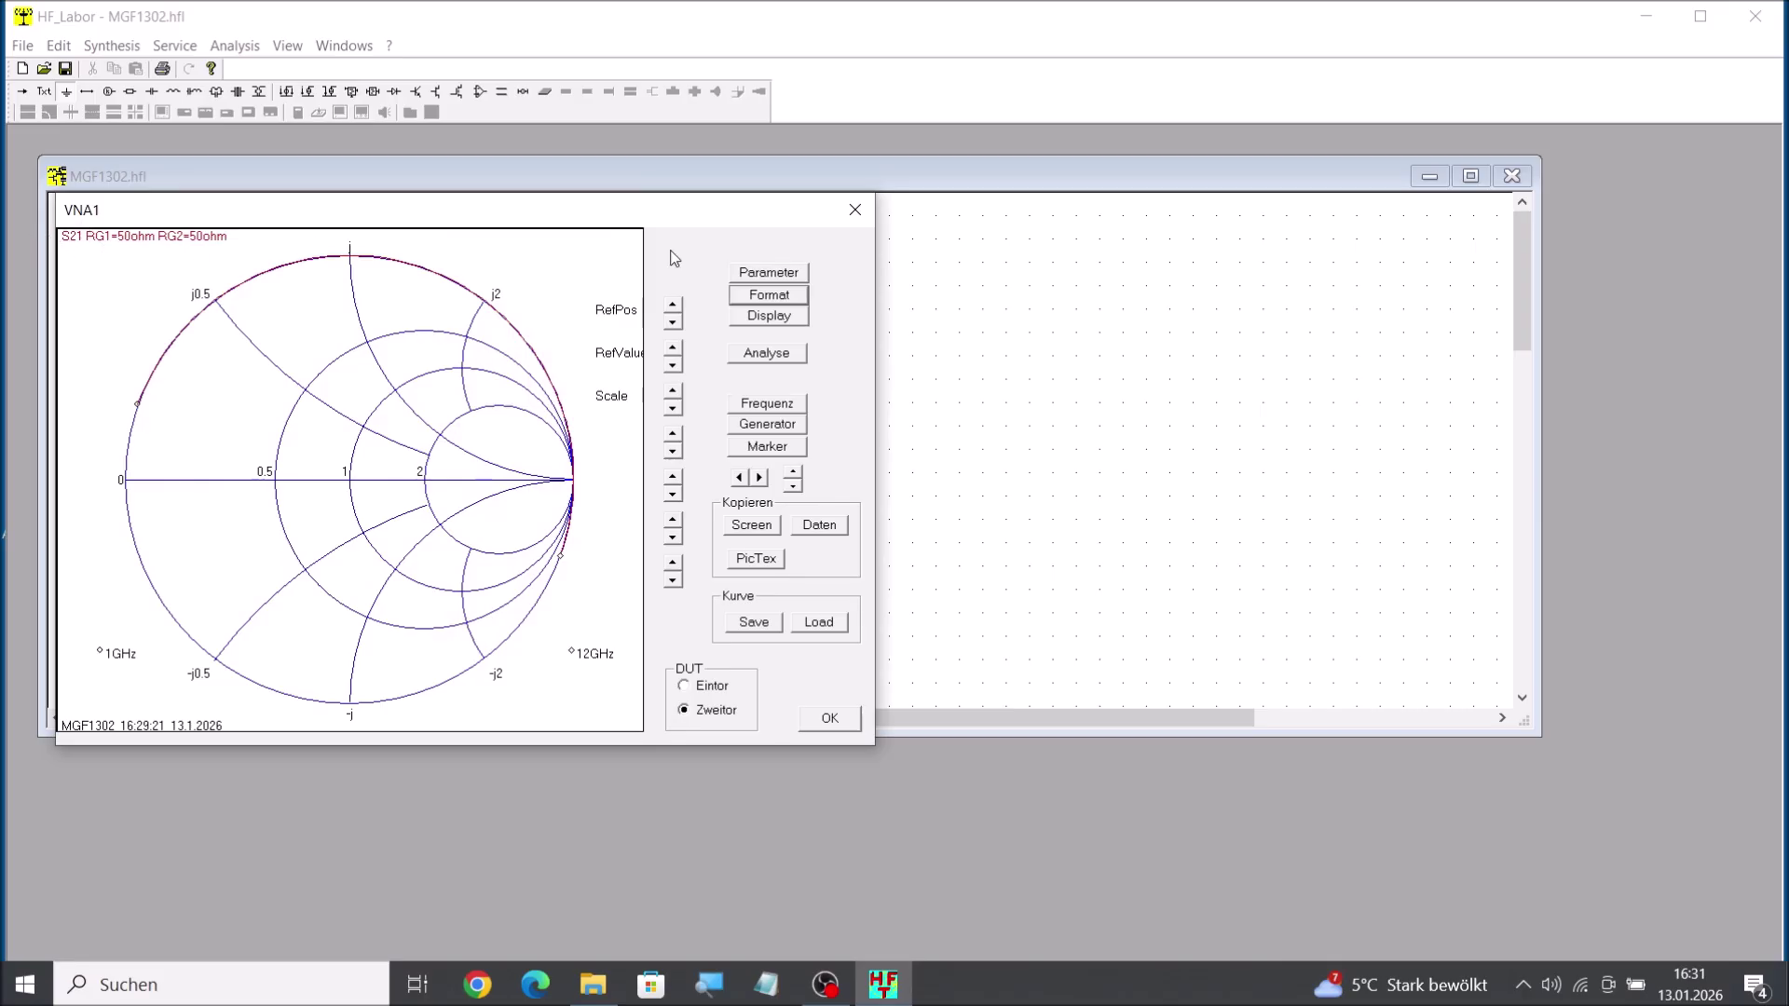
Plot S11 in the Smith chart by changing the parameter index to _11, and close the VNA1 analysis.
click(784, 278)
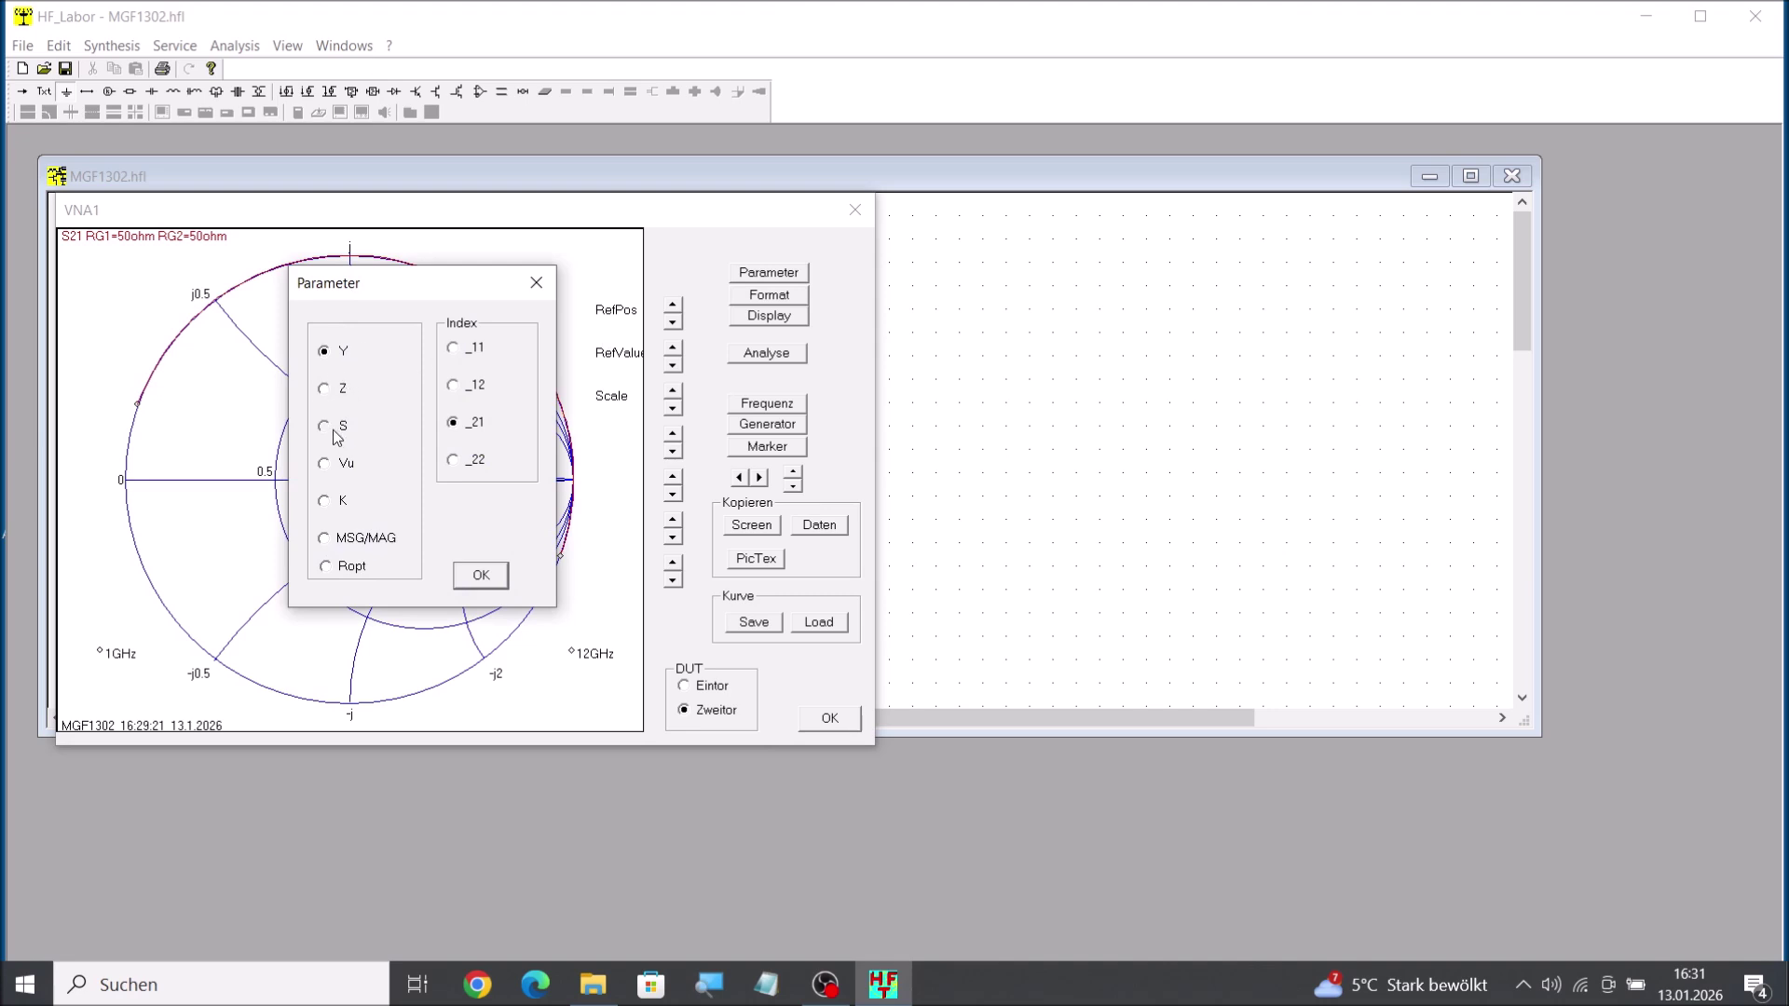
click(453, 352)
click(479, 572)
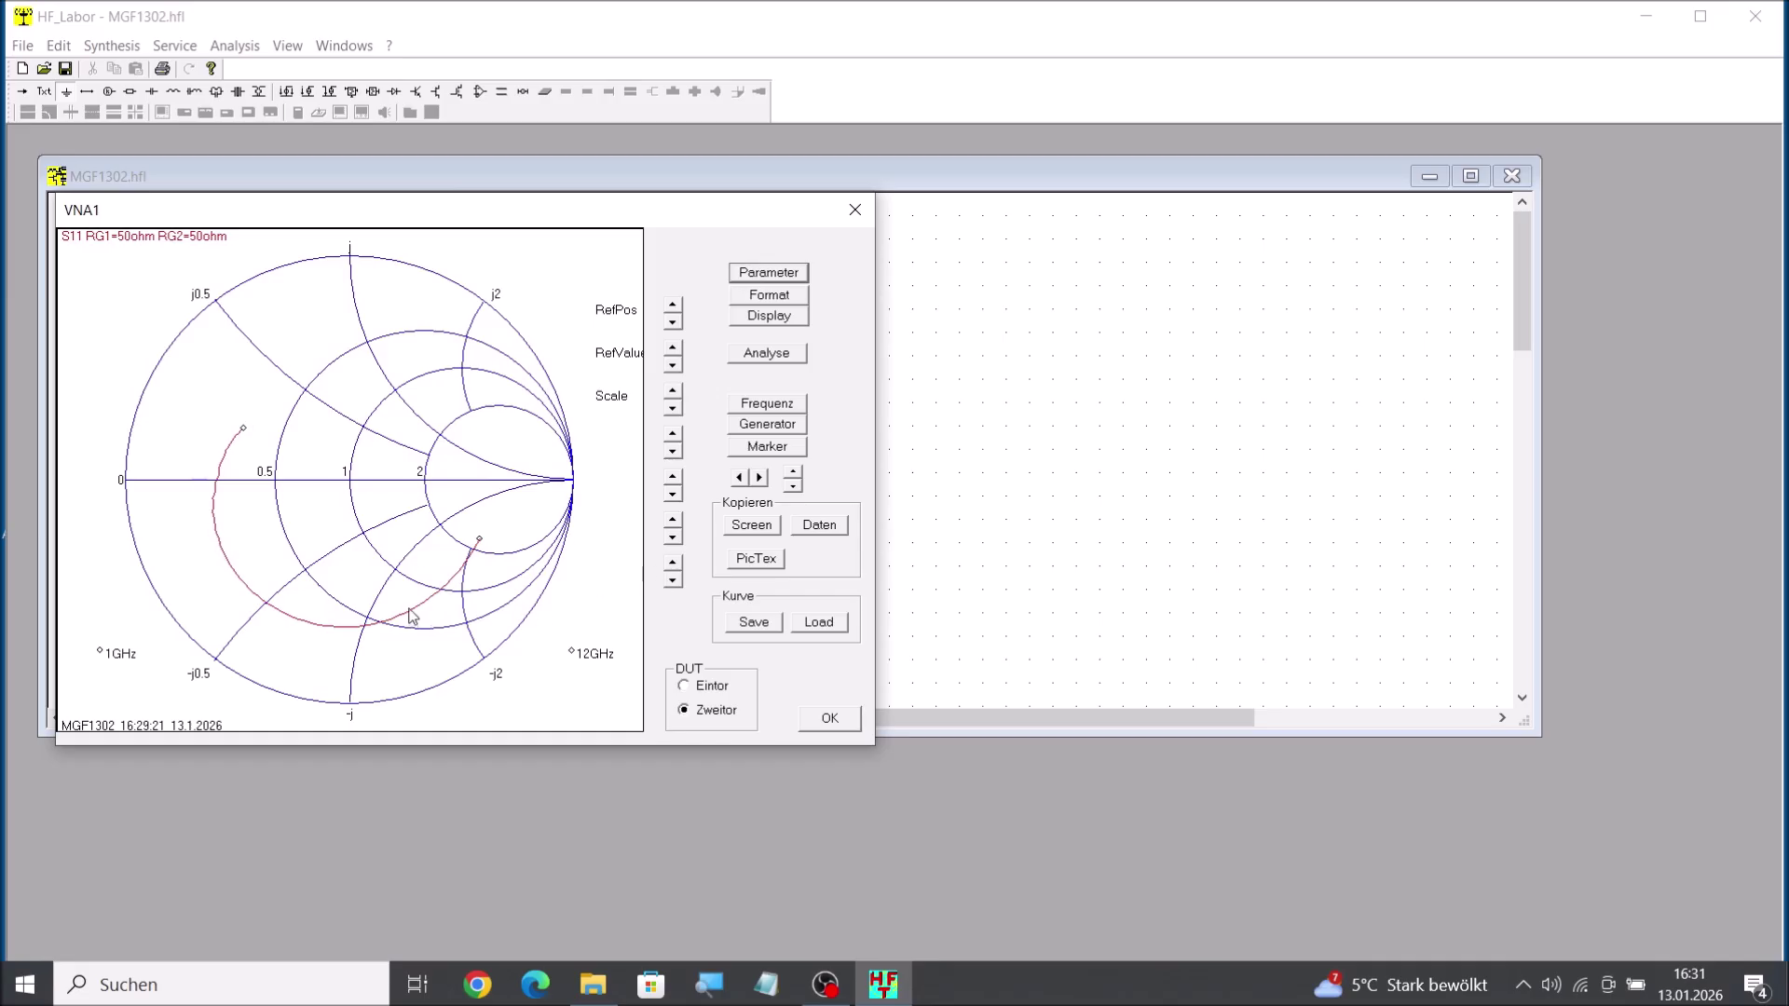
click(830, 718)
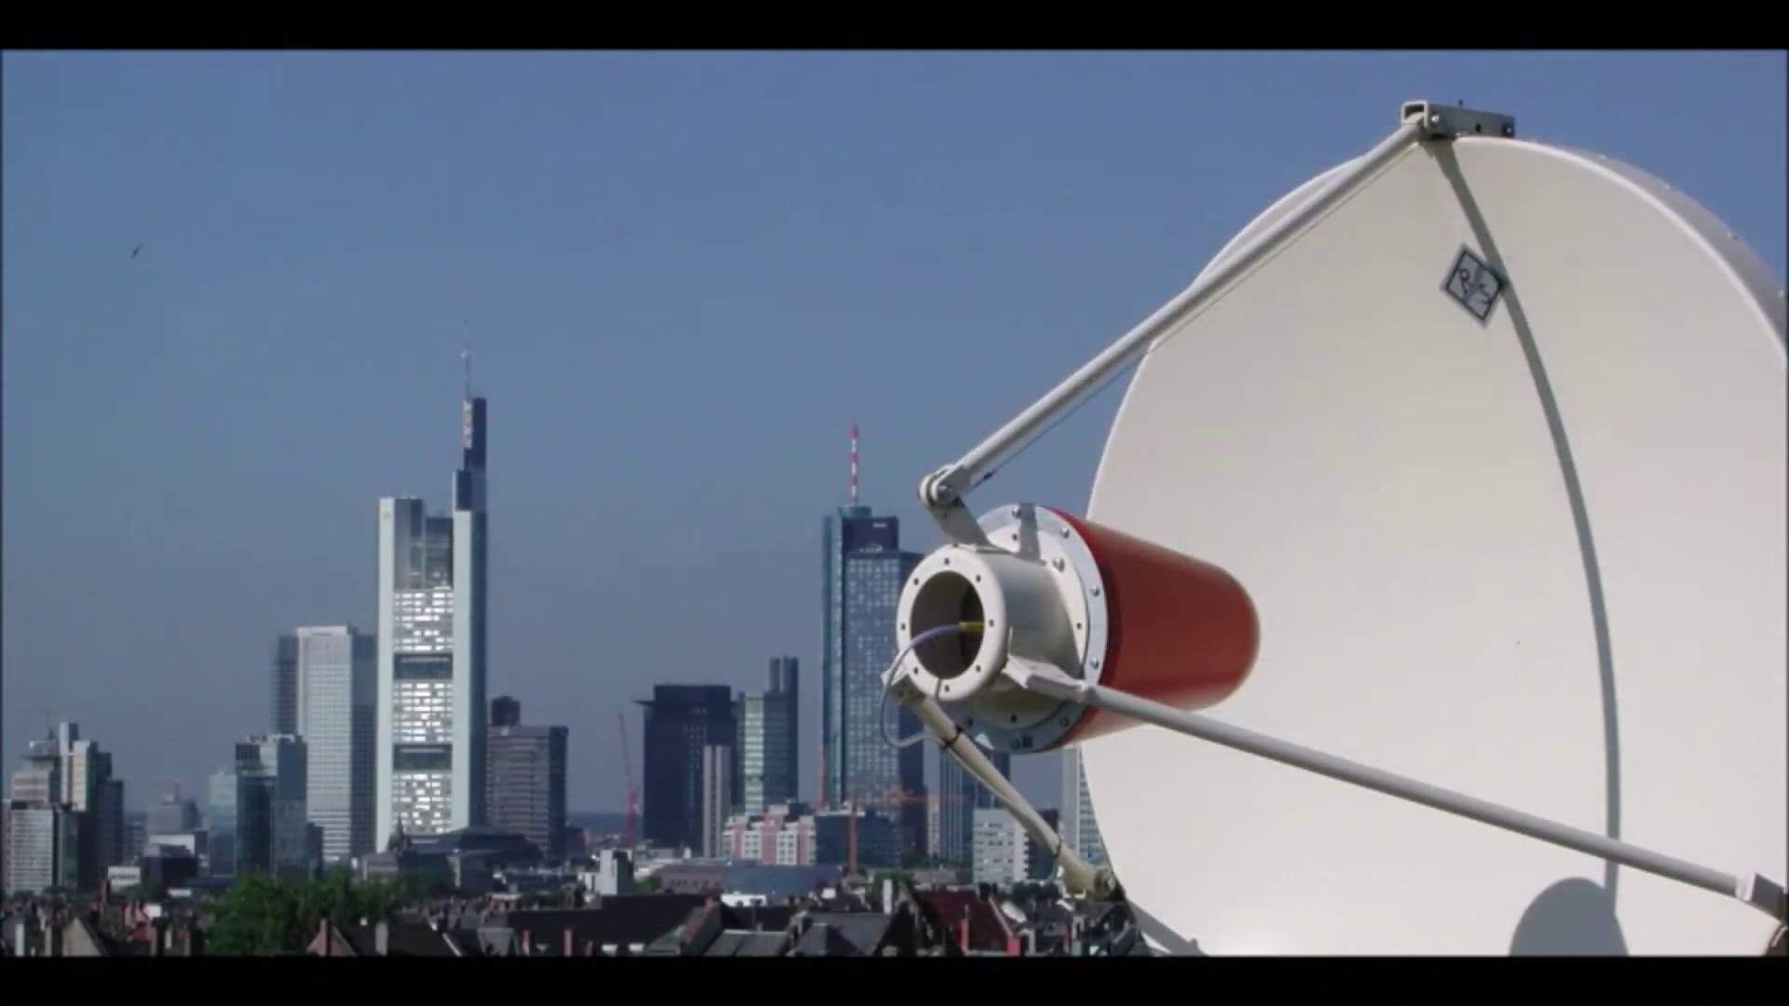